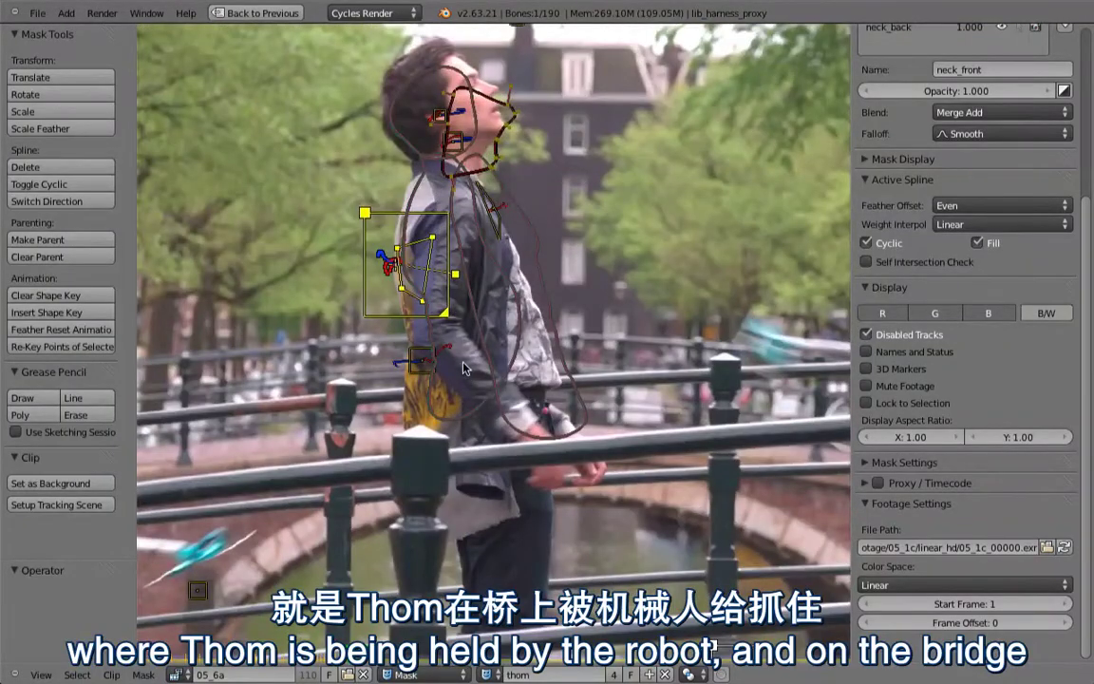
- Scrub the bridge footage to frame 2431 and examine the man between the broomsticks
key(shift+Left)
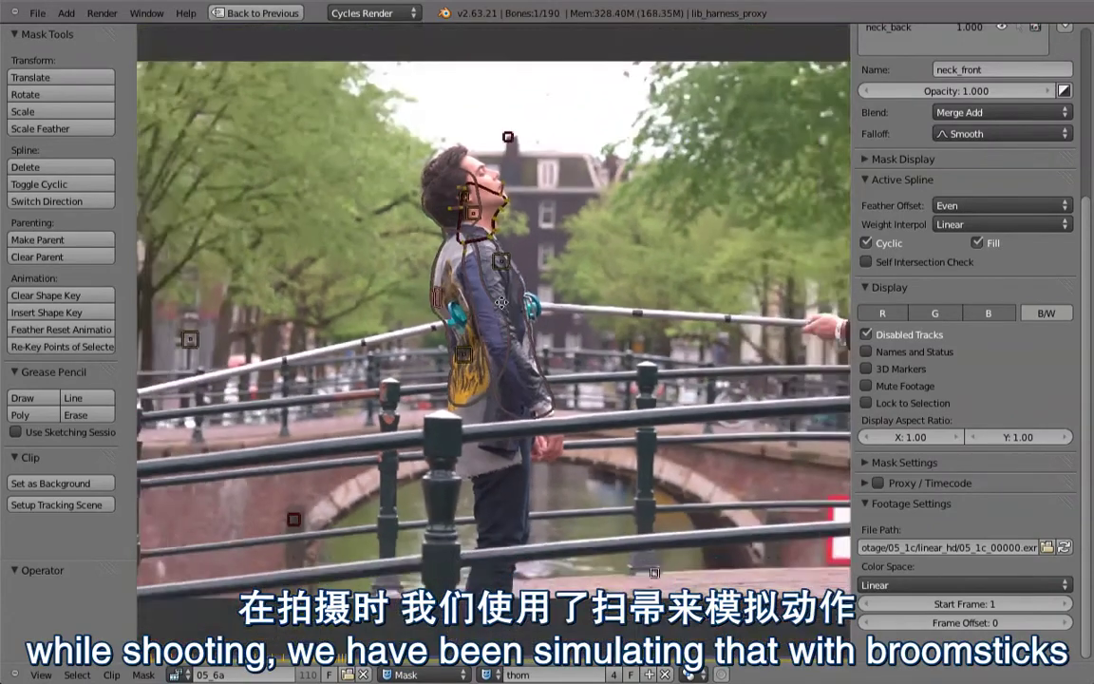
scroll(476, 377, down, 5)
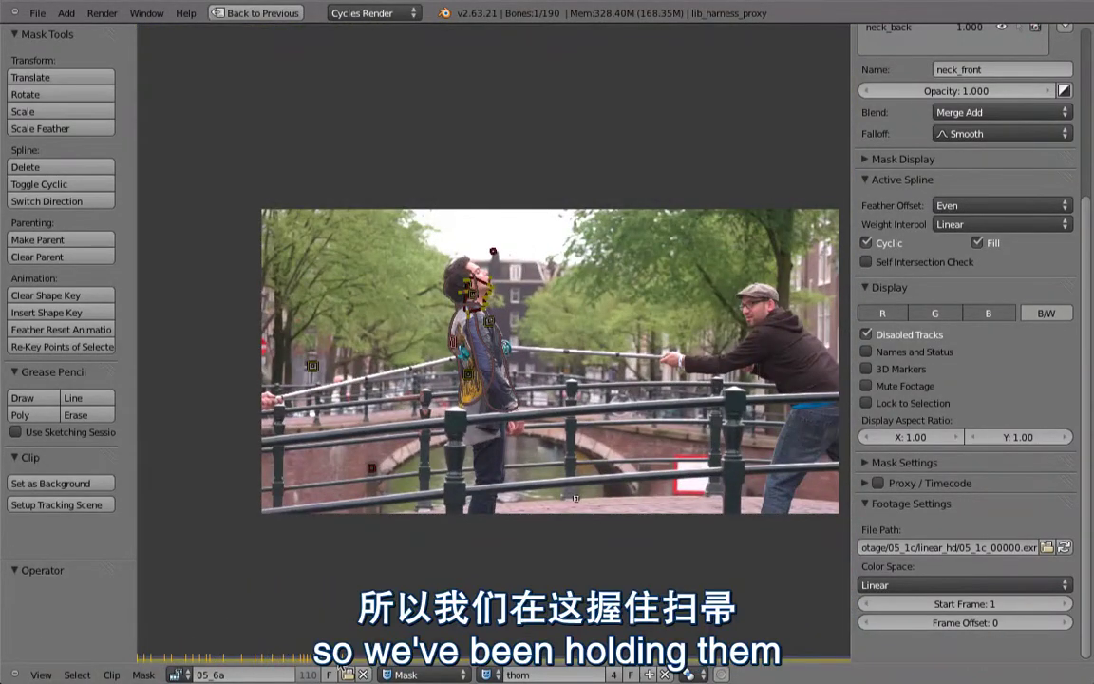
drag(339, 666, 344, 663)
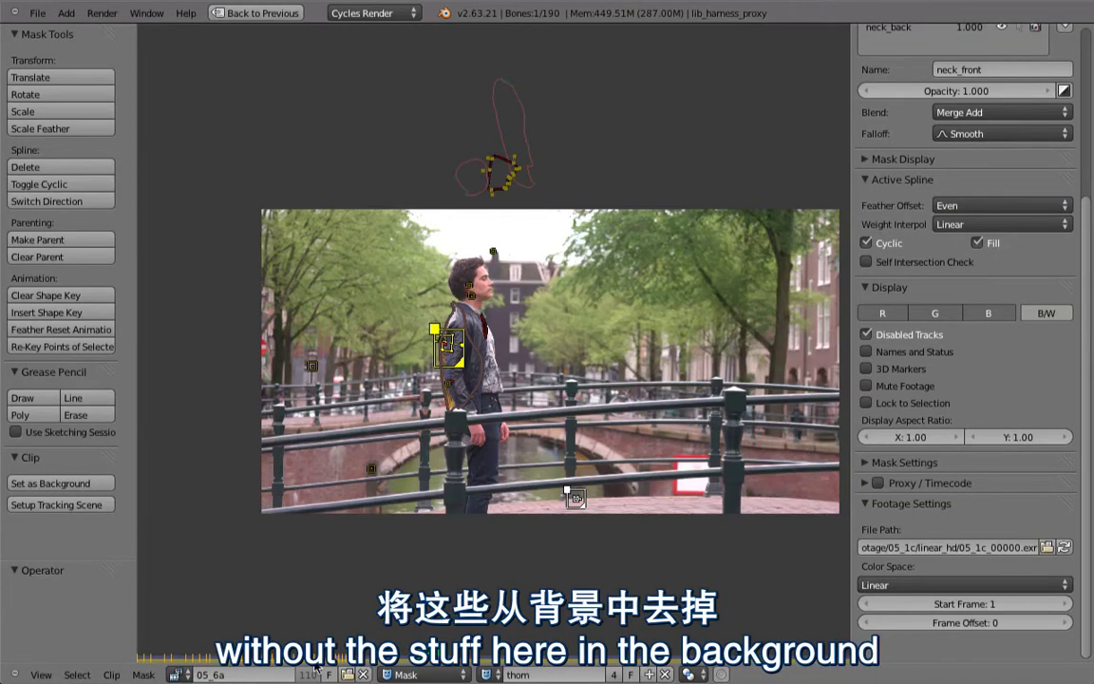
click(305, 618)
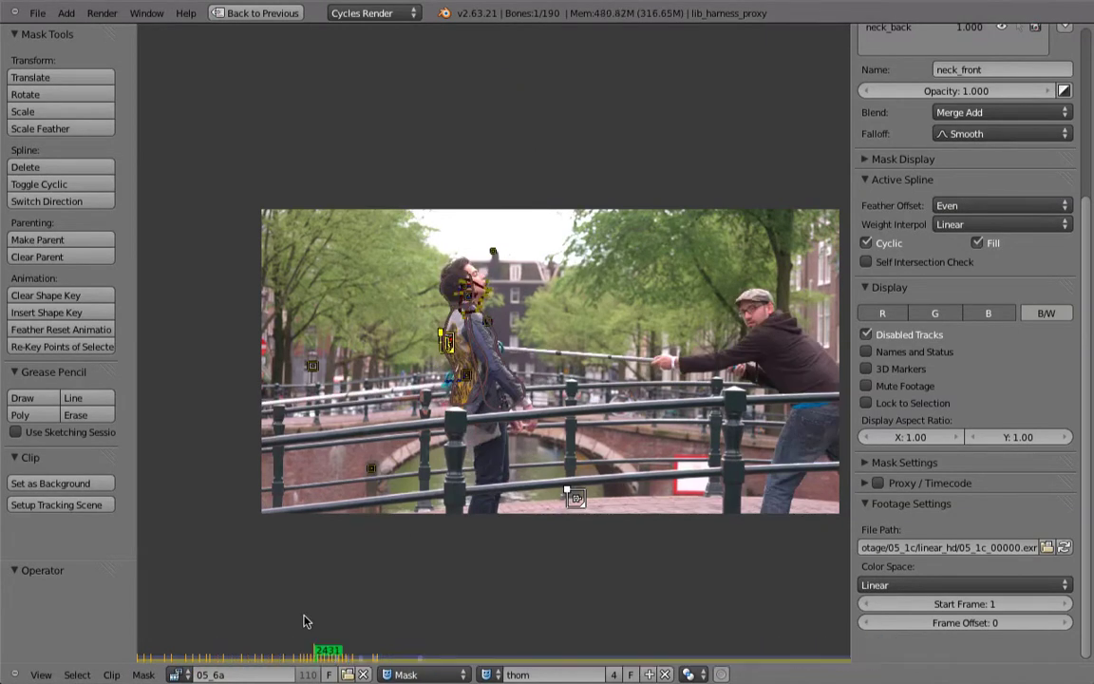
scroll(466, 380, up, 2)
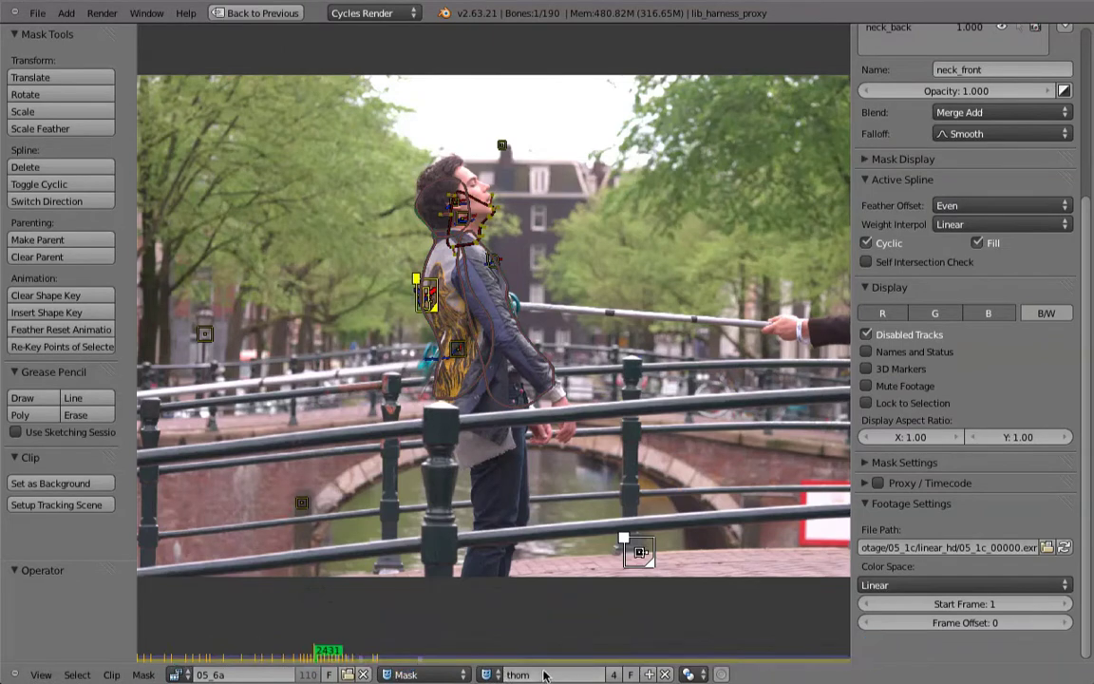
- Make jacket_back the active mask layer of the thom mask
scroll(866, 180, up, 6)
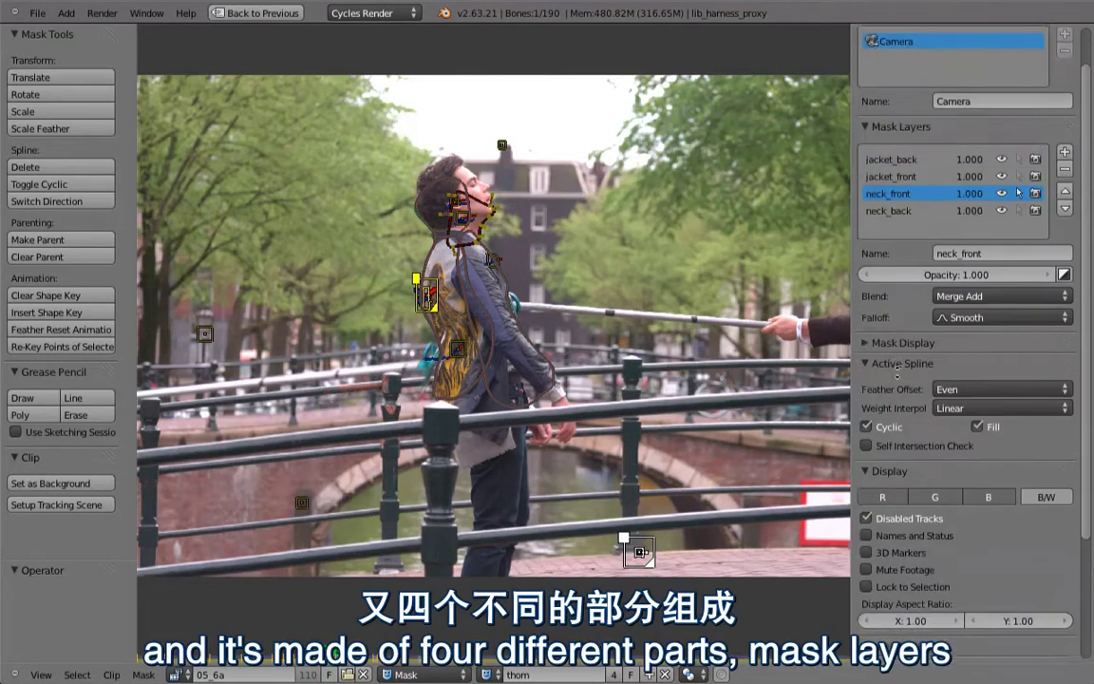
click(893, 221)
click(893, 207)
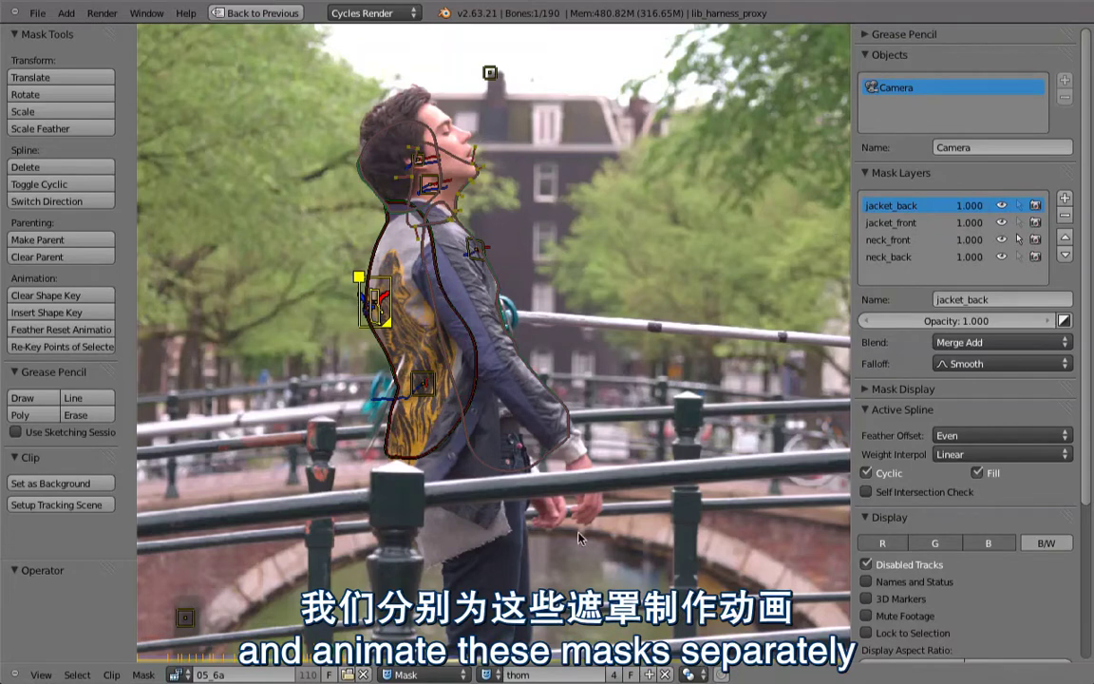
- Display the left_stick mask on the footage and examine its whole outline around the broomstick
click(485, 675)
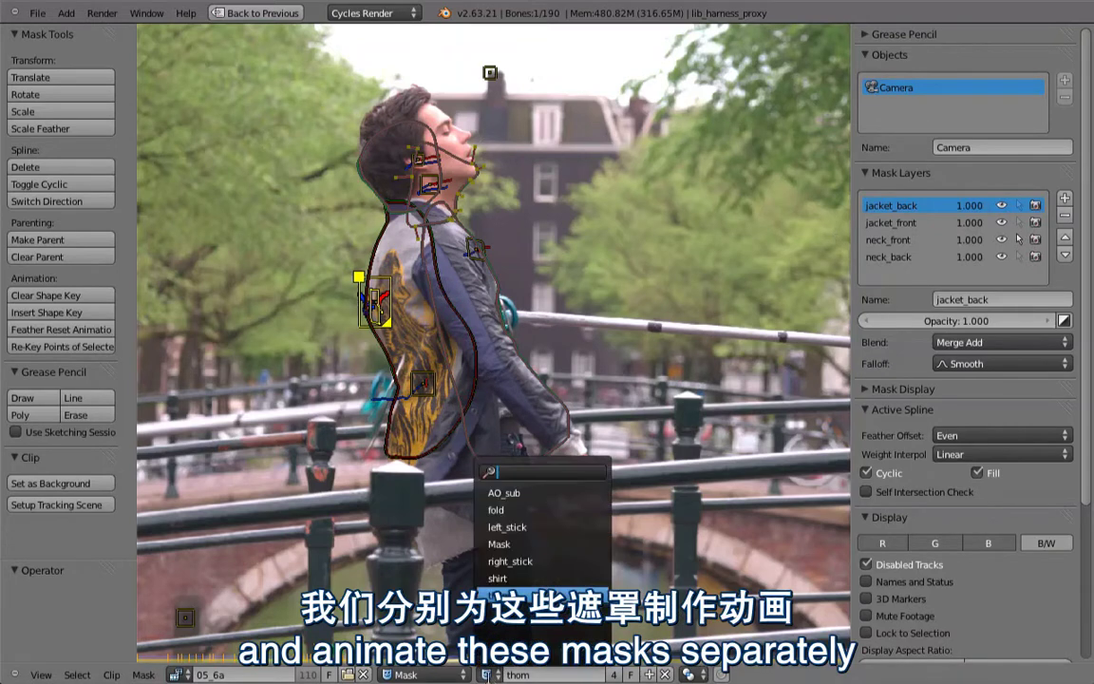
click(505, 528)
scroll(372, 475, down, 3)
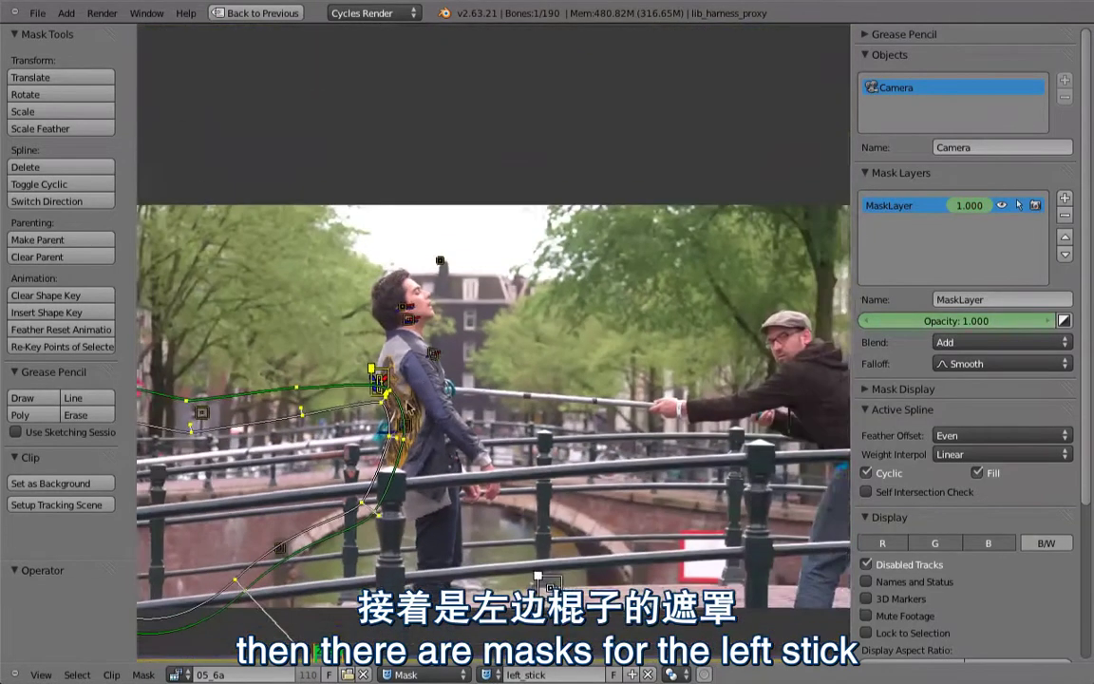
middle_drag(333, 397, 479, 333)
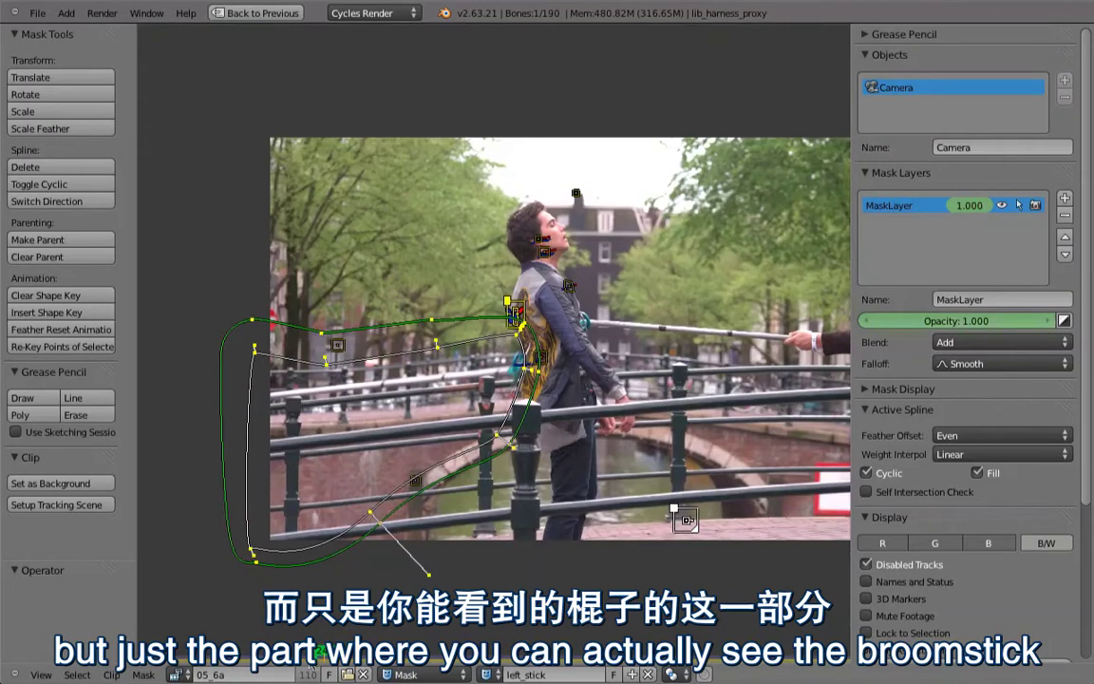
middle_drag(591, 420, 426, 443)
- Display the right_stick mask and examine its outline around the broomstick
click(488, 674)
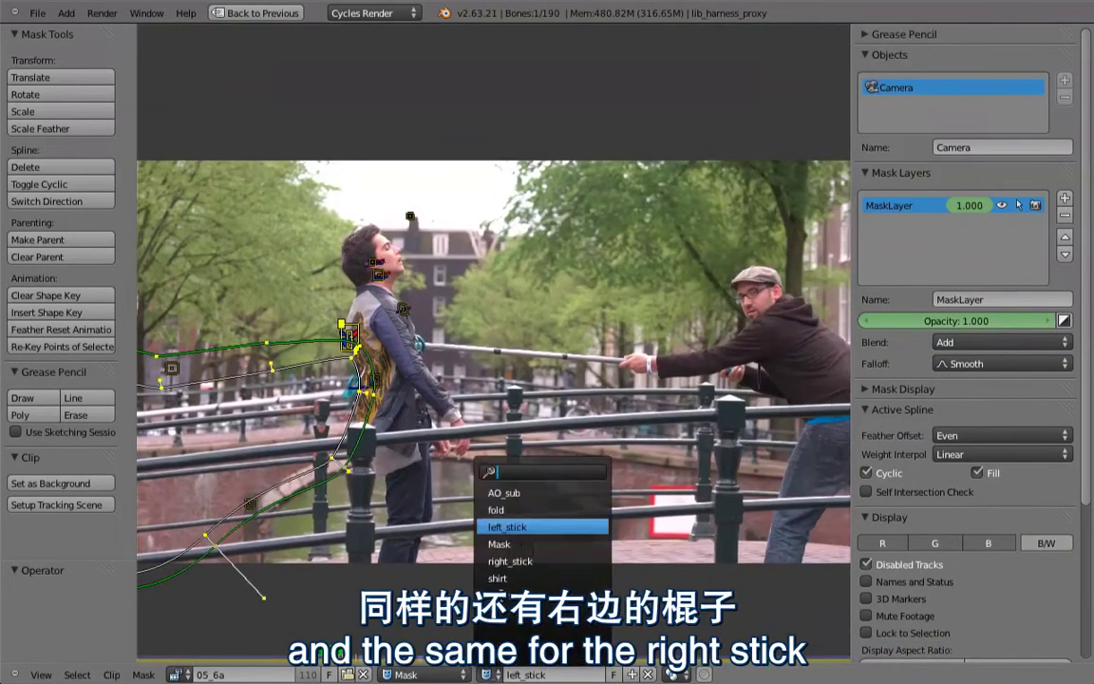
click(510, 560)
middle_drag(442, 529, 508, 517)
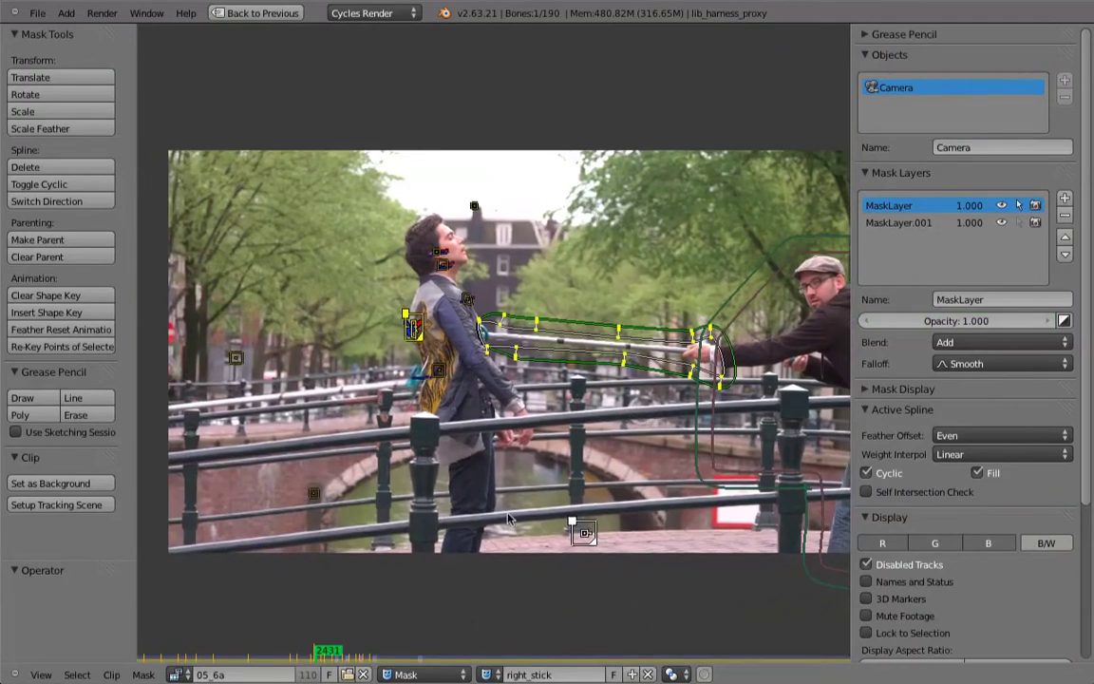
- Display the shirt mask close up on the jacket, followed by the fold mask
click(486, 675)
click(510, 577)
scroll(490, 452, up, 3)
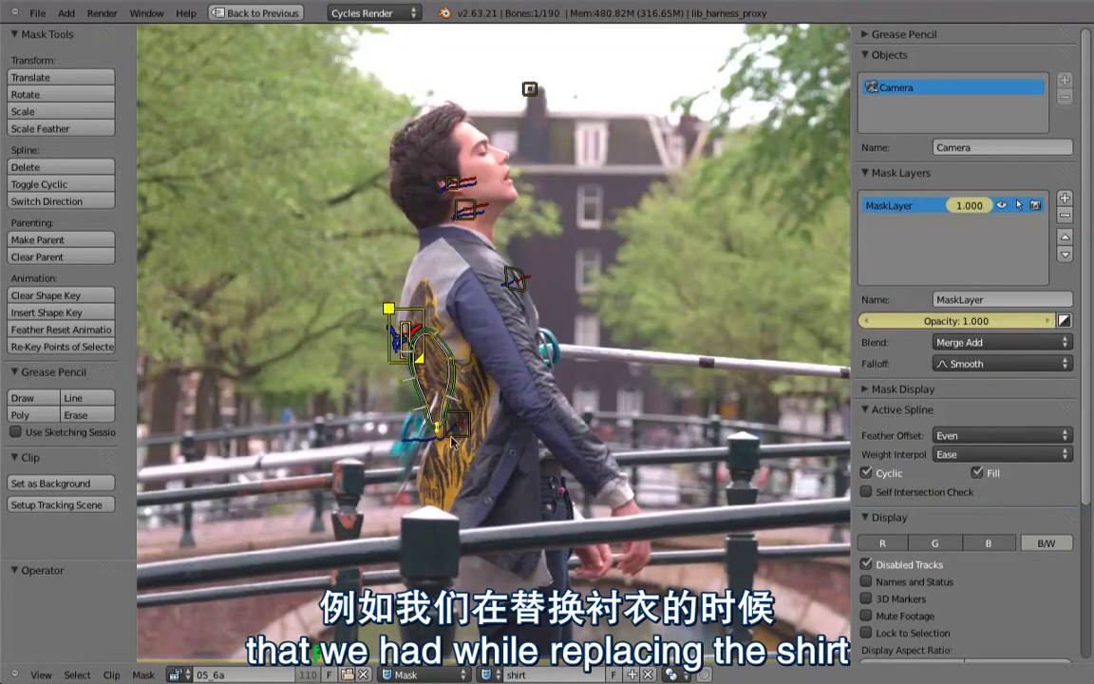
click(487, 674)
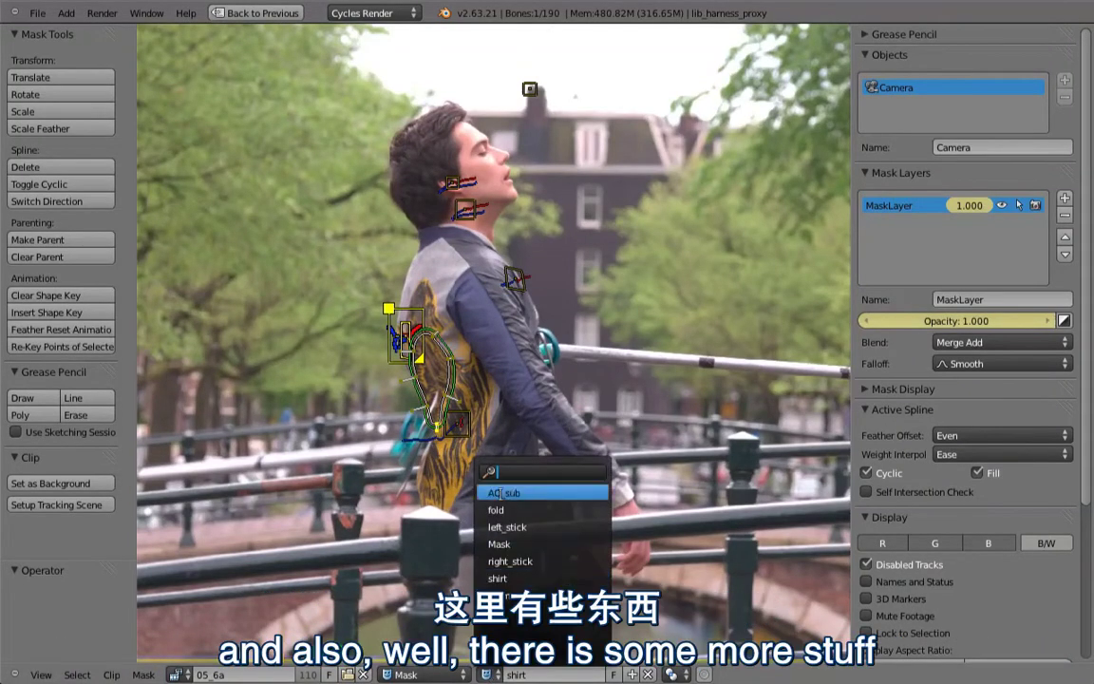
click(501, 510)
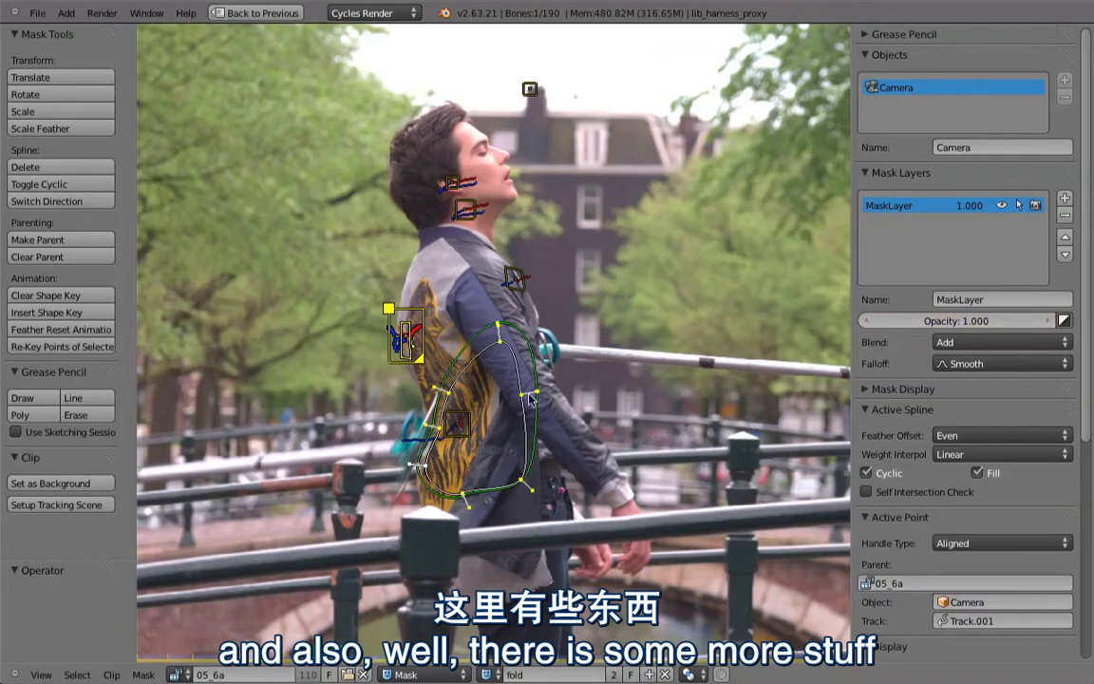
- Restore the multi-editor layout and set the render samples to 4
key(ctrl+Up)
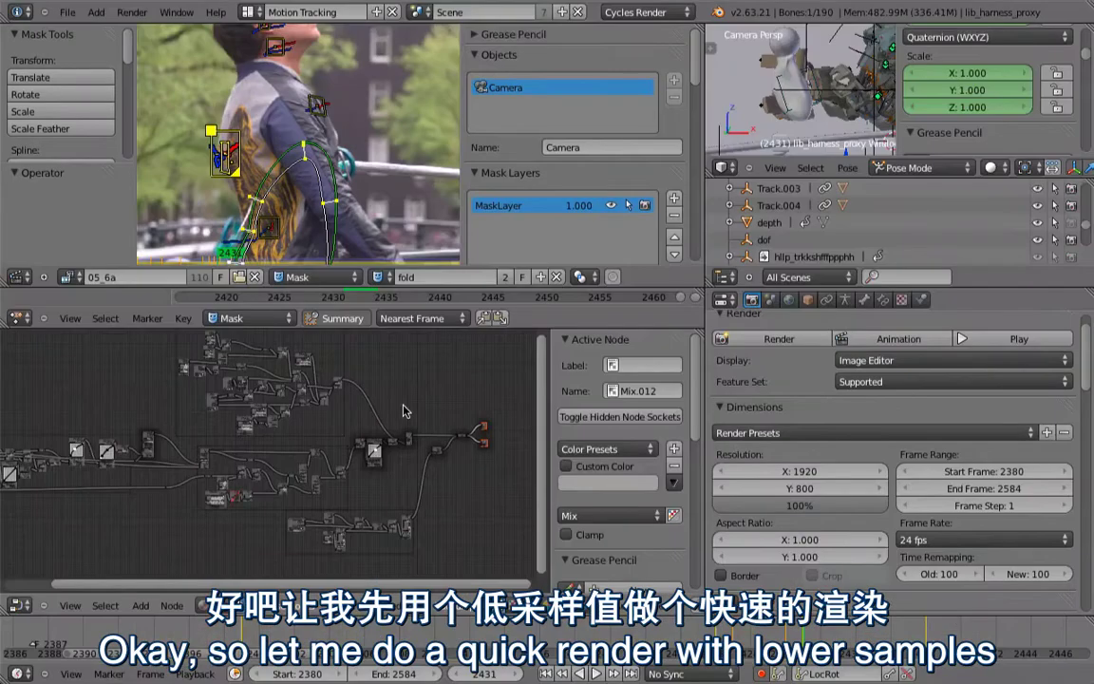
scroll(867, 452, down, 5)
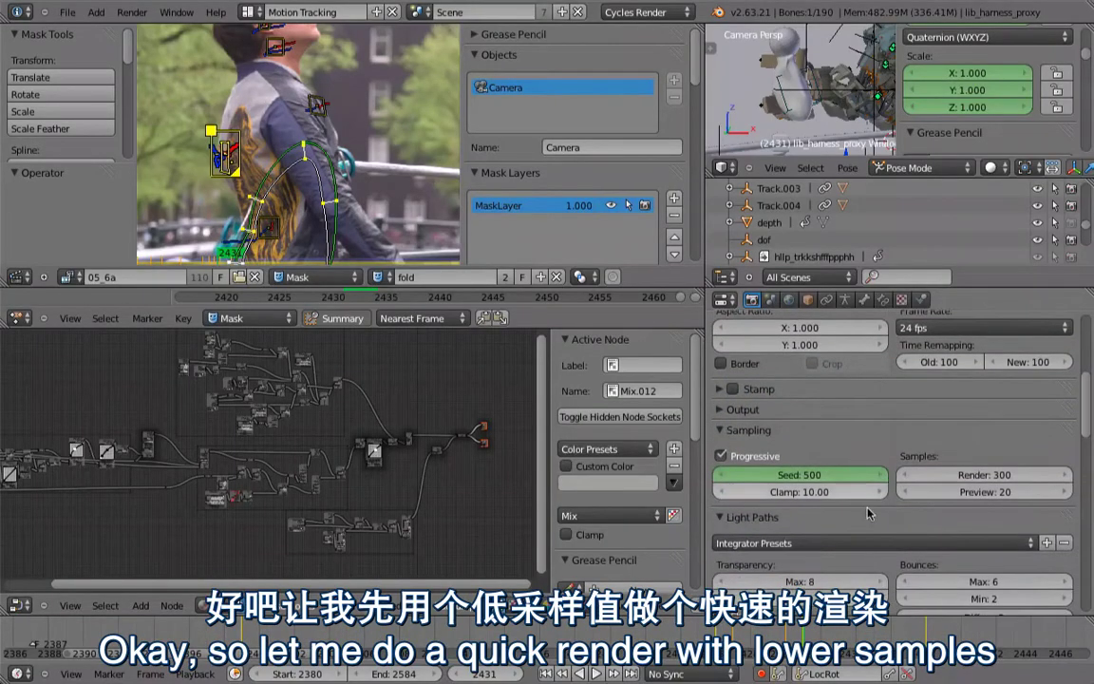
scroll(964, 418, down, 2)
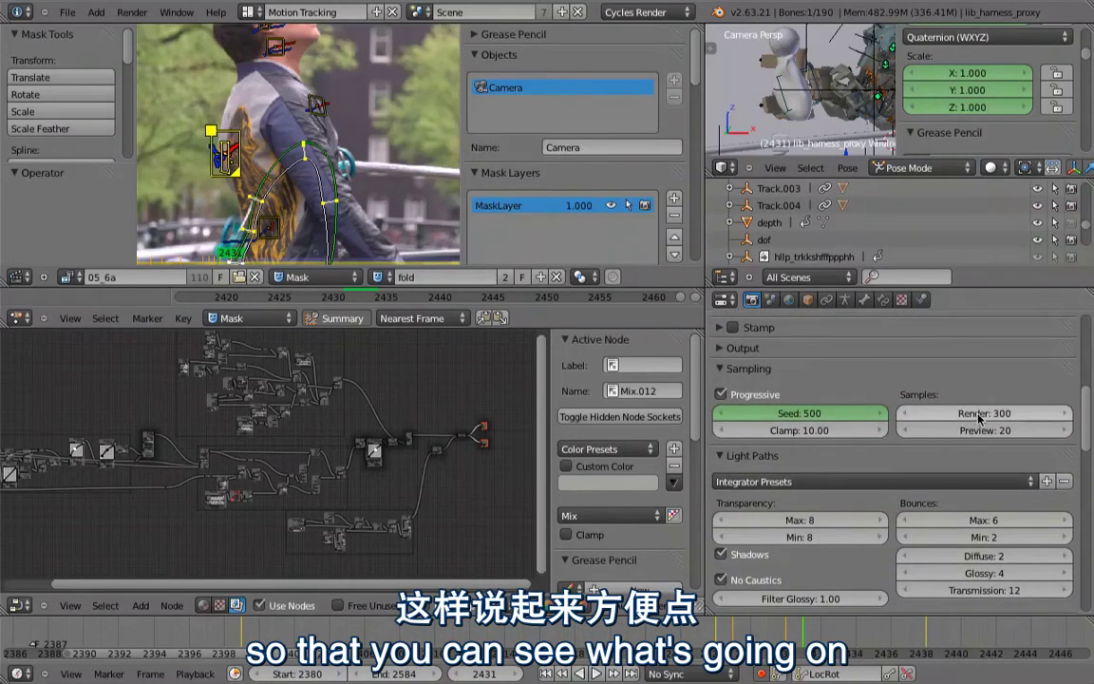
click(980, 416)
text(4)
key(Return)
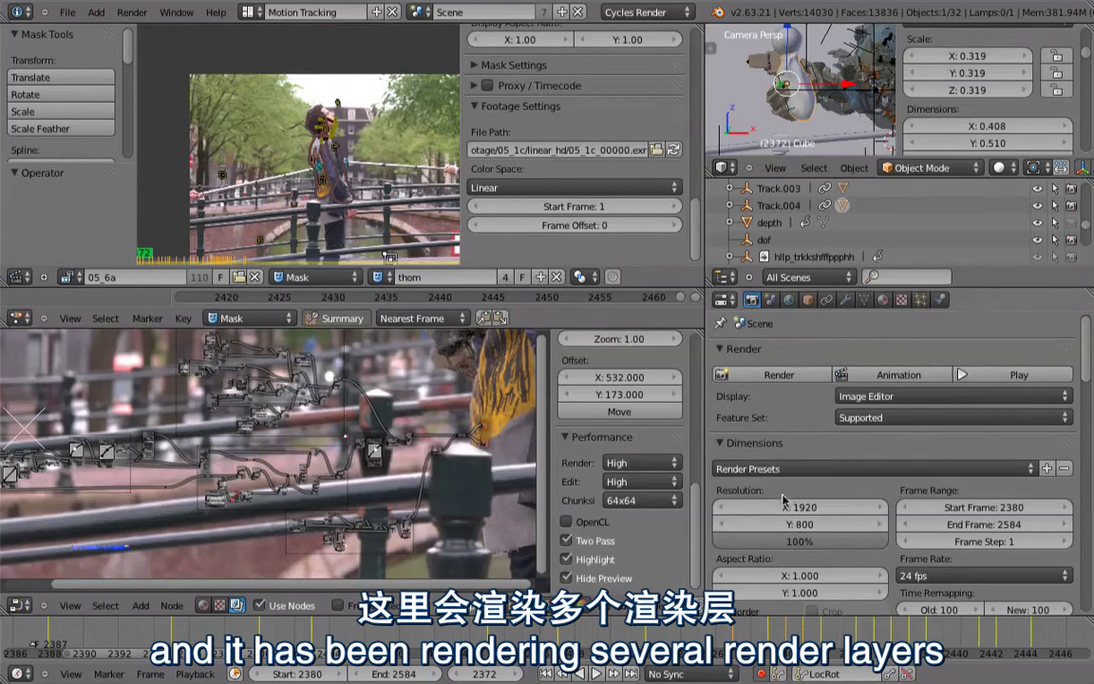
- Examine the scene's render layers, selecting railing, bg and finally shirt
scroll(799, 427, down, 5)
scroll(803, 366, up, 2)
scroll(804, 365, down, 5)
scroll(817, 428, up, 8)
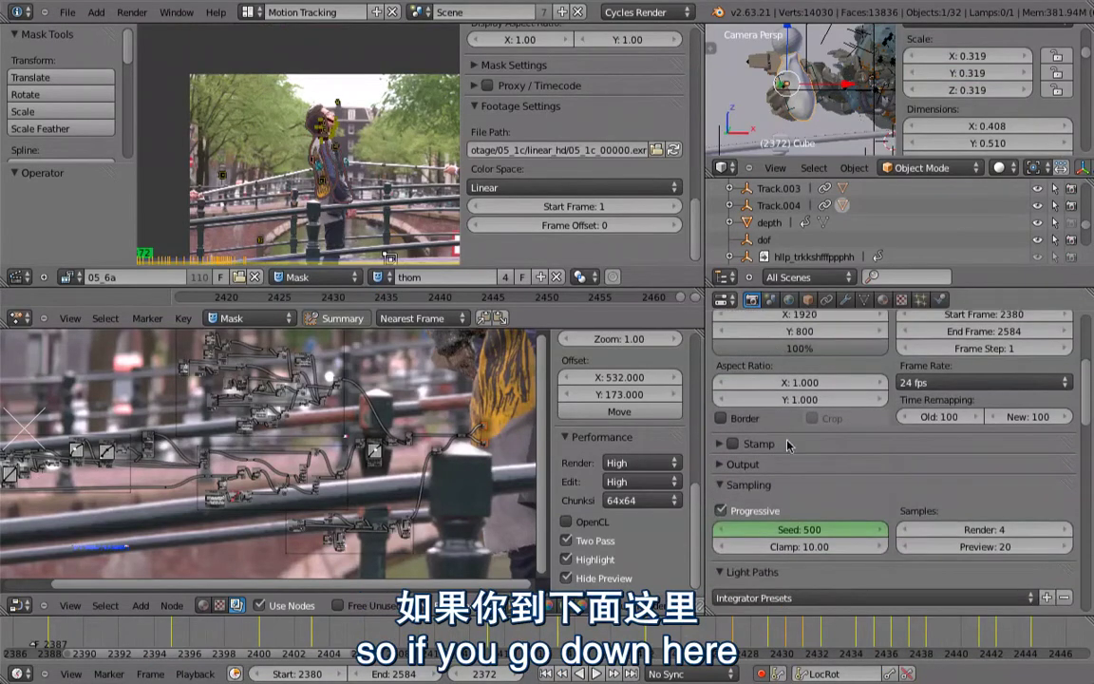
scroll(838, 506, down, 5)
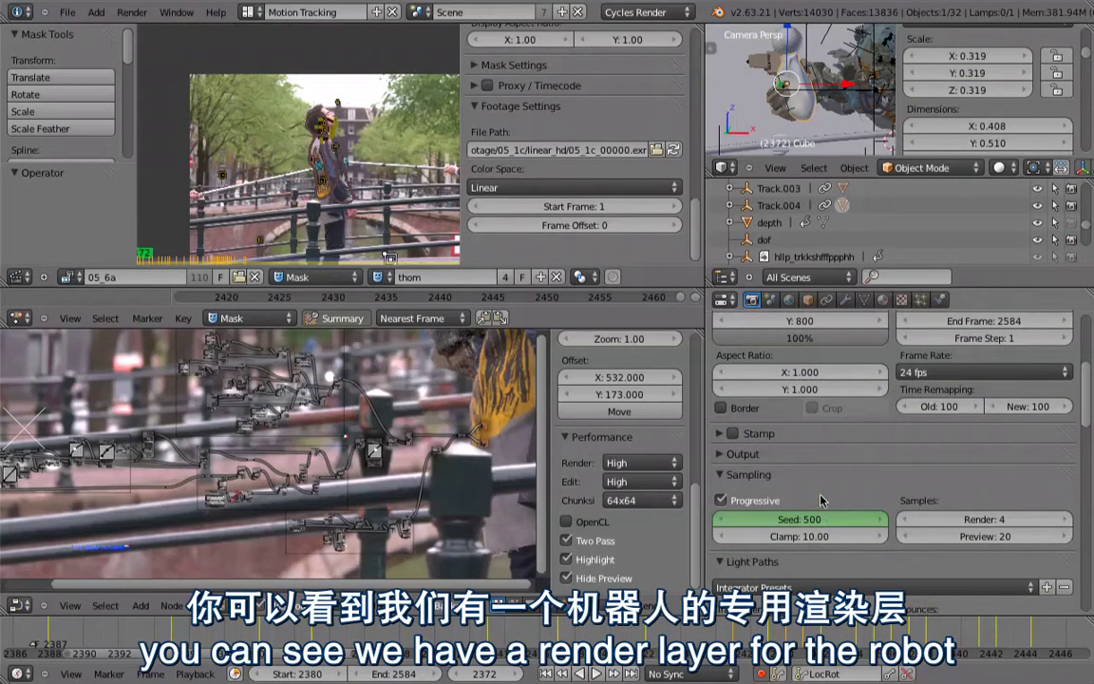
scroll(836, 380, down, 8)
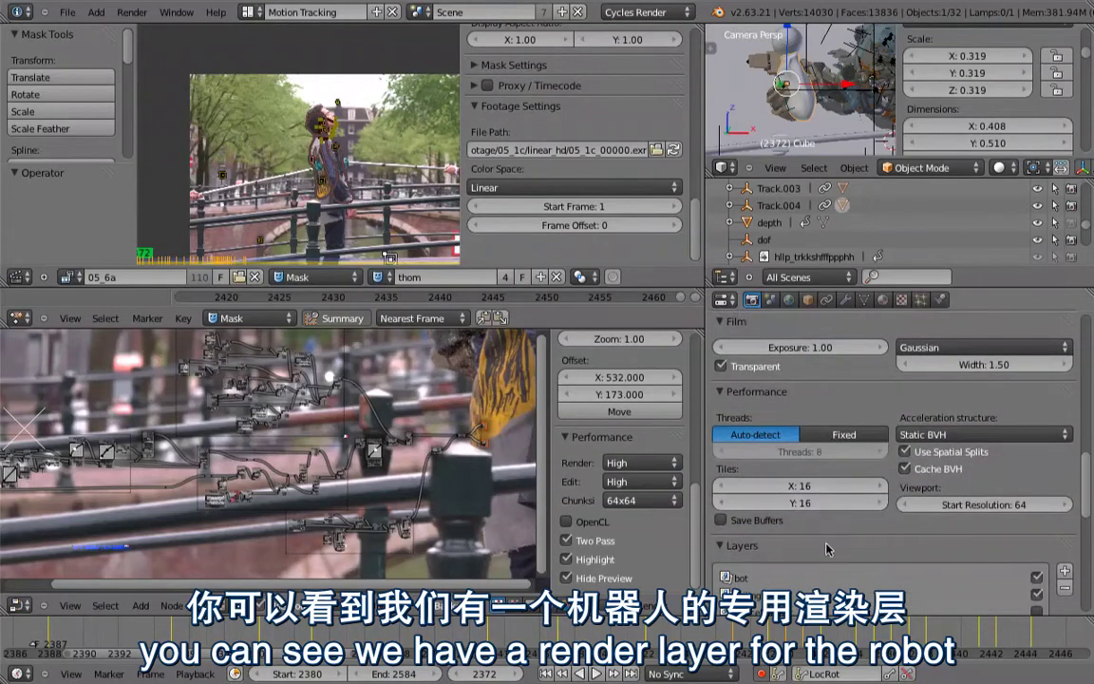
scroll(788, 418, down, 3)
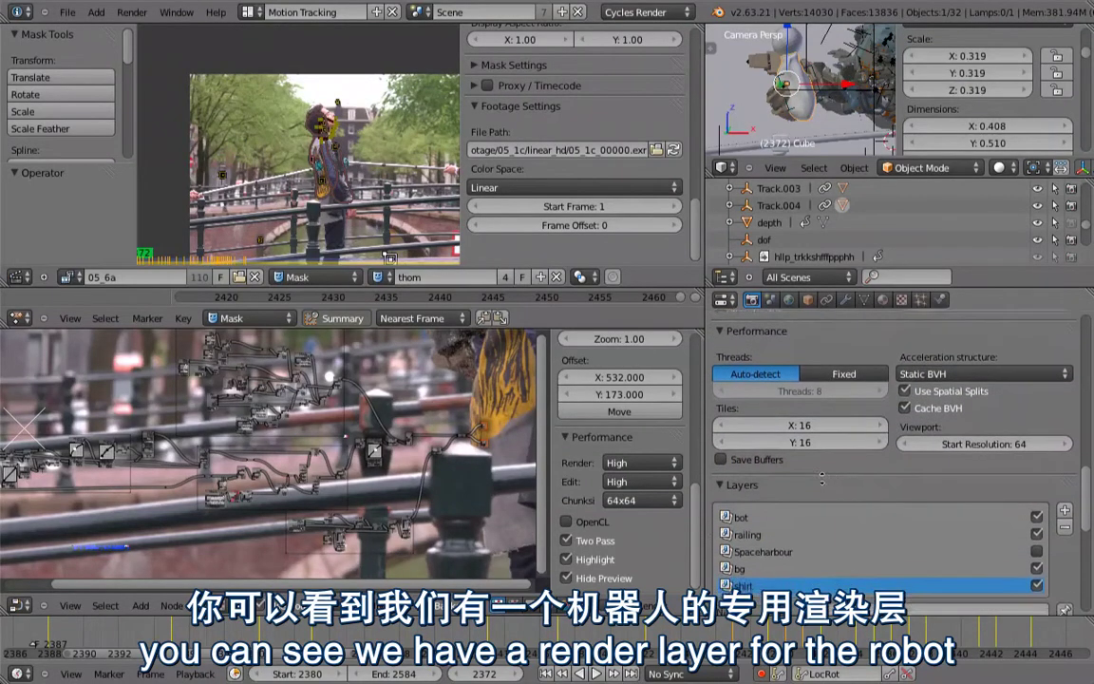
click(751, 528)
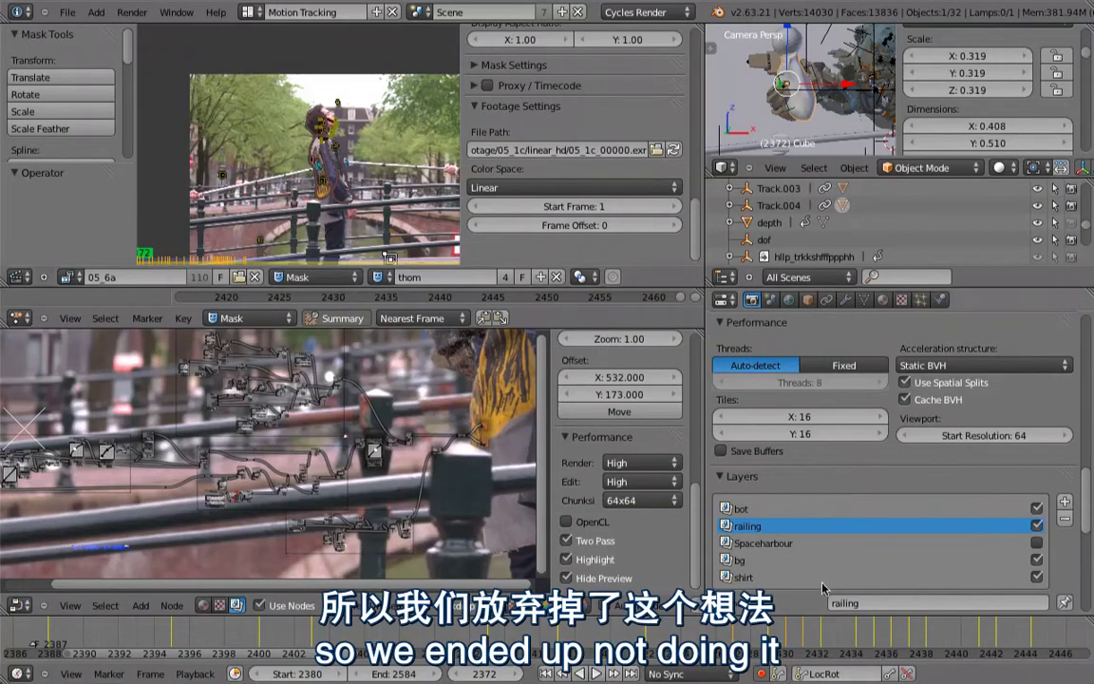
click(742, 573)
click(742, 561)
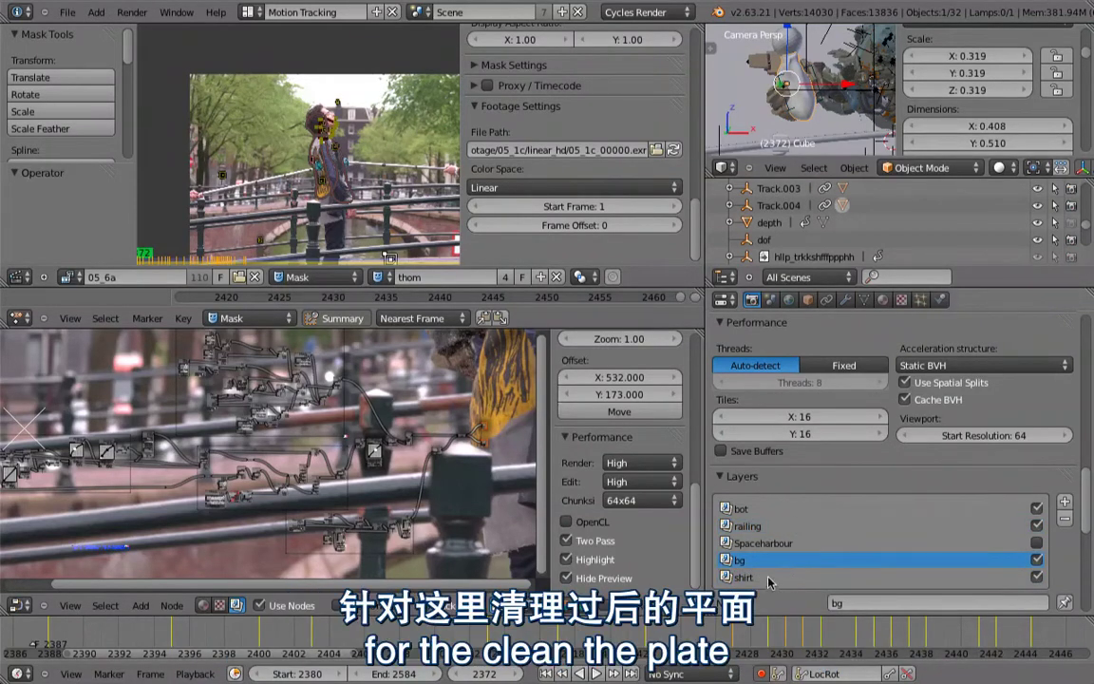
click(769, 578)
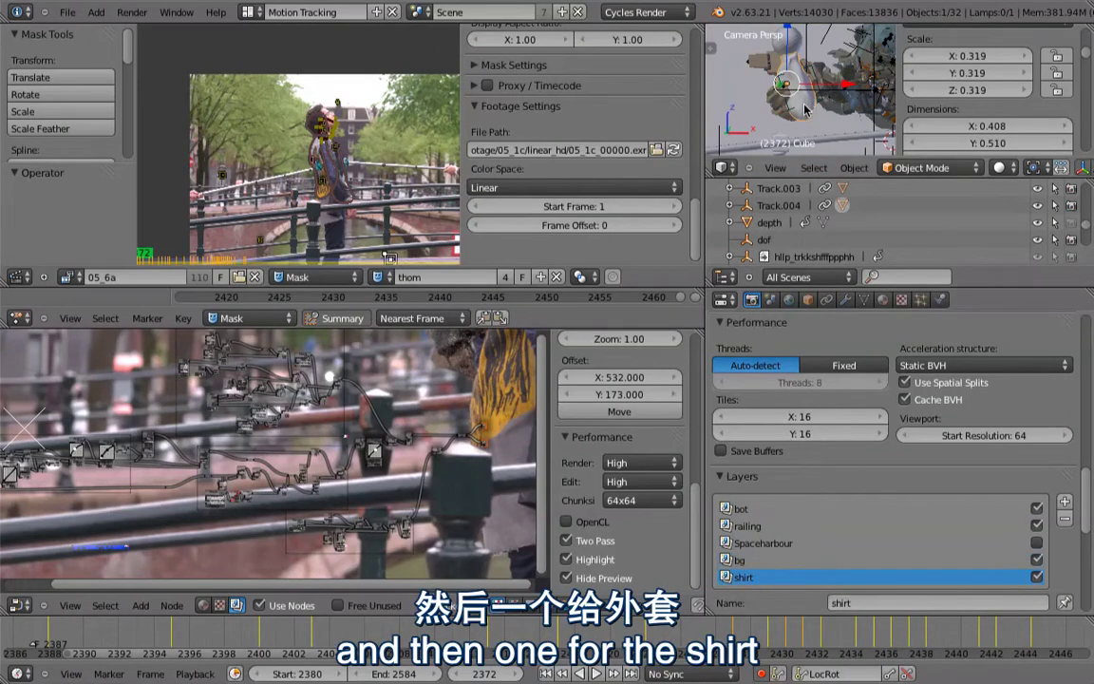
- Maximize the 3D view and select the head sphere above the body stand-in
key(ctrl+Up)
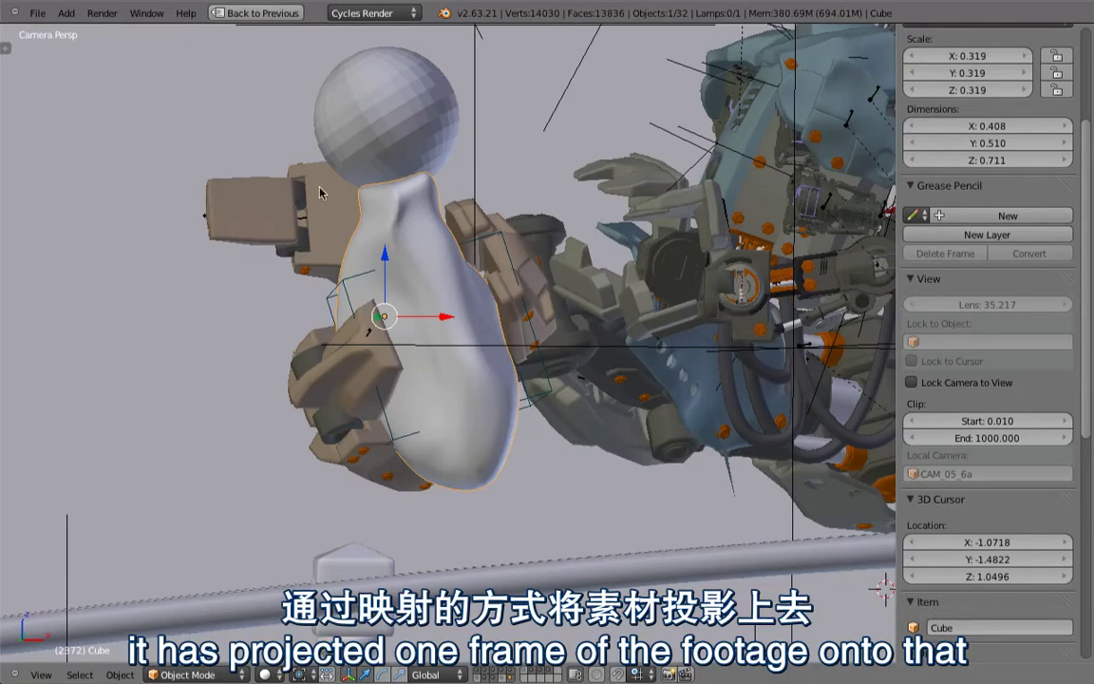
right_click(404, 143)
scroll(399, 161, down, 4)
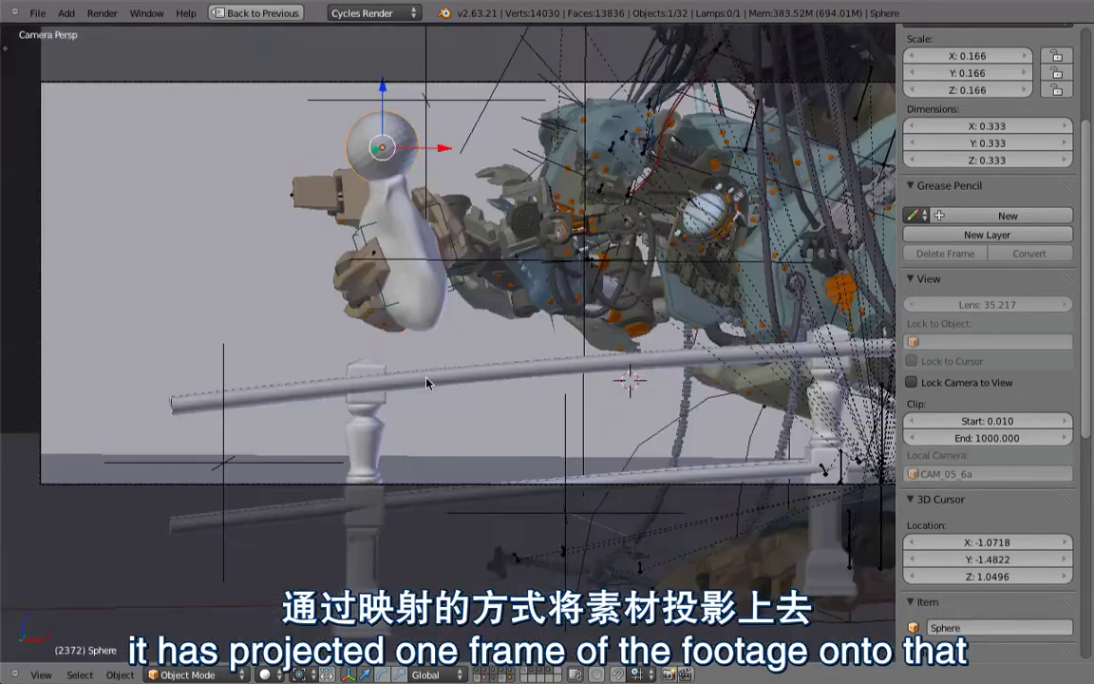
- Select the NurbsPath.003 handrail, inspect it outside the camera view, and hide the scene layer containing it
right_click(428, 384)
middle_drag(475, 377, 442, 494)
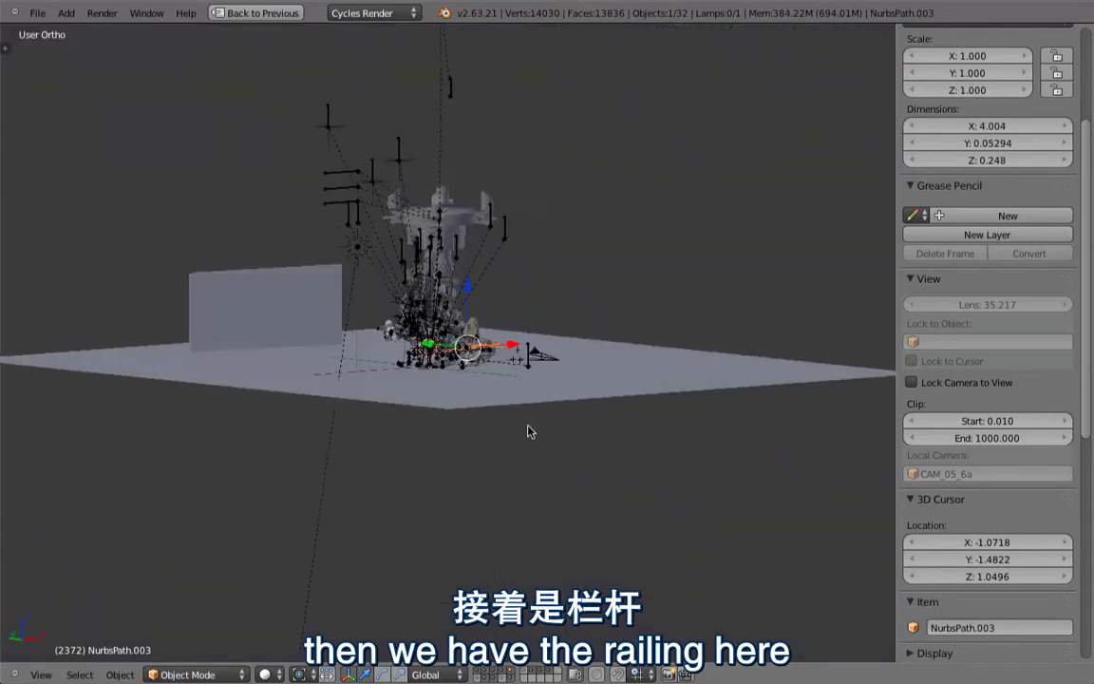
scroll(416, 461, up, 8)
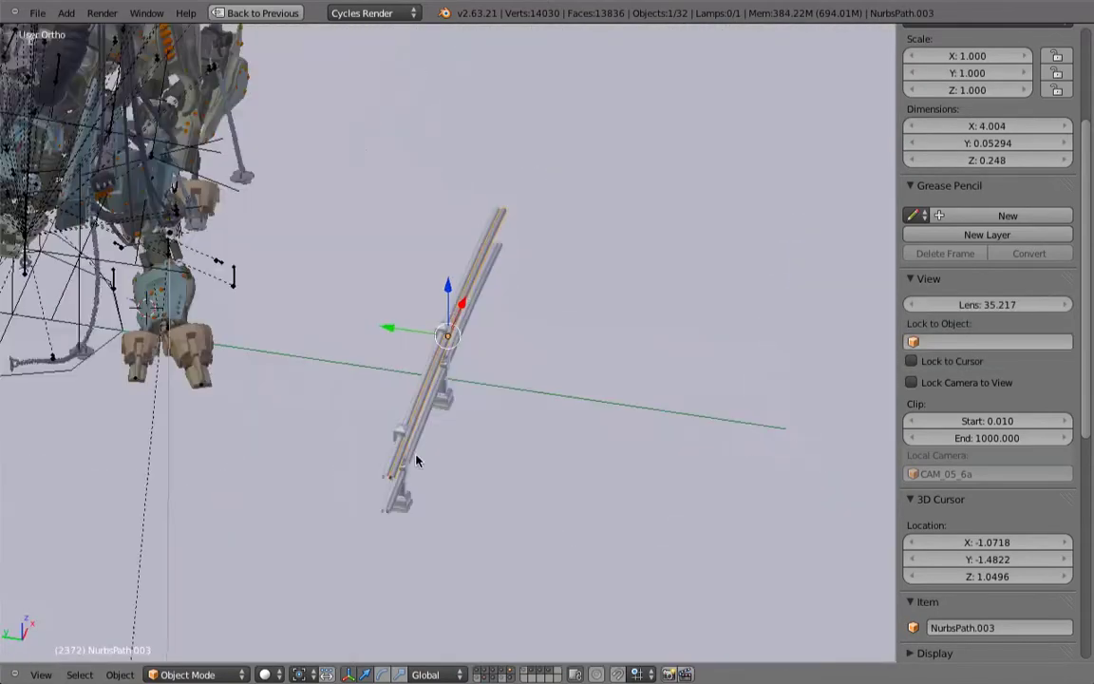
scroll(488, 500, down, 1)
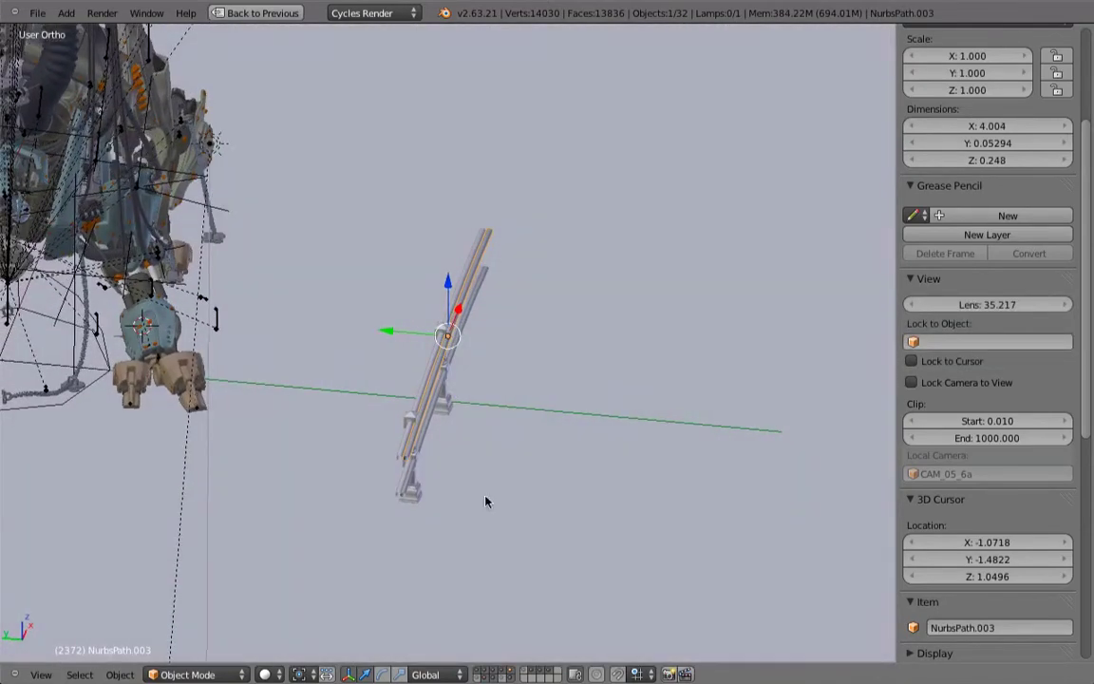
shift+click(519, 672)
middle_drag(544, 481, 518, 494)
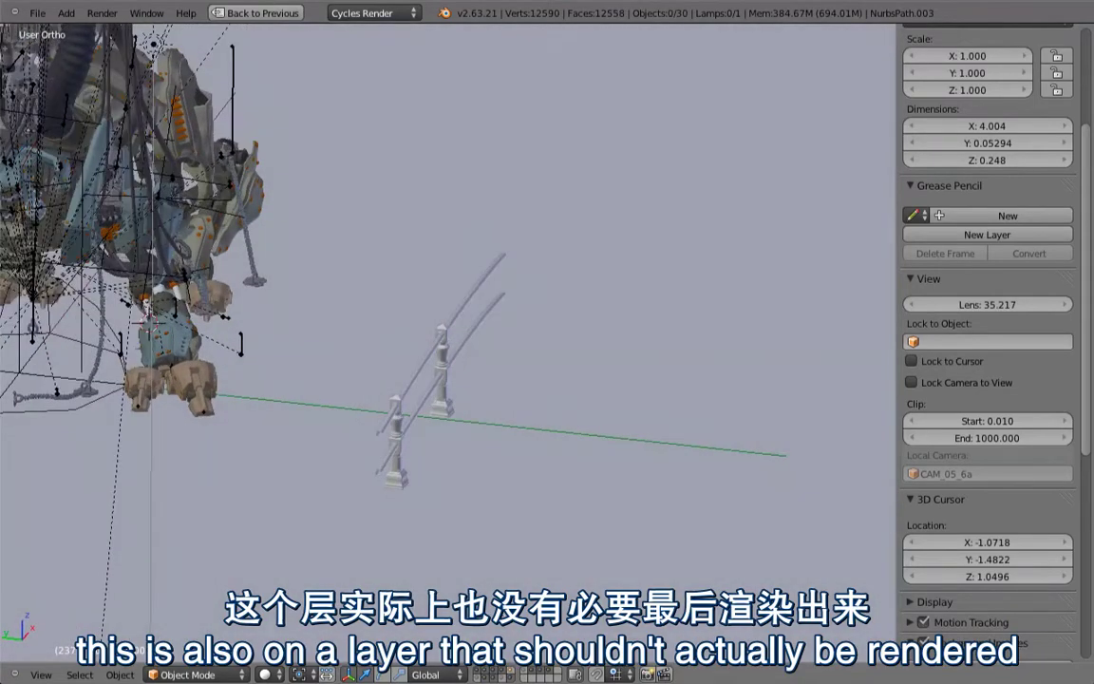
- Select the upper handrail of the remaining railing, restore the multi-editor layout and examine the handrail's material settings
right_click(416, 378)
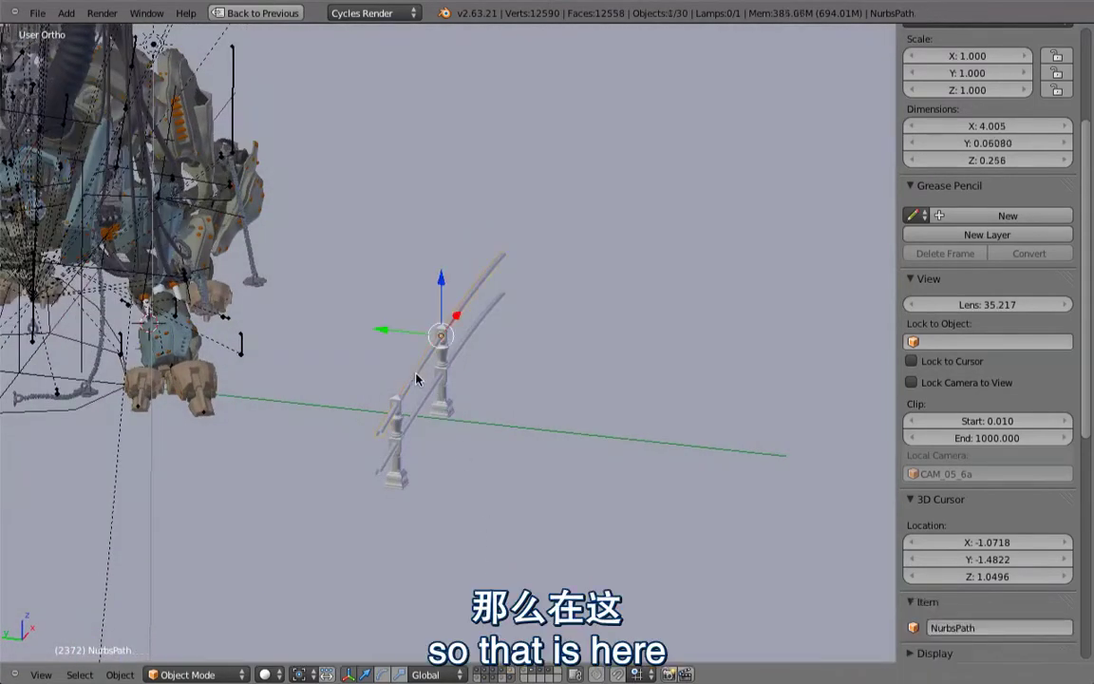
middle_drag(467, 403, 448, 385)
key(shift+space)
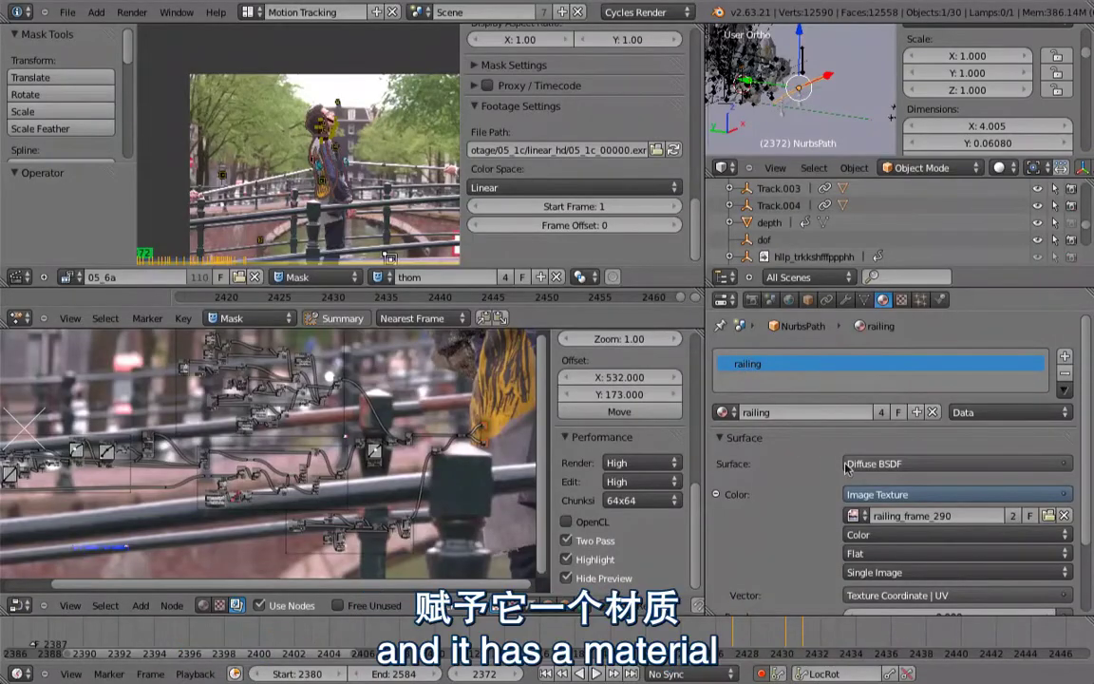
scroll(876, 563, down, 3)
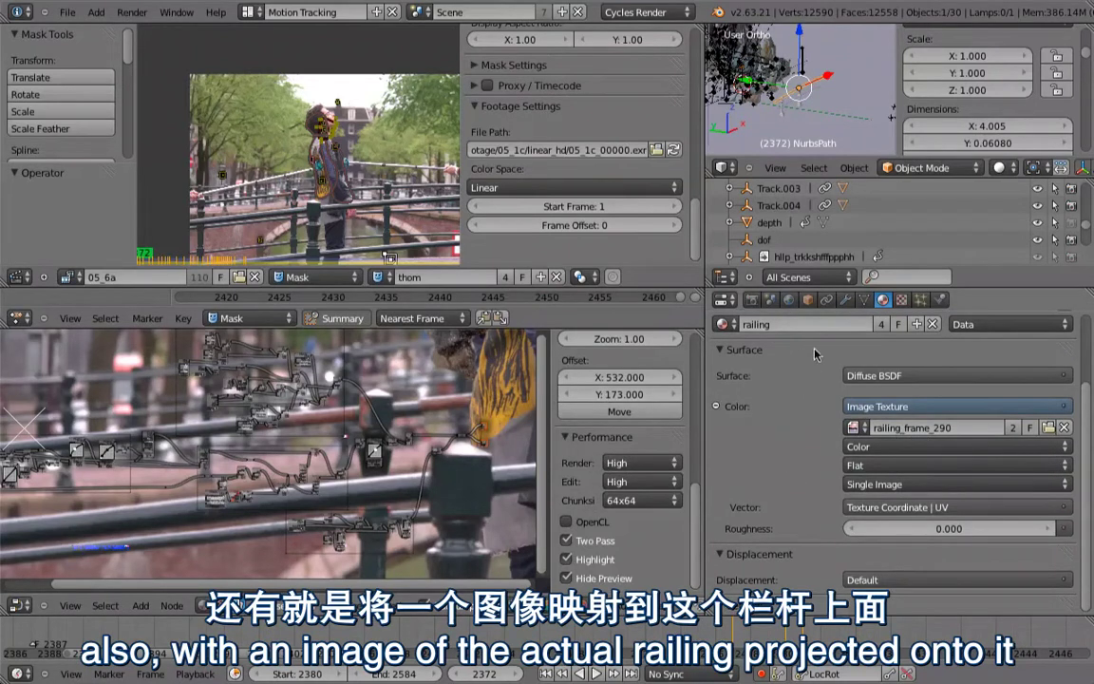
- Maximize the node editor, select the shirt render layer node and bring the stick mask nodes into reach
key(shift+space)
middle_drag(375, 313, 502, 449)
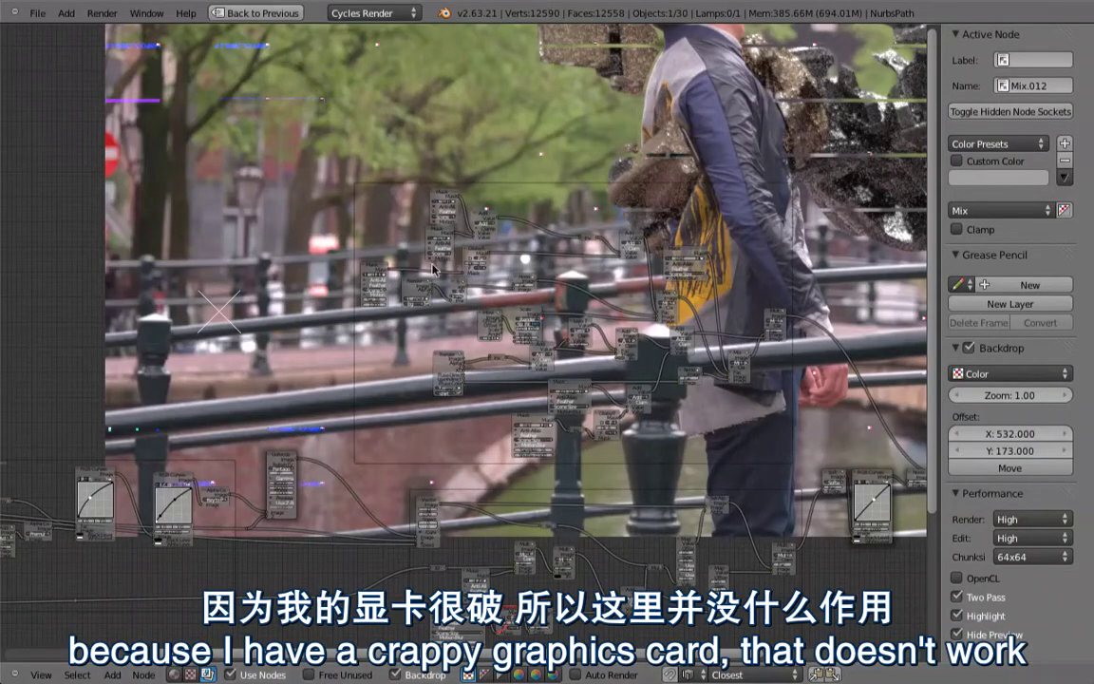
scroll(449, 291, up, 10)
middle_drag(479, 274, 513, 446)
scroll(514, 344, down, 2)
click(514, 443)
scroll(496, 261, down, 8)
middle_drag(499, 169, 504, 279)
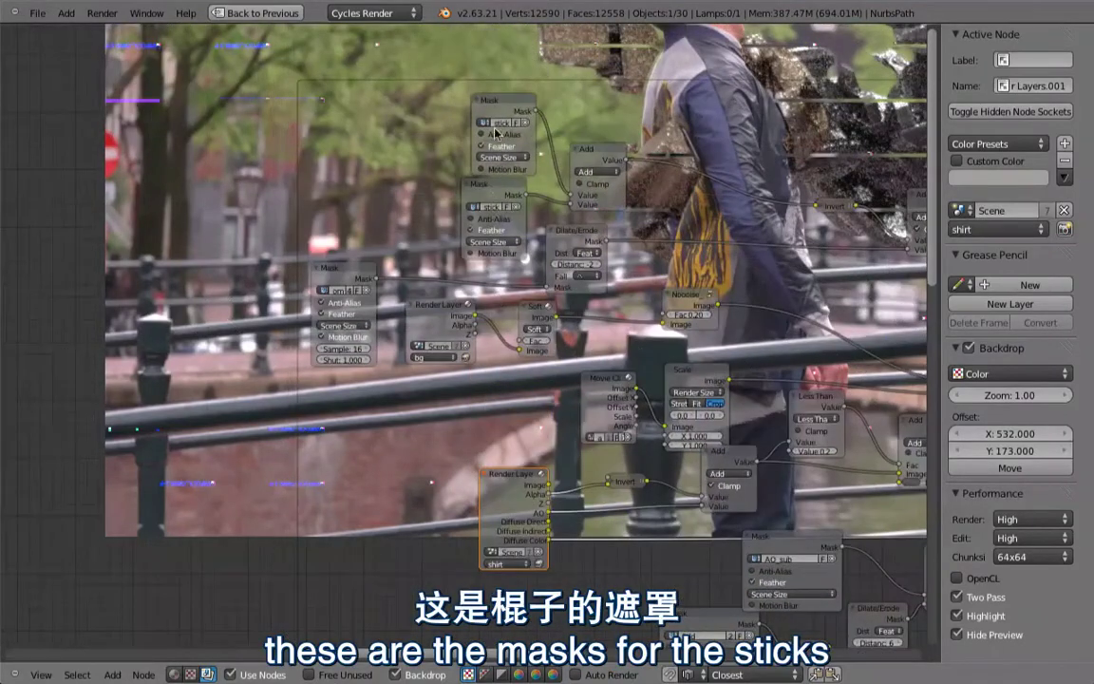
- Preview the right_stick mask in the backdrop and shrink the backdrop to a zoom of 0.40
ctrl+shift+click(495, 133)
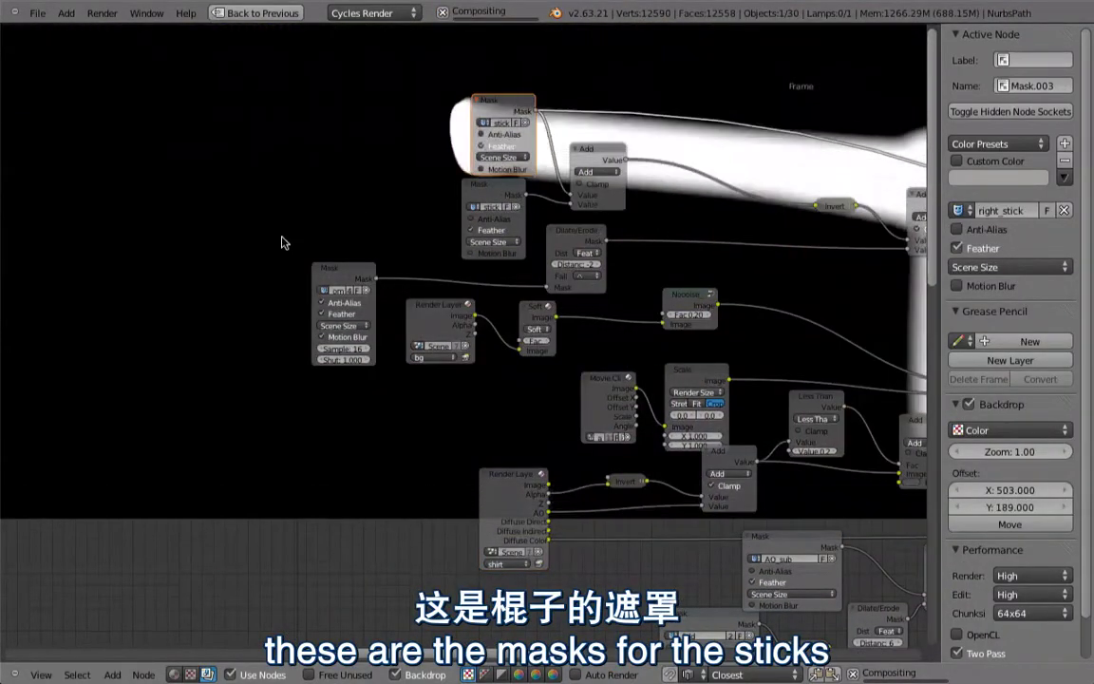
alt+middle_drag(283, 237, 129, 260)
key(v)
key(v)
key(v)
key(v)
key(v)
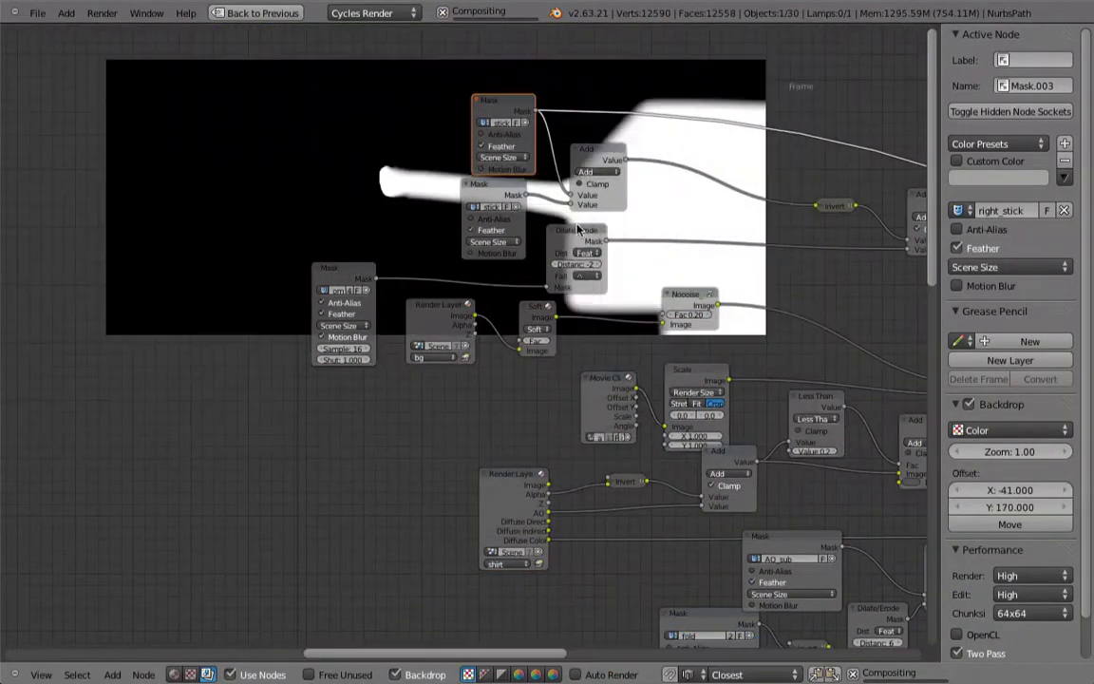
- Preview the left_stick mask and the Add node that combines both stick masks
middle_drag(556, 180, 523, 195)
ctrl+shift+click(468, 212)
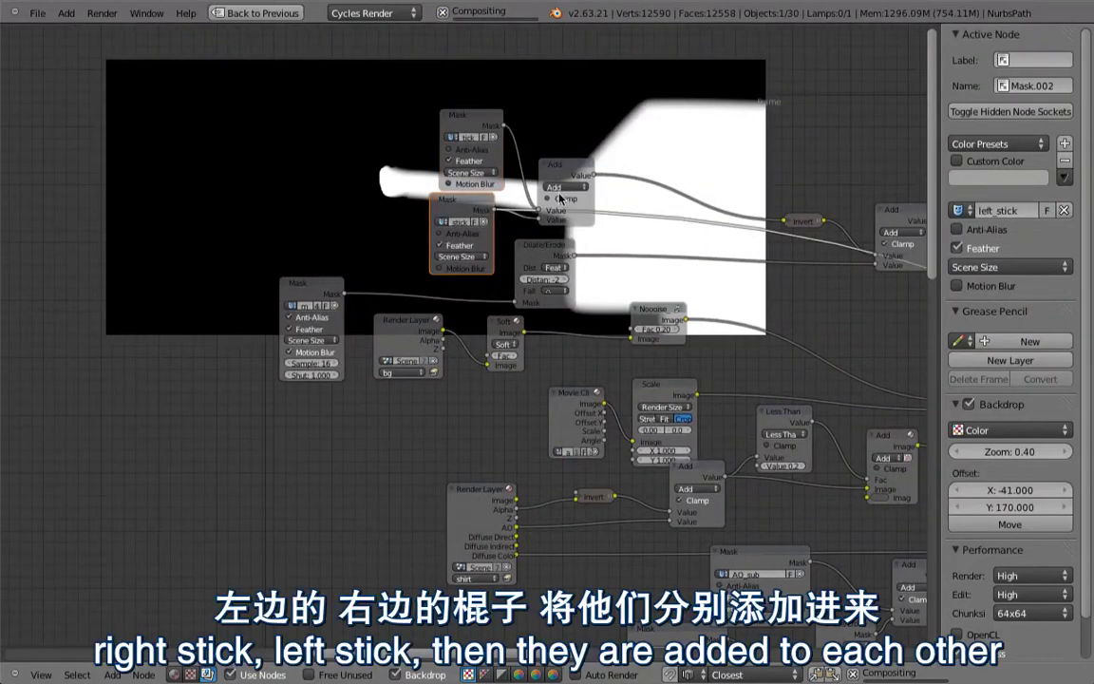
middle_drag(601, 208, 491, 231)
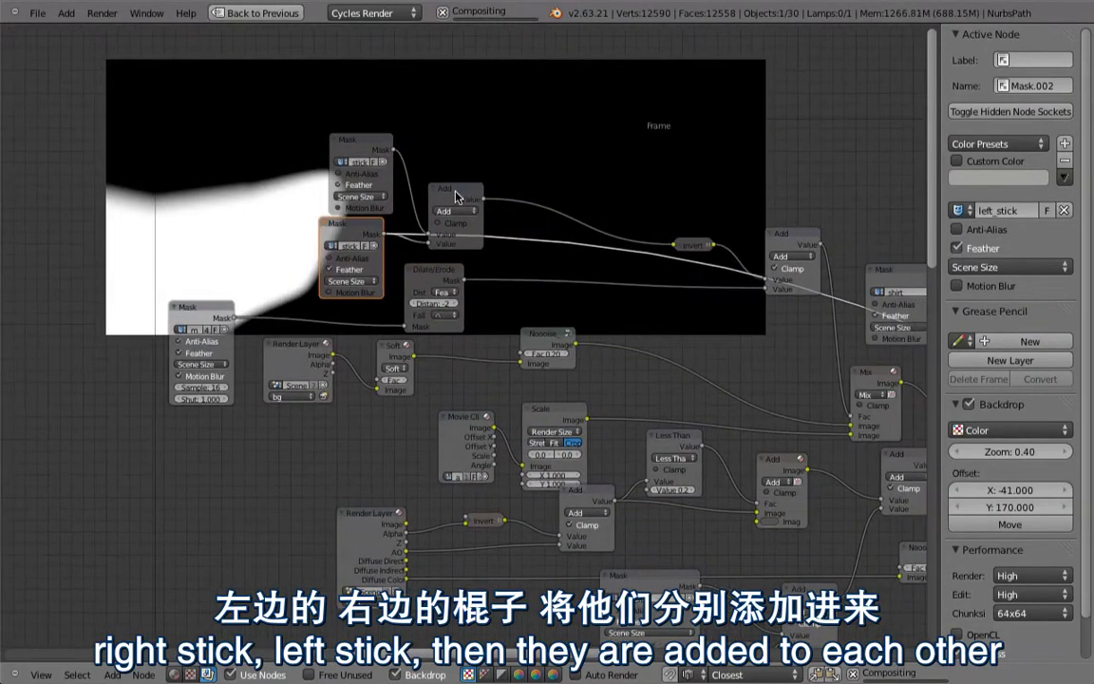
ctrl+shift+click(456, 214)
middle_drag(570, 281, 553, 298)
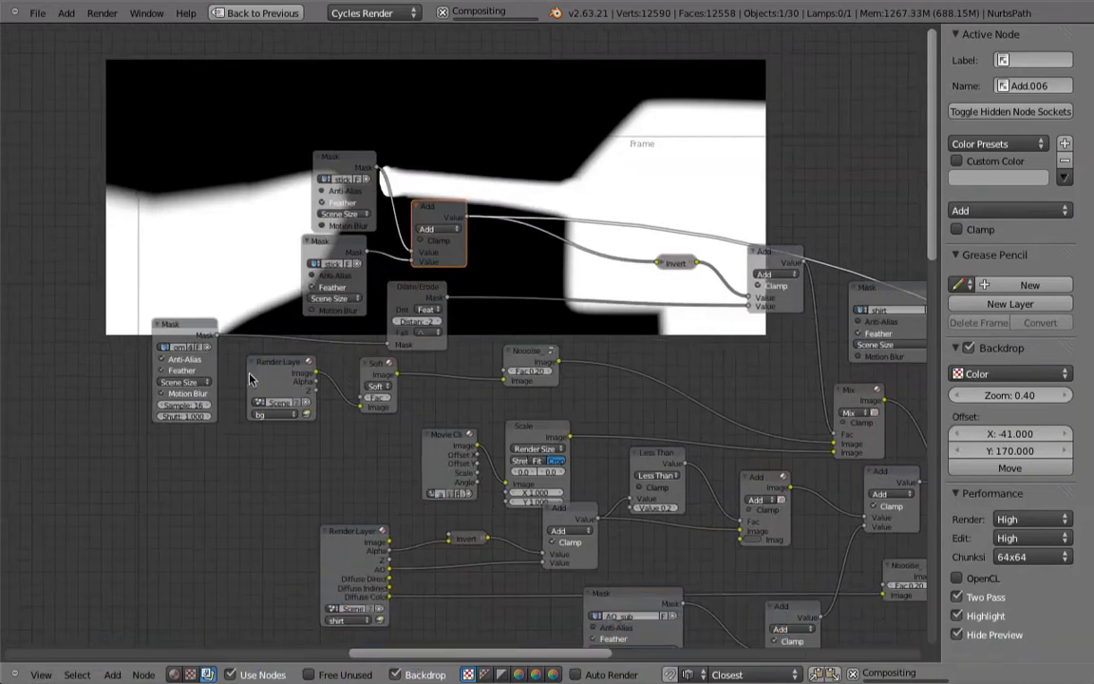
- Preview the thom mask and the Mix node that combines the masked background with the footage
ctrl+shift+click(182, 327)
middle_drag(527, 244, 434, 256)
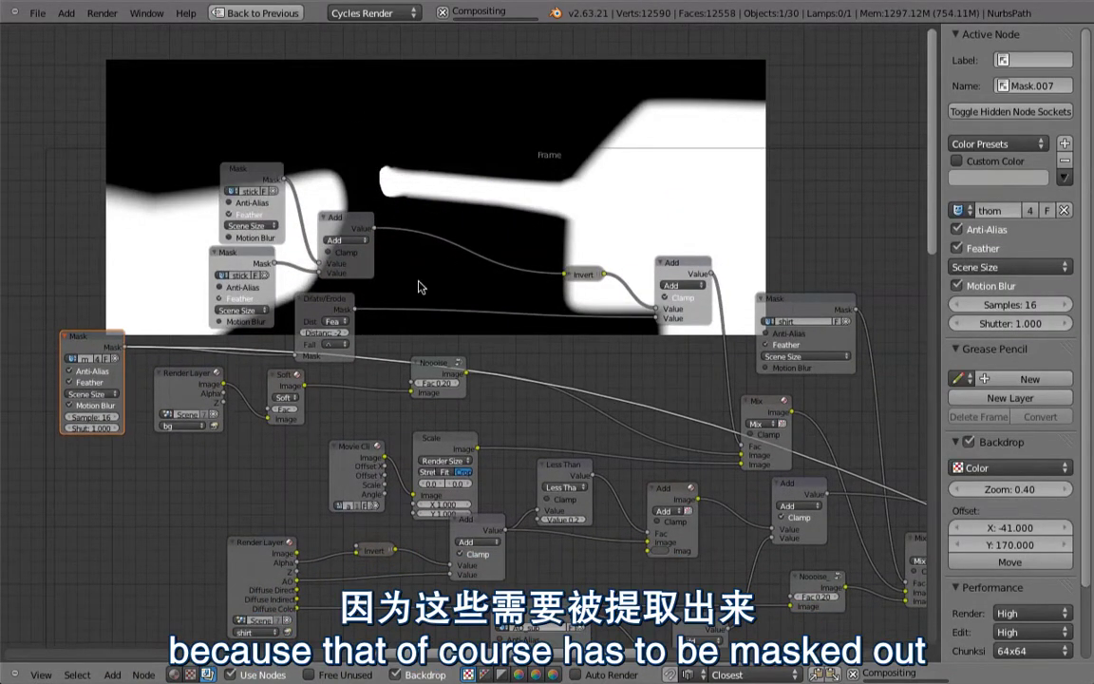
middle_drag(752, 387, 527, 343)
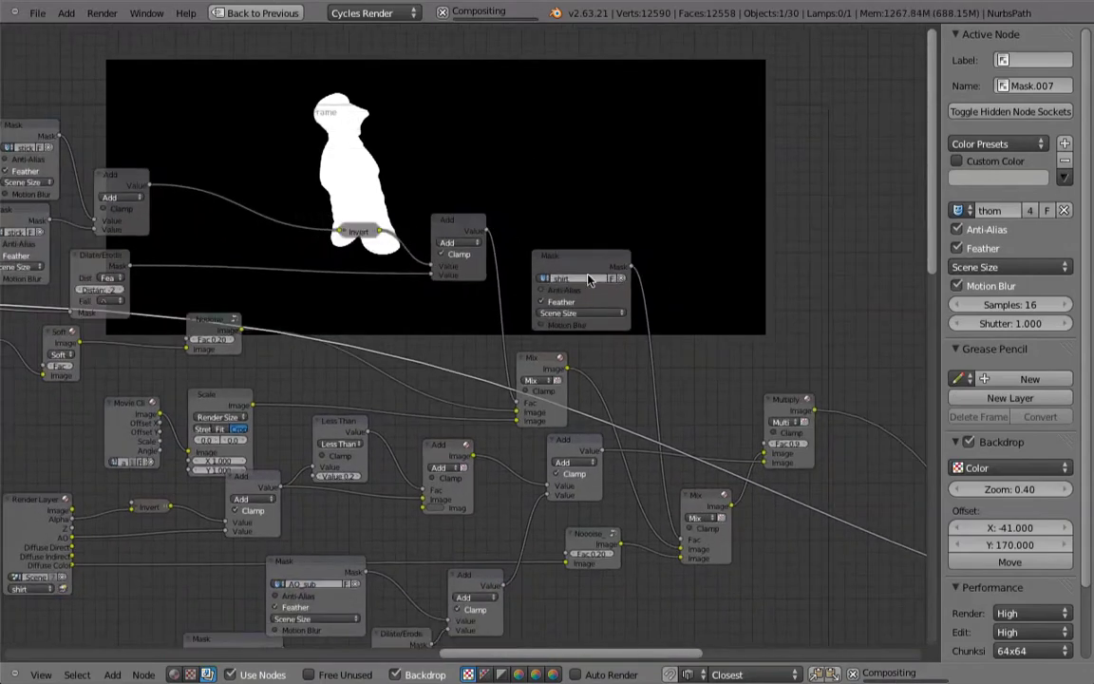
click(561, 410)
middle_drag(575, 416, 698, 404)
middle_drag(71, 323, 308, 309)
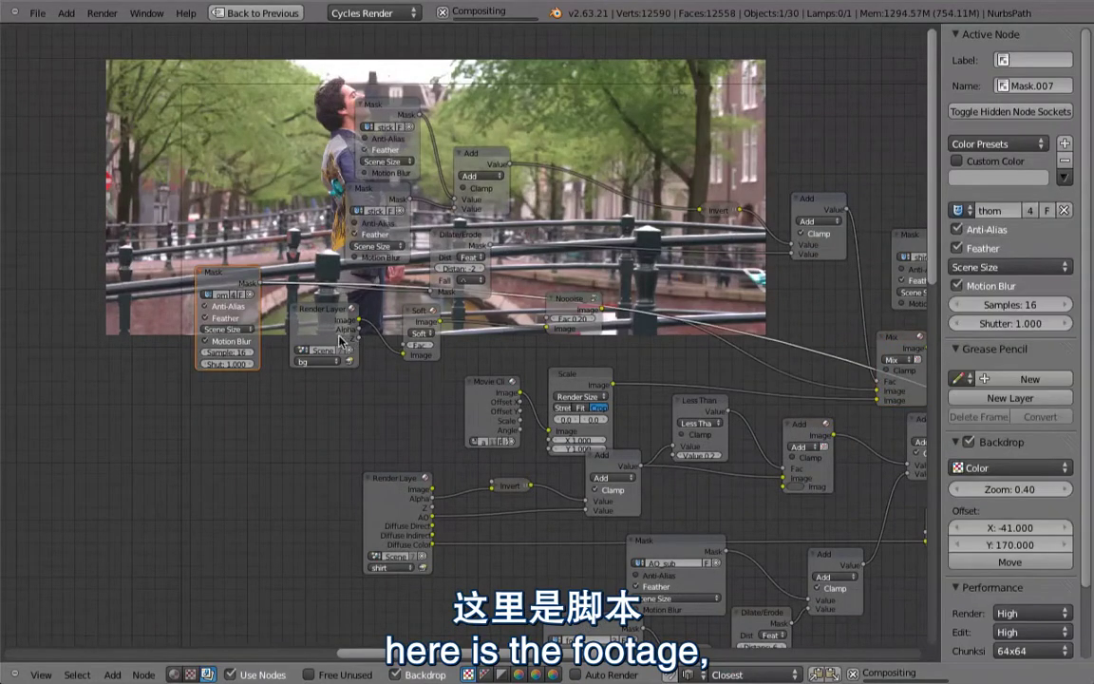
- Preview the bg render layer and the Noooise_4k node that adds grain to it
click(310, 310)
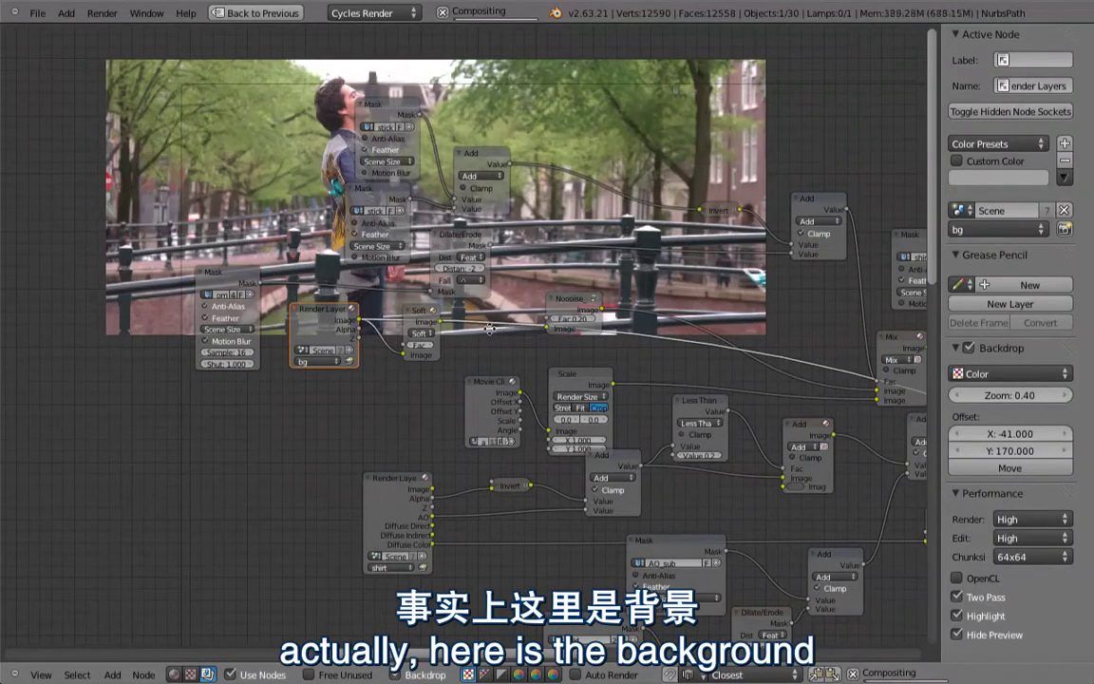
middle_drag(452, 349, 390, 374)
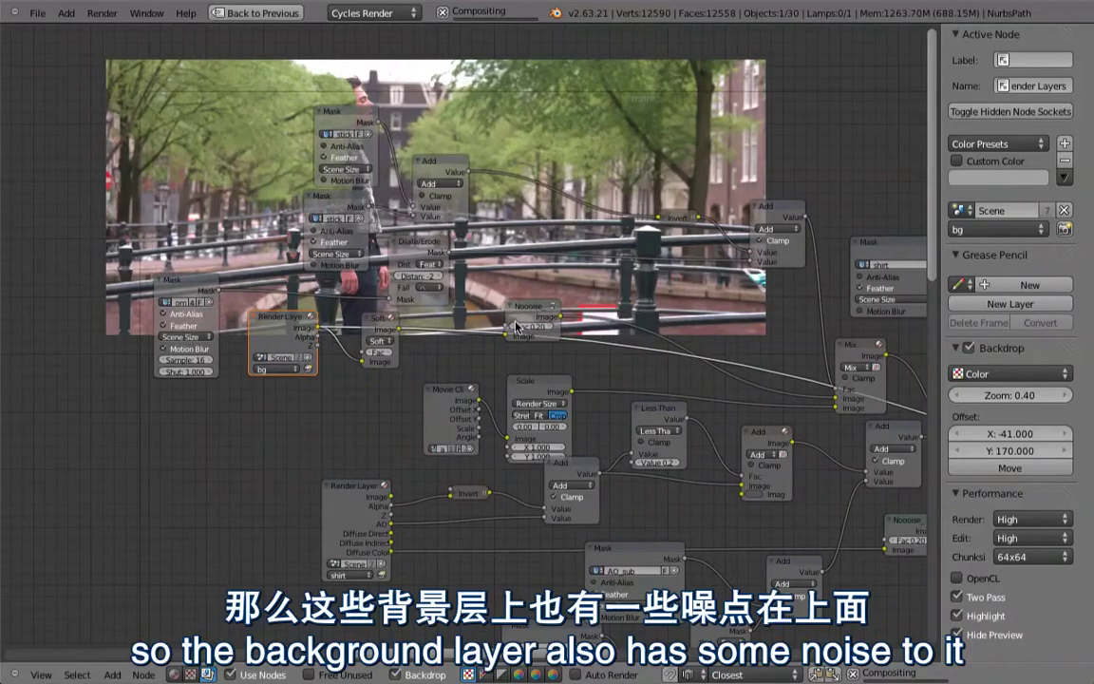
click(517, 322)
middle_drag(562, 315, 436, 371)
middle_drag(590, 444, 563, 399)
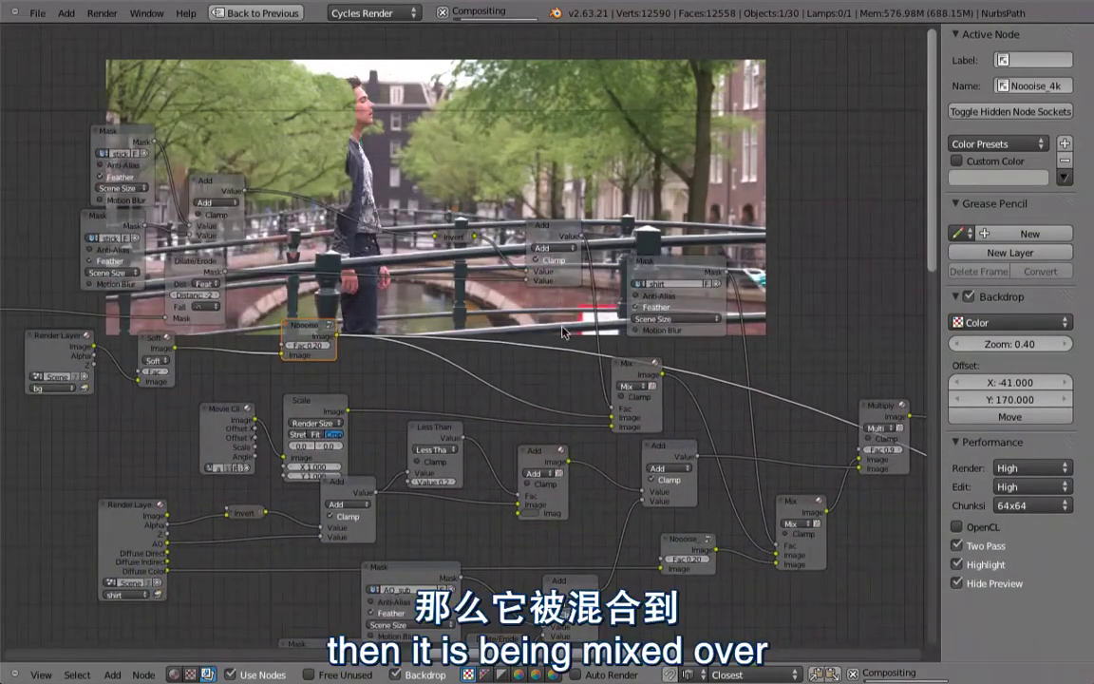
- Preview the scaled original footage, followed by the Mix node that lays the background over it
ctrl+shift+click(302, 407)
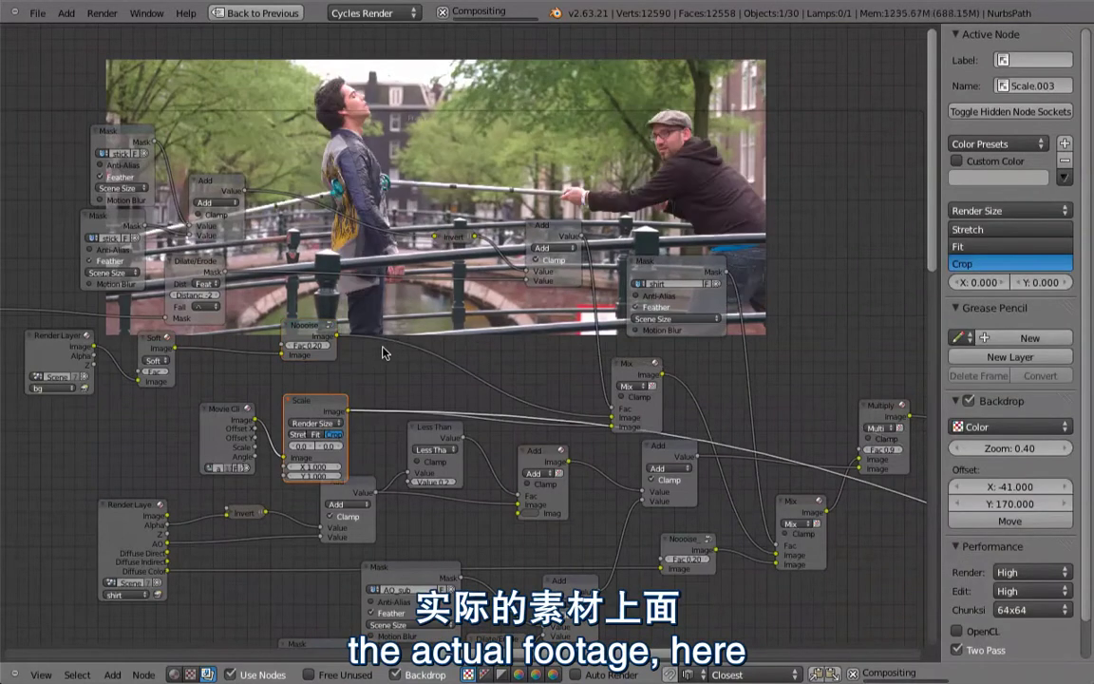
click(622, 369)
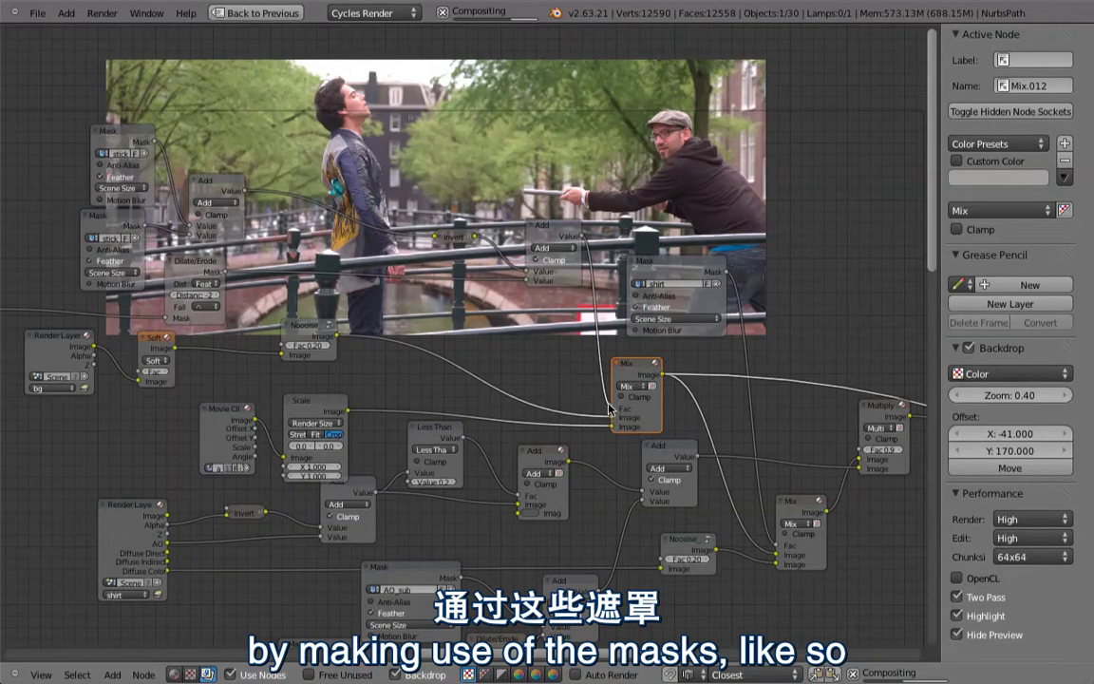
middle_drag(399, 237, 379, 284)
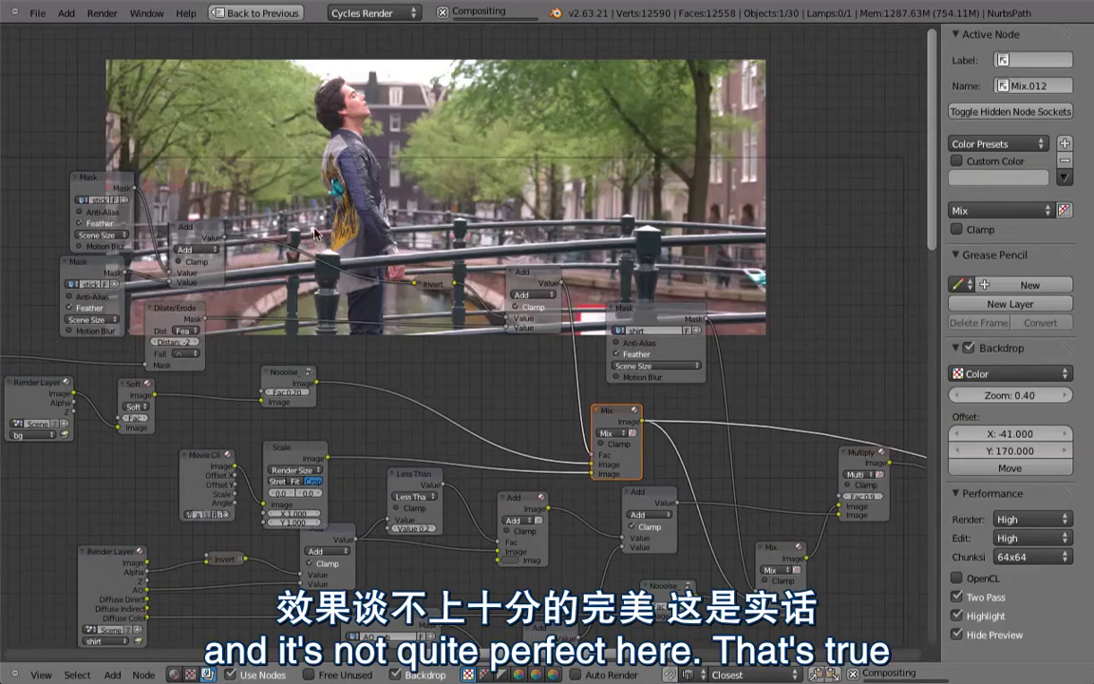
- Preview the Mix node that blends the projected shirt over the cleaned background
middle_drag(422, 477, 389, 250)
middle_drag(494, 217, 356, 237)
click(605, 349)
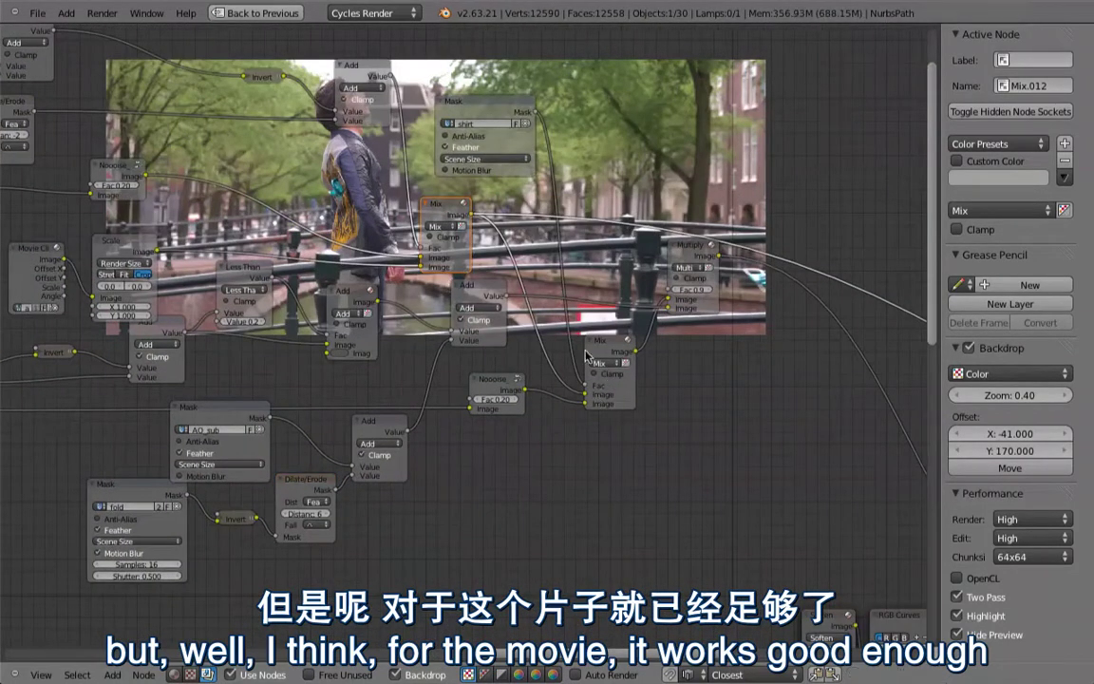
scroll(536, 442, down, 4)
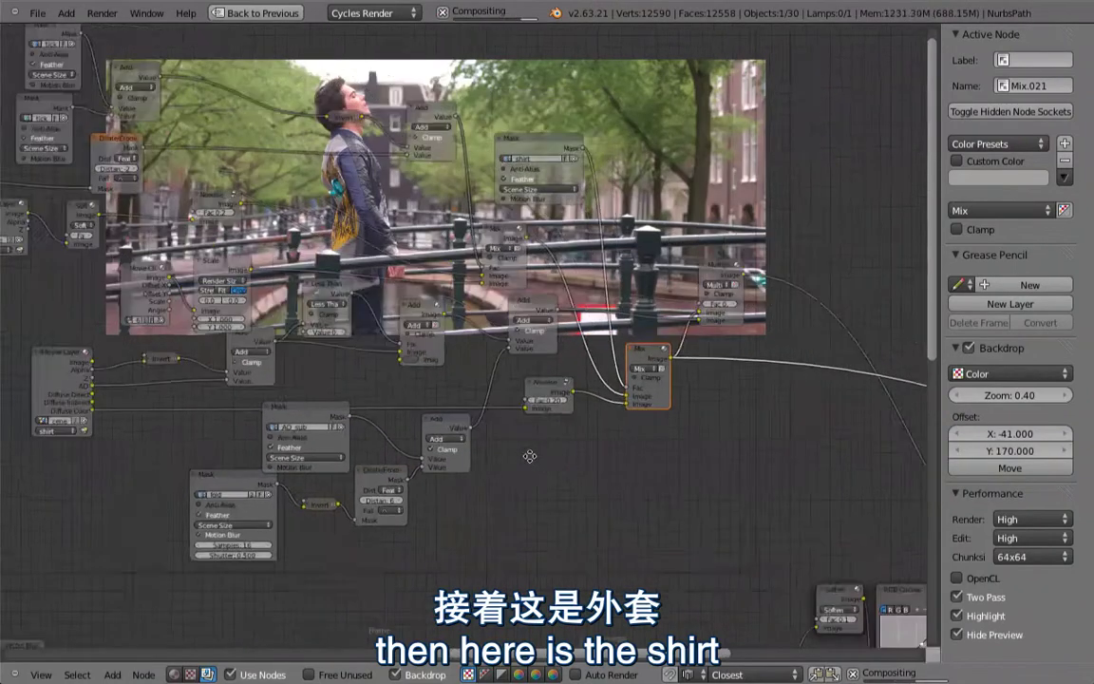
scroll(224, 442, up, 4)
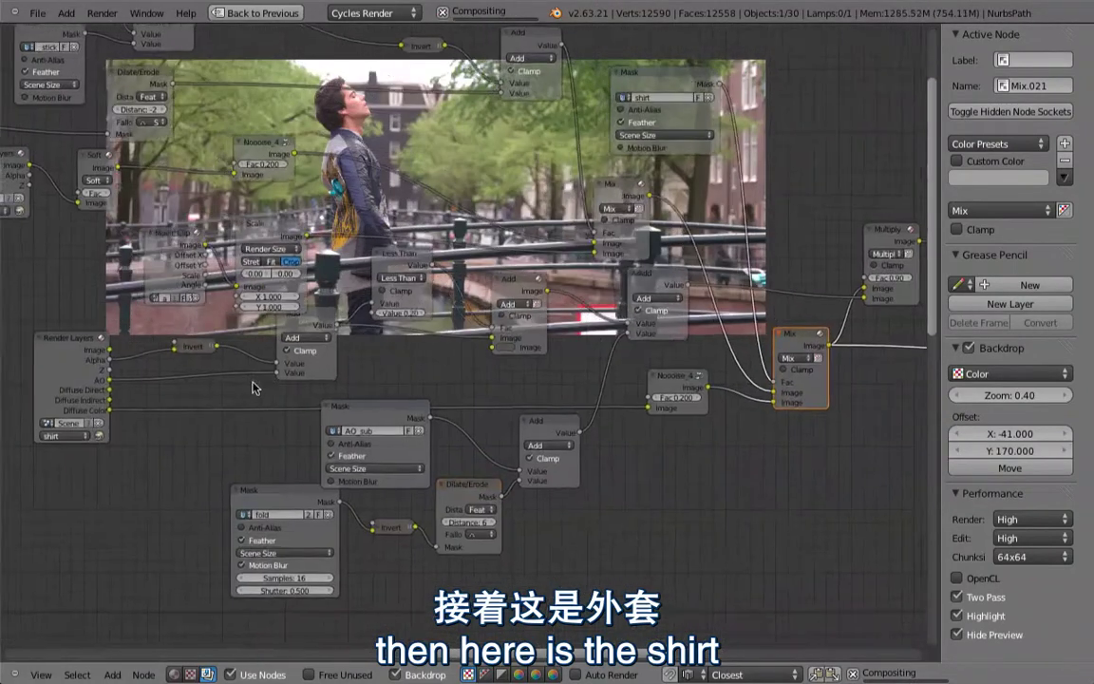
- Preview the Add node combining the shirt layer's inverted alpha and AO, and cycle the shirt render layer's passes to Diffuse Color
click(302, 326)
middle_drag(434, 234, 442, 265)
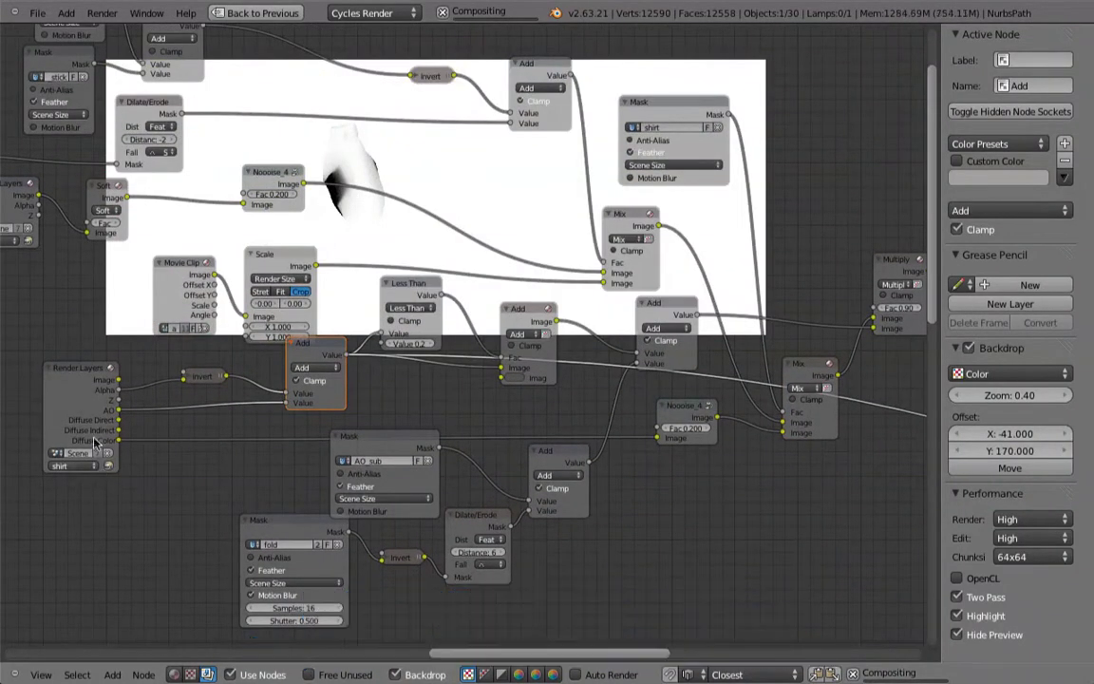
click(84, 394)
ctrl+shift+click(84, 415)
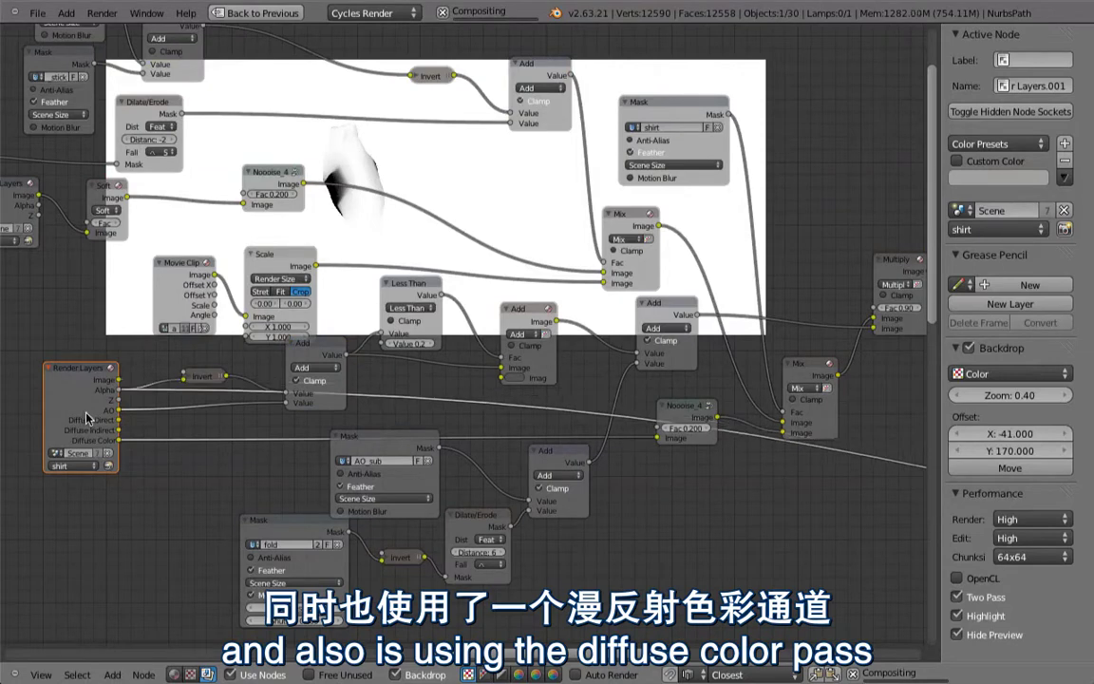
ctrl+shift+click(86, 416)
ctrl+shift+click(86, 416)
ctrl+shift+click(84, 418)
ctrl+shift+click(83, 418)
ctrl+shift+click(83, 421)
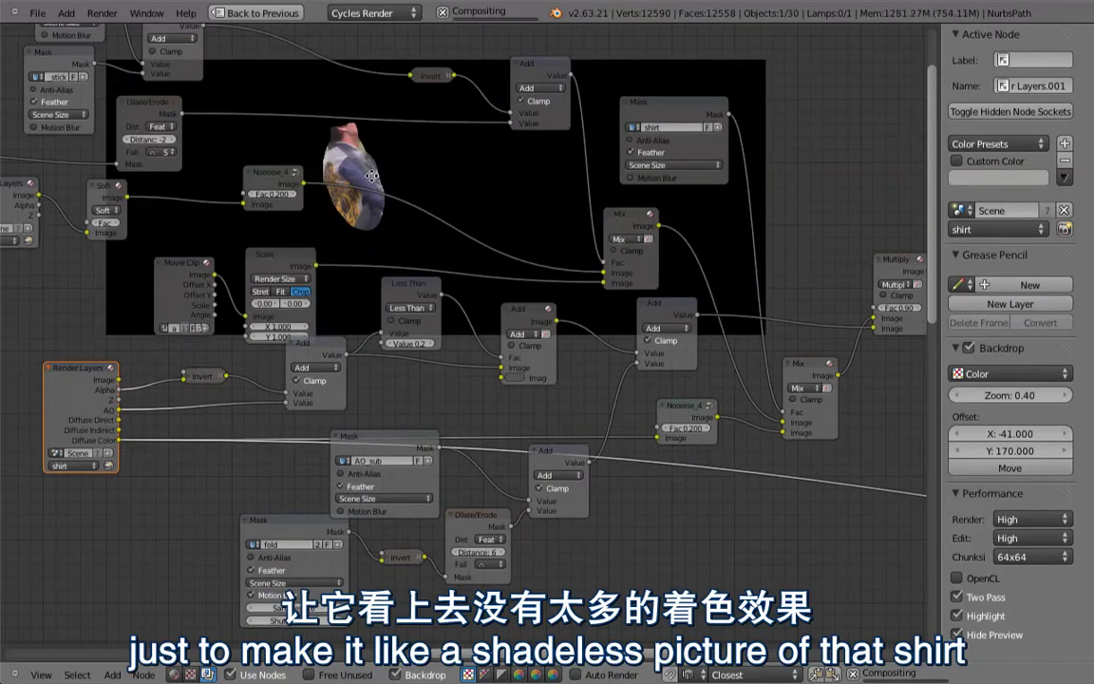
- Preview the shirt Mix node again, followed by the Multiply node that applies the shadow to it
middle_drag(372, 176, 349, 179)
middle_drag(579, 416, 467, 356)
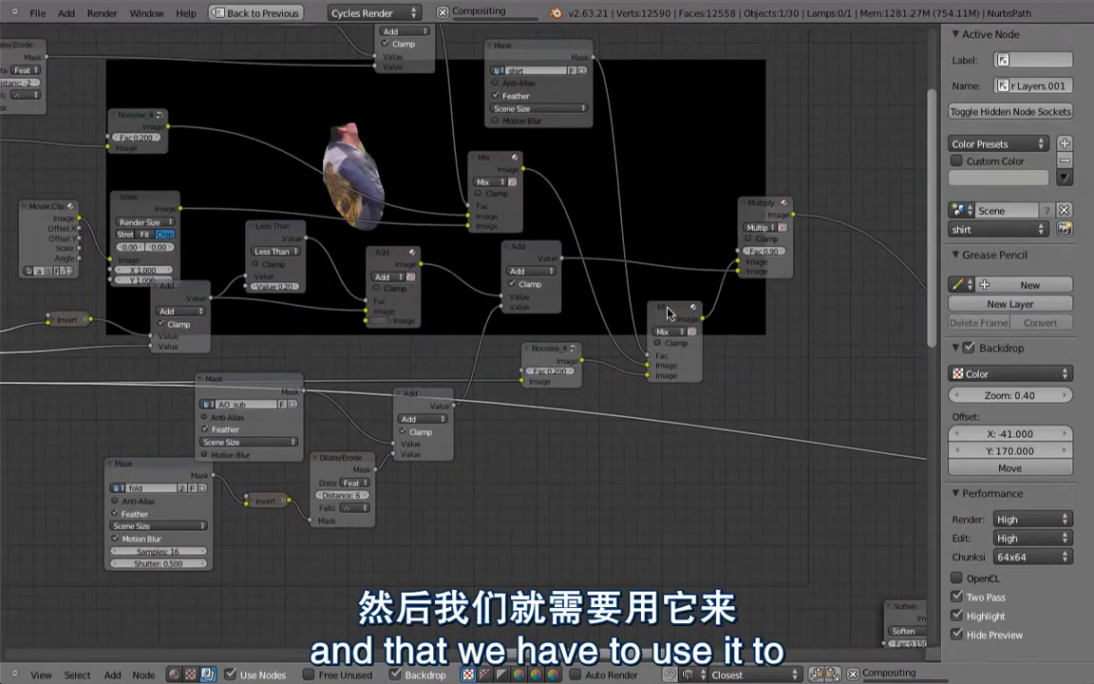
ctrl+shift+click(670, 312)
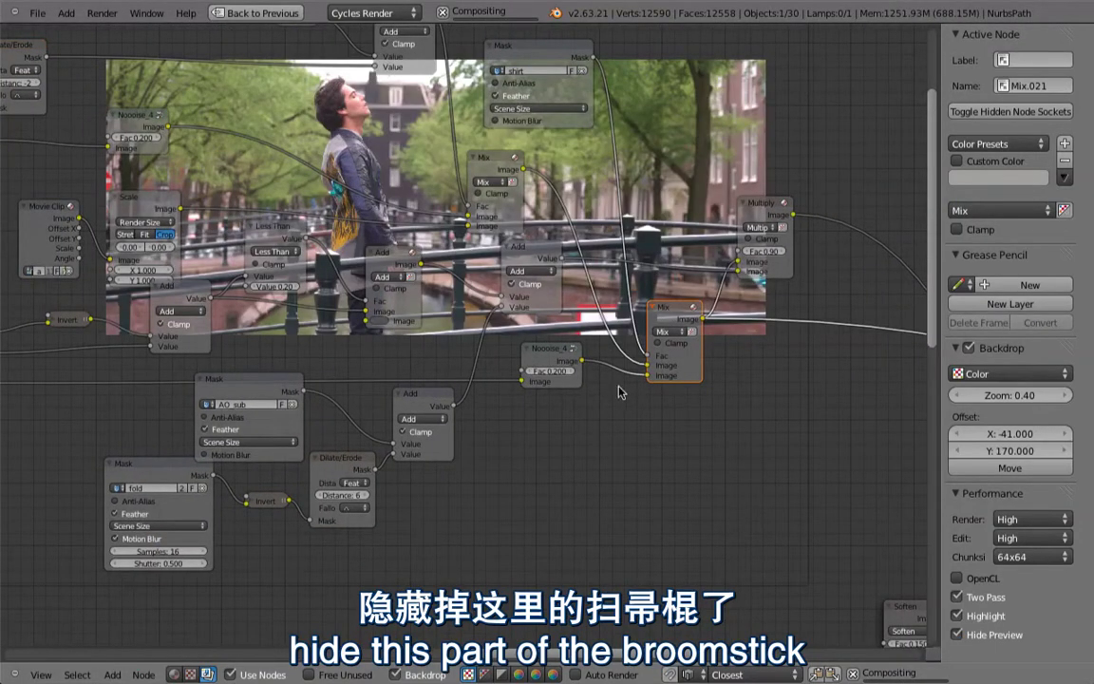
middle_drag(553, 408, 538, 418)
ctrl+shift+click(750, 211)
scroll(728, 220, down, 3)
middle_drag(728, 221, 576, 140)
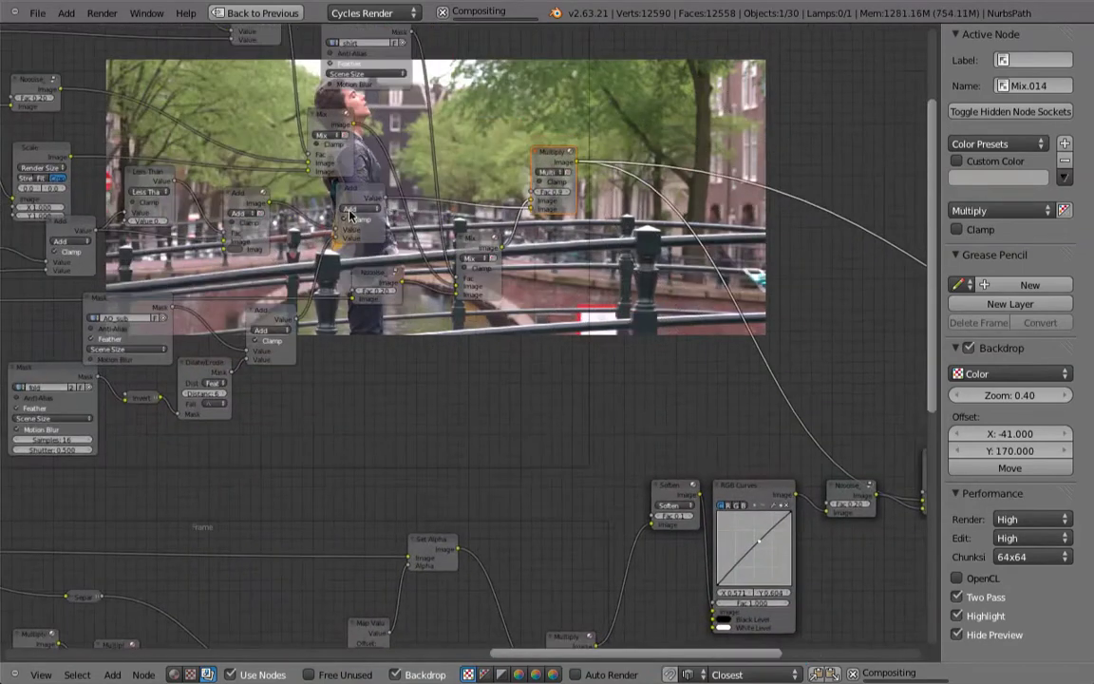
- Preview the two consecutive Add nodes that build the ambient occlusion feeding the Multiply node
ctrl+shift+click(239, 203)
middle_drag(290, 201, 457, 249)
shift+click(530, 221)
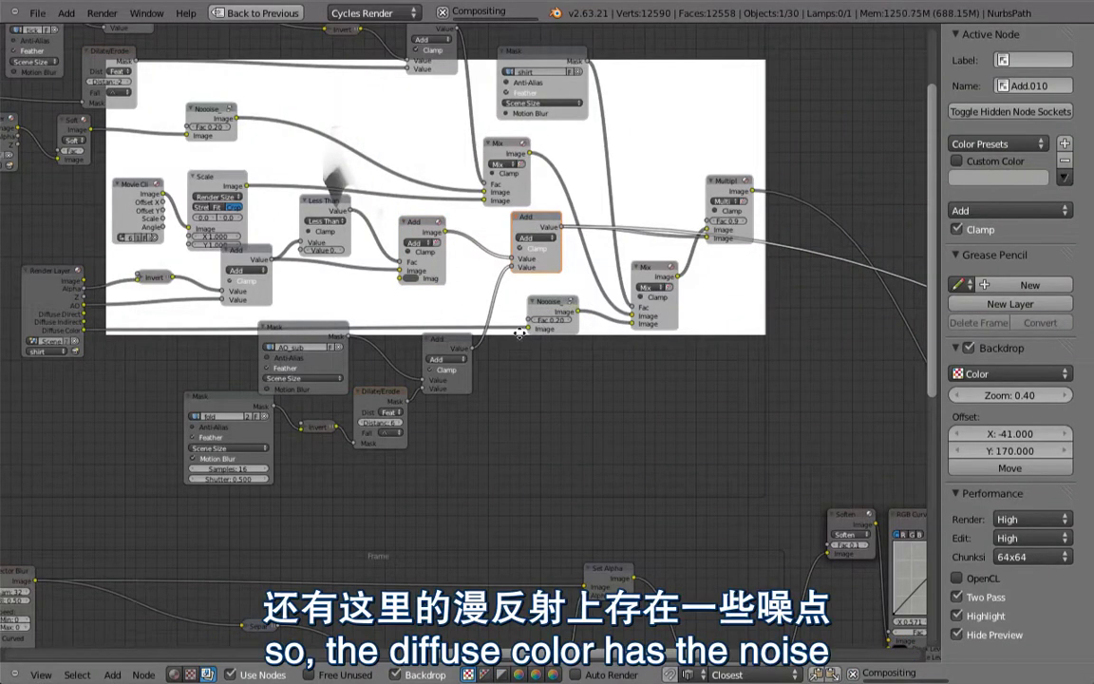
- Preview the shirt mask that controls the shirt Mix node
middle_drag(554, 302, 515, 318)
click(509, 79)
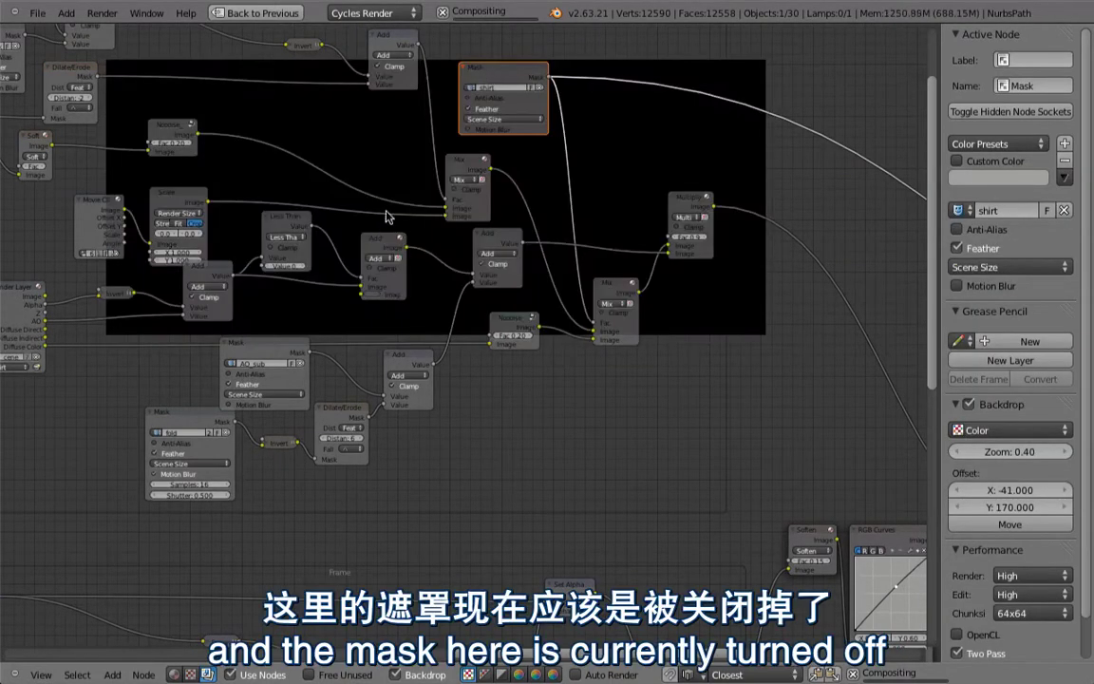
middle_drag(350, 191, 161, 211)
- Switch to a maximized 3D view and examine the robot hand gripping the body stand-in
key(shift+space)
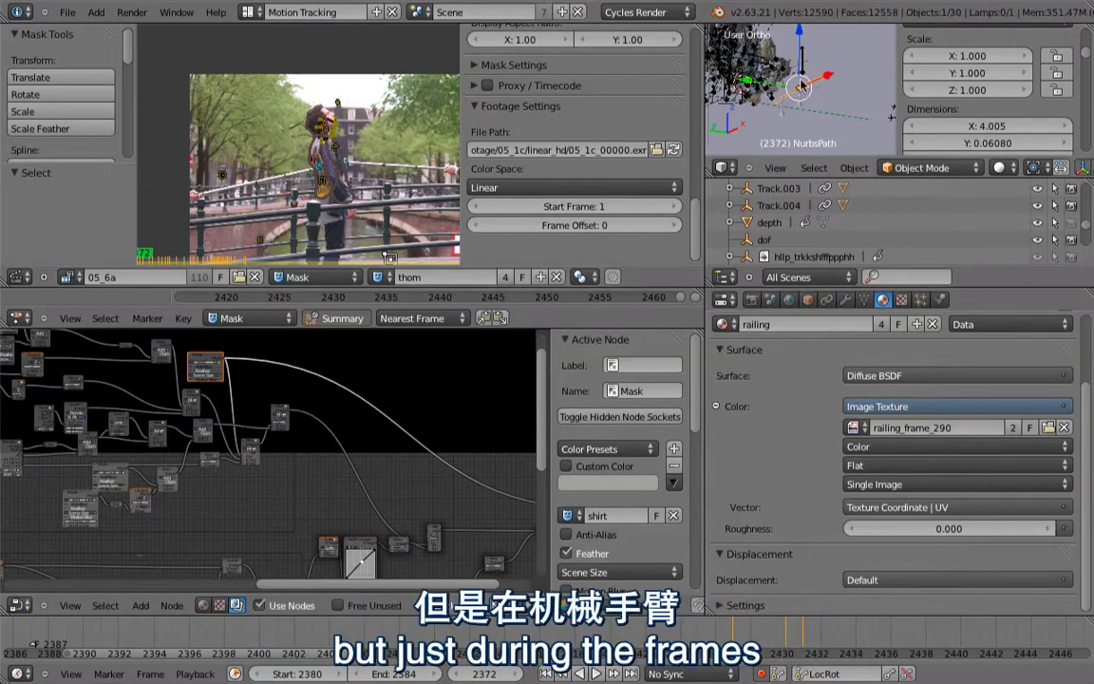
key(shift+space)
middle_drag(480, 272, 804, 378)
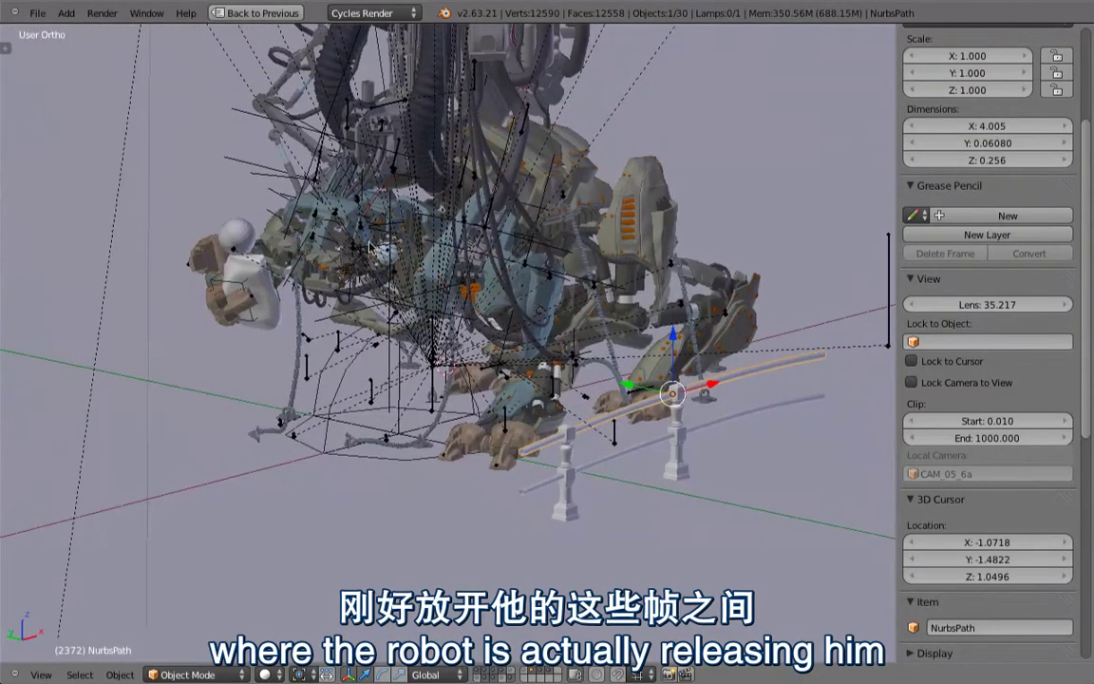
scroll(242, 321, up, 5)
scroll(285, 304, down, 3)
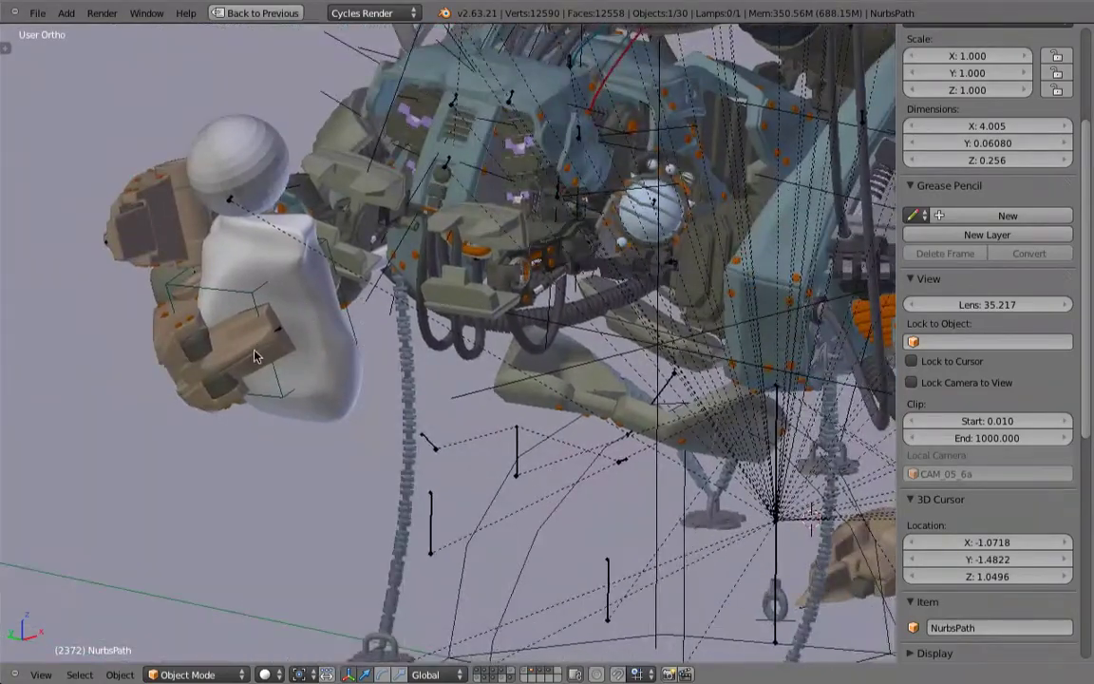
- Return to the maximized node editor and preview the bot render layer
key(ctrl+Up)
key(ctrl+Up)
key(ctrl+Up)
key(ctrl+Up)
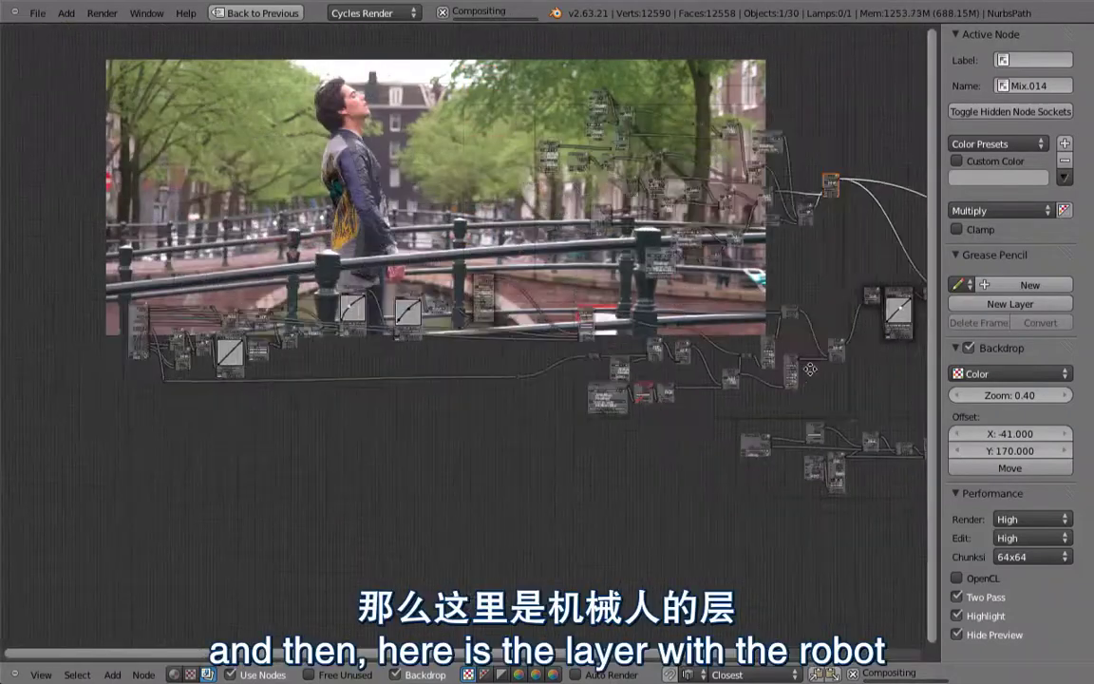
scroll(386, 342, up, 2)
ctrl+shift+click(197, 303)
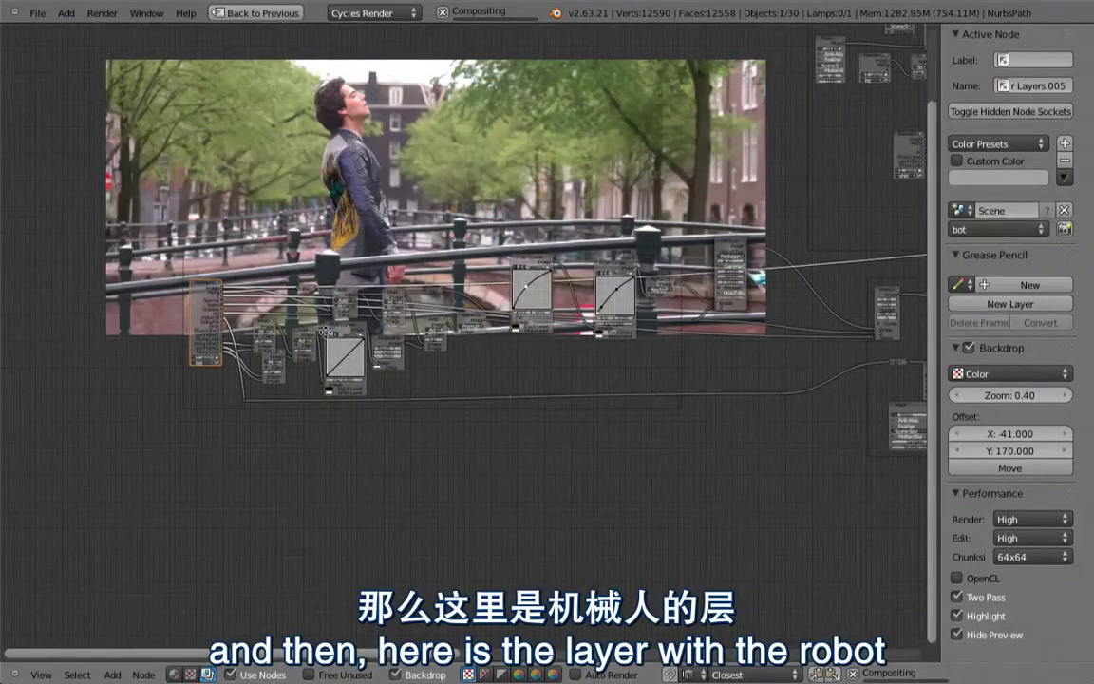
middle_drag(306, 285, 295, 338)
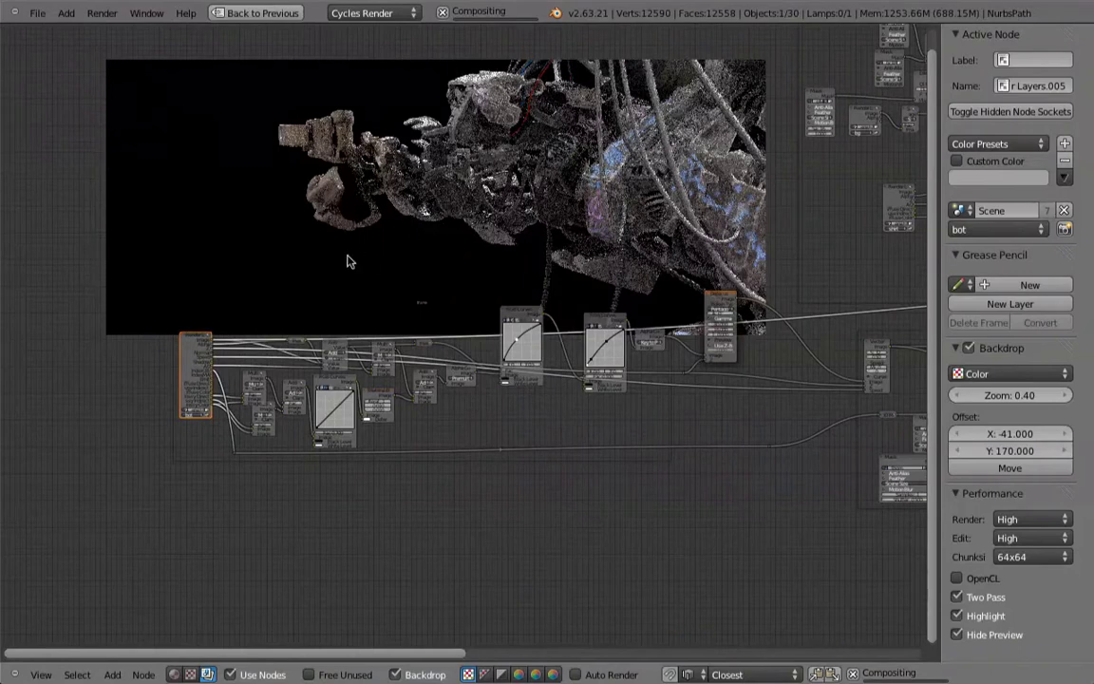
- Preview the Defocus node at the end of the robot layer's correction chain
middle_drag(581, 225, 409, 252)
ctrl+shift+click(551, 334)
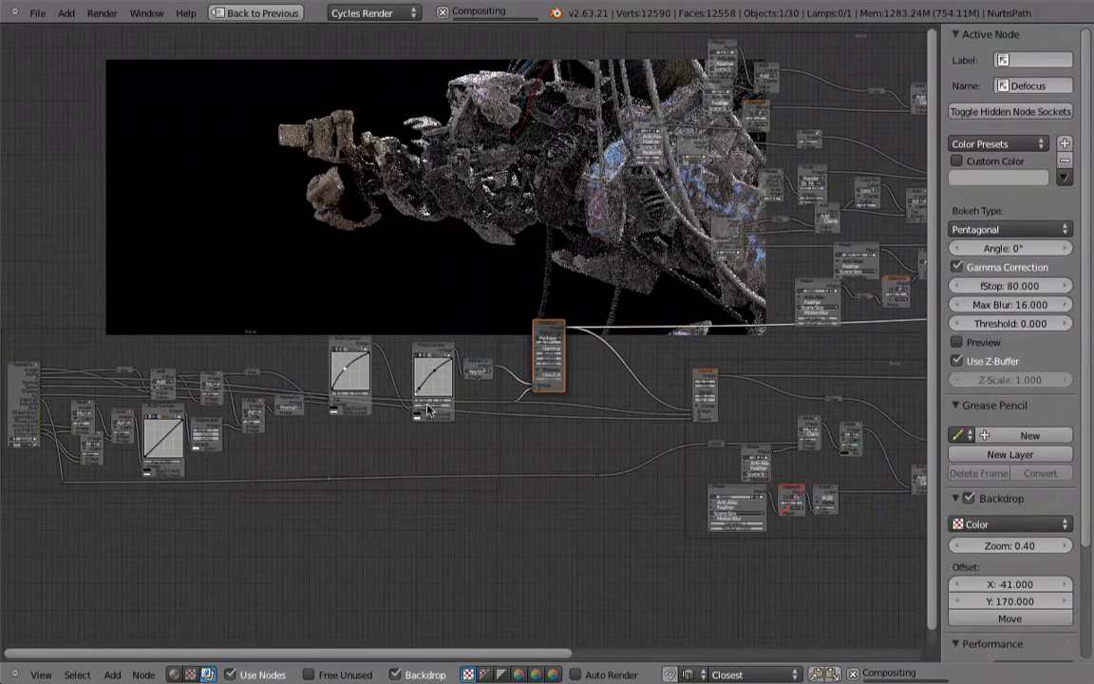
middle_drag(545, 251, 521, 250)
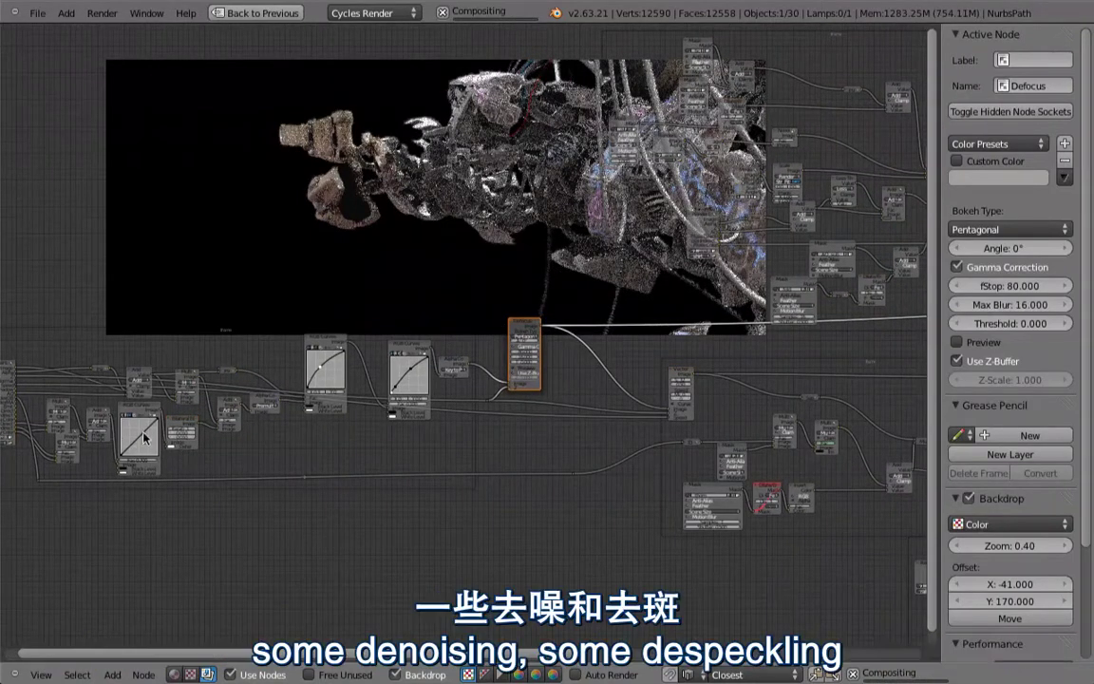
- Preview the ID Mask node that feeds the Multiply nodes below the robot layer's Vector Blur
middle_drag(263, 416, 292, 393)
middle_drag(547, 329, 591, 289)
middle_drag(650, 354, 491, 323)
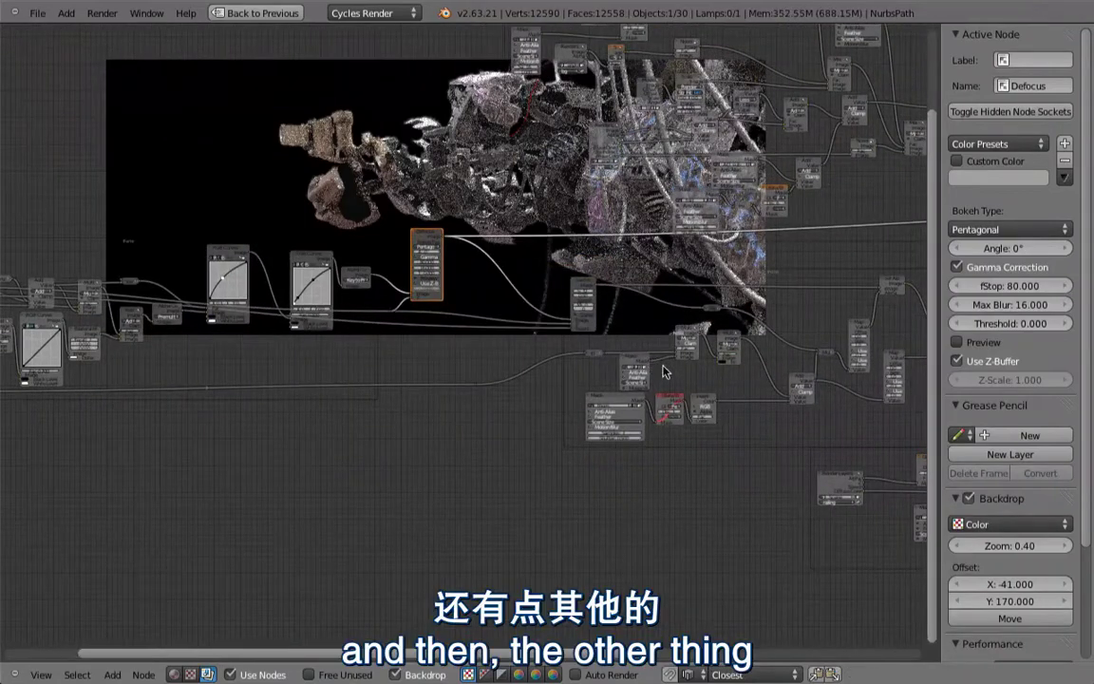
scroll(627, 360, up, 6)
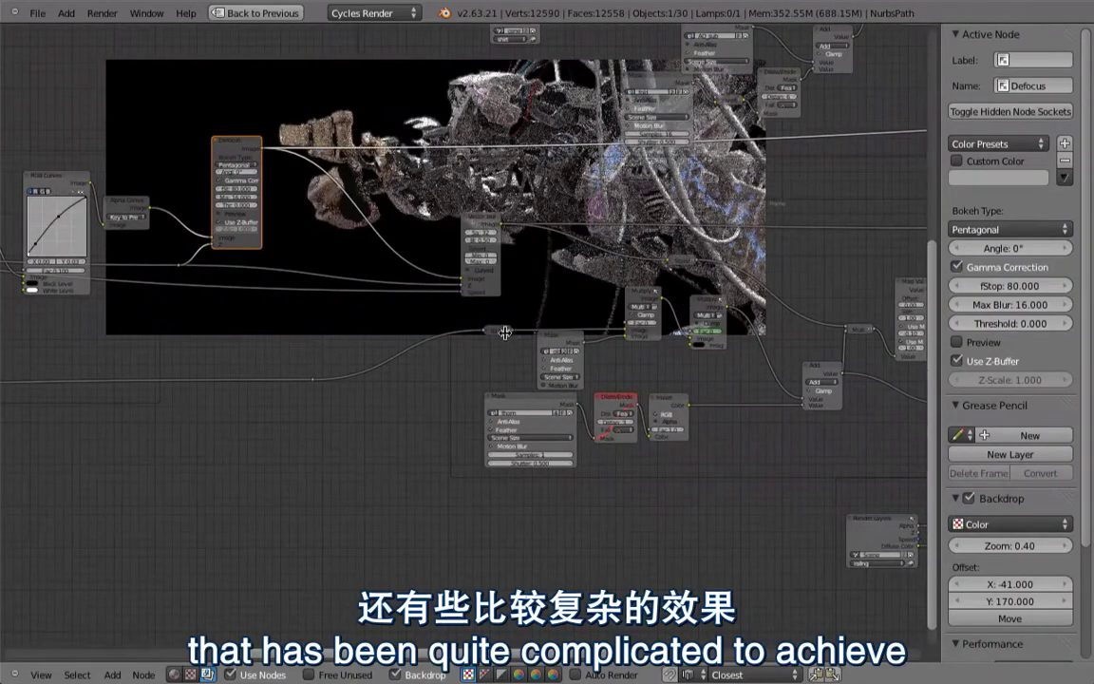
ctrl+shift+click(506, 331)
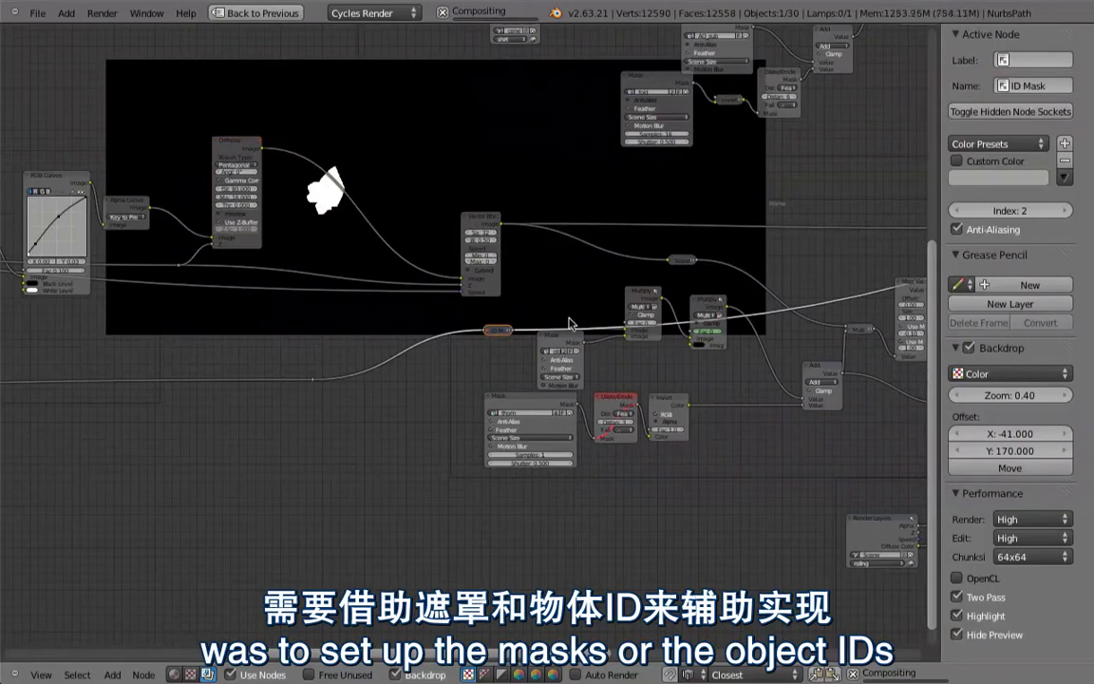
middle_drag(575, 364, 334, 480)
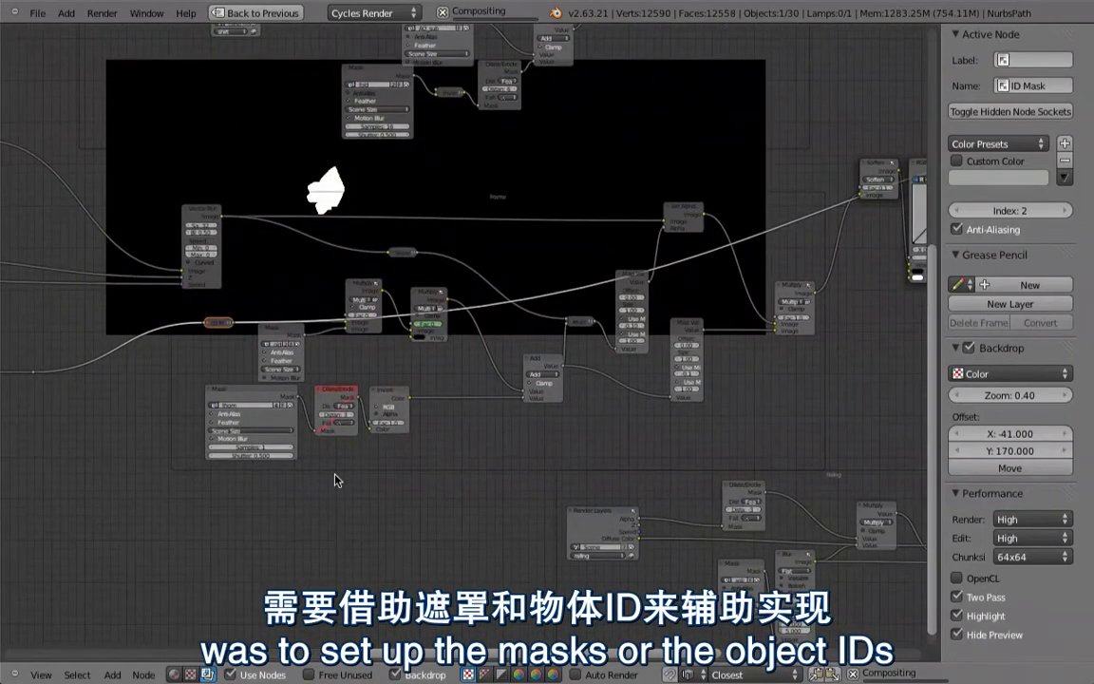
- Switch to a maximized 3D view and look through the camera at the robot hand around the body stand-in
key(ctrl+Up)
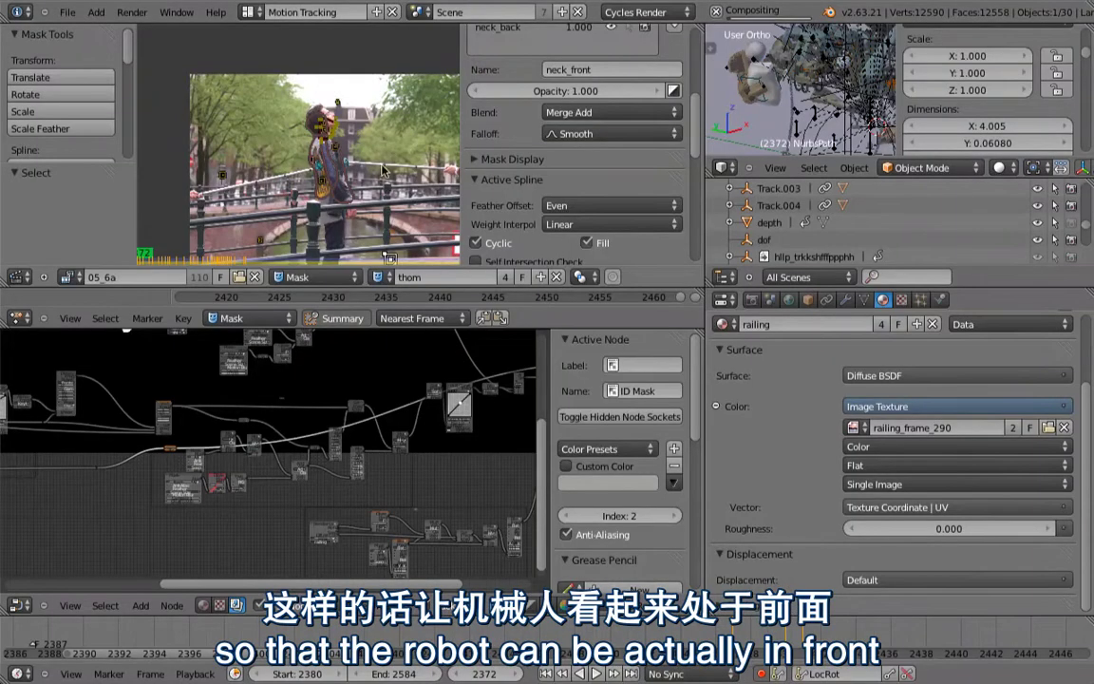
key(ctrl+Up)
middle_drag(433, 215, 434, 247)
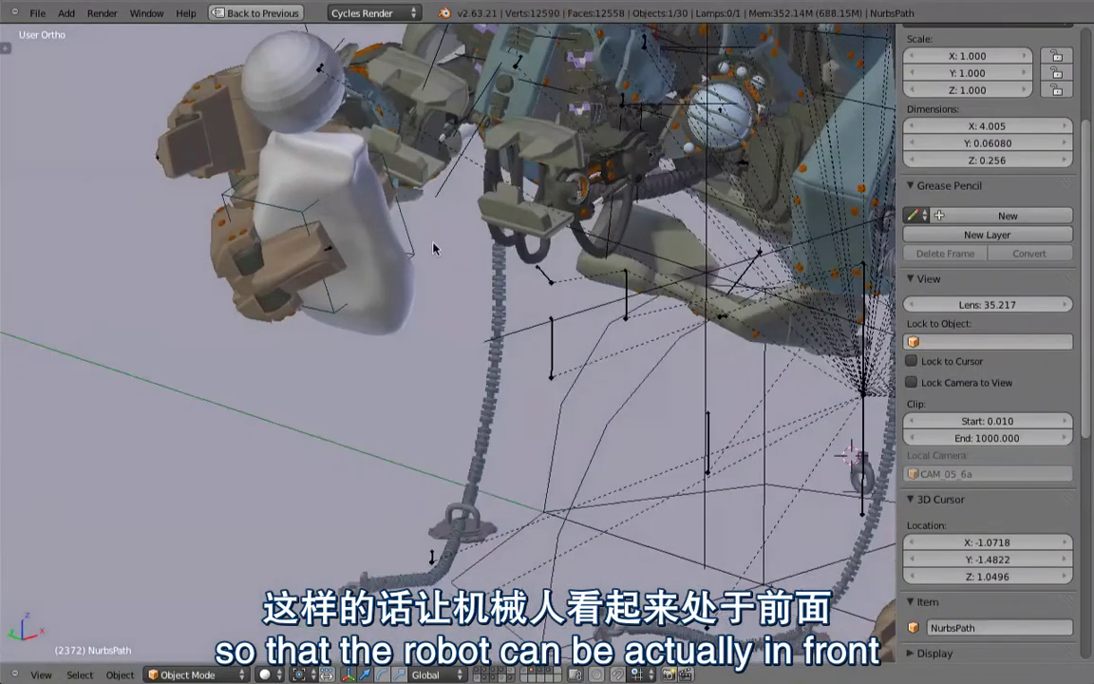
shift+middle_drag(329, 187, 391, 221)
key(KP_0)
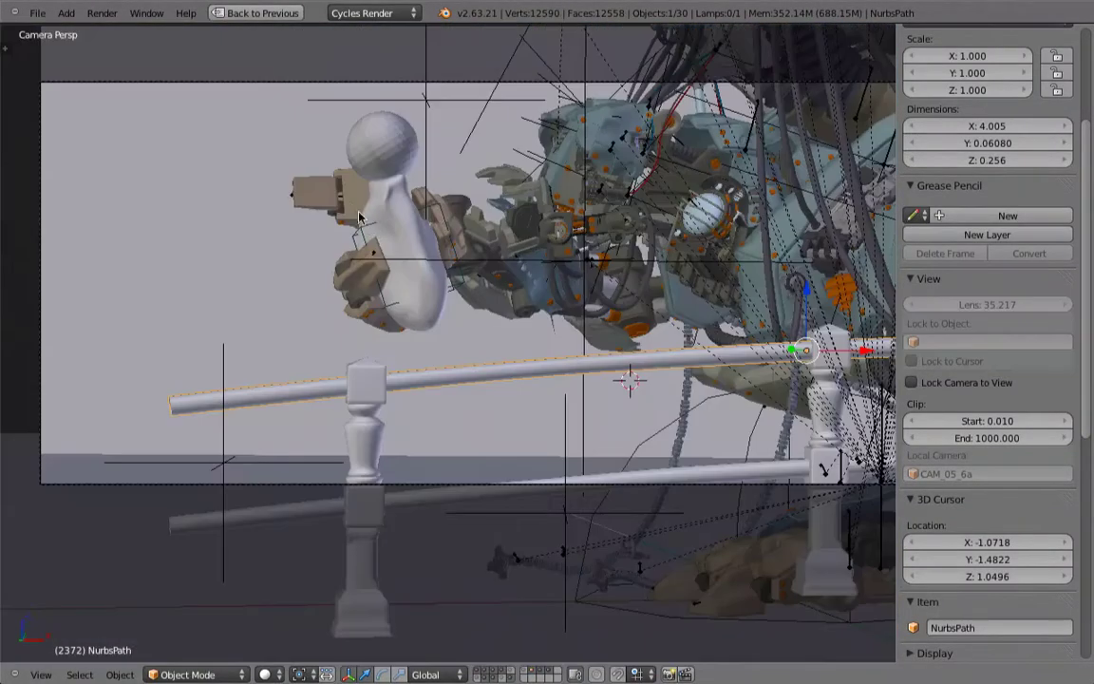
scroll(359, 216, up, 3)
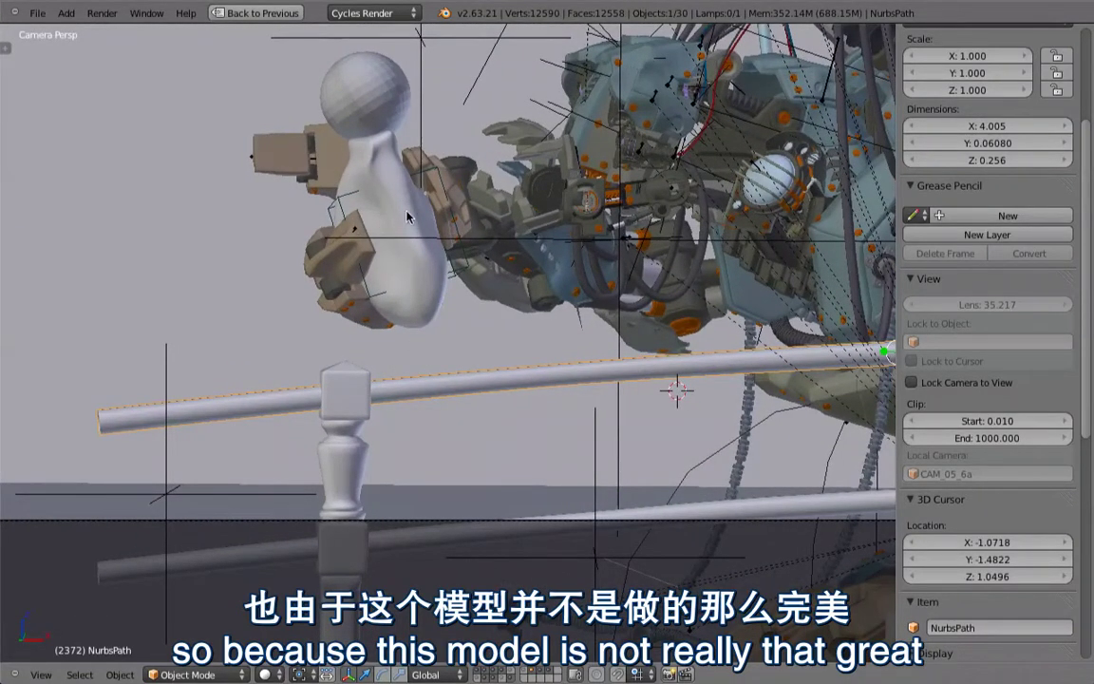
- Select the body stand-in mesh and examine the robot fingers overlapping it in the camera view
right_click(411, 309)
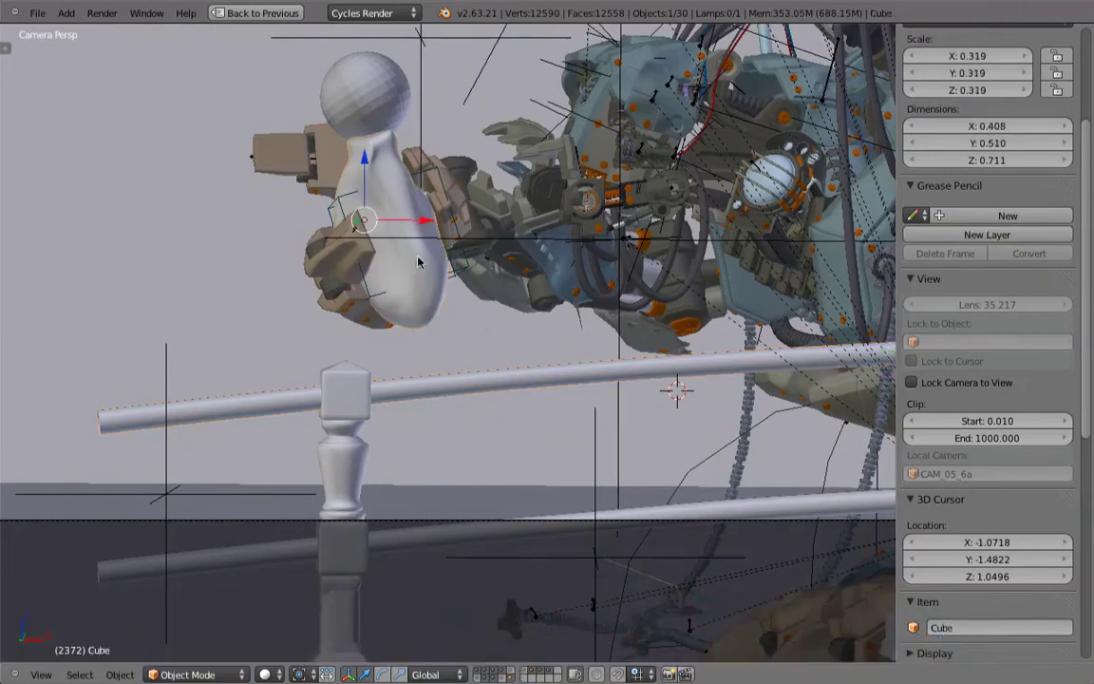
right_click(357, 262)
shift+middle_drag(390, 281, 432, 233)
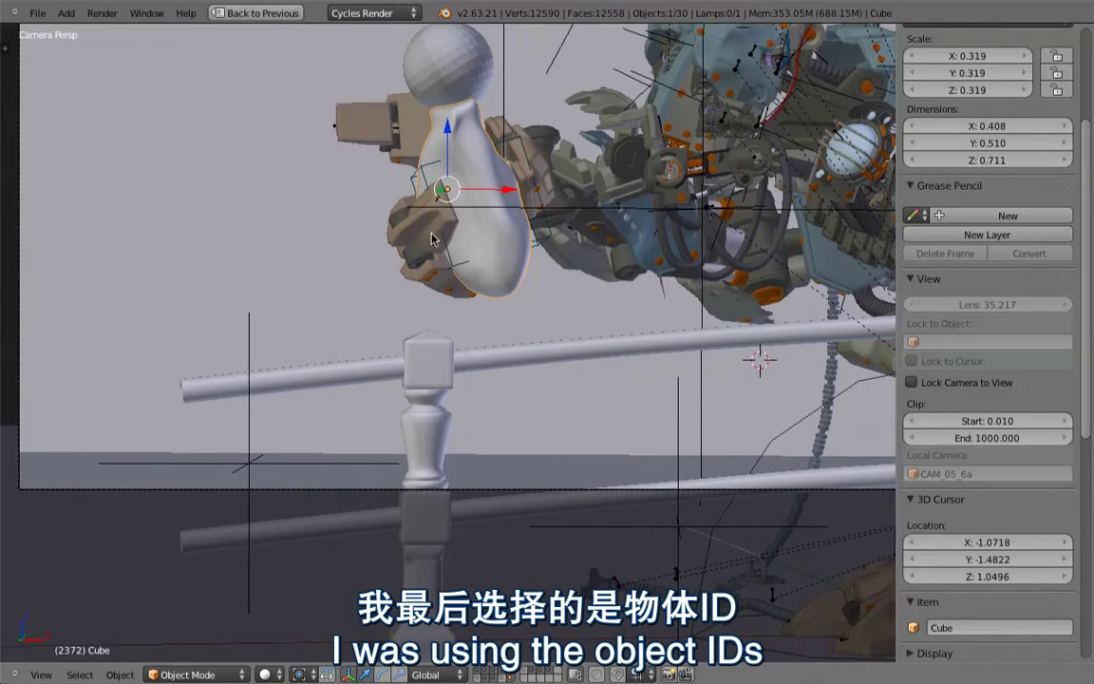
scroll(425, 210, up, 2)
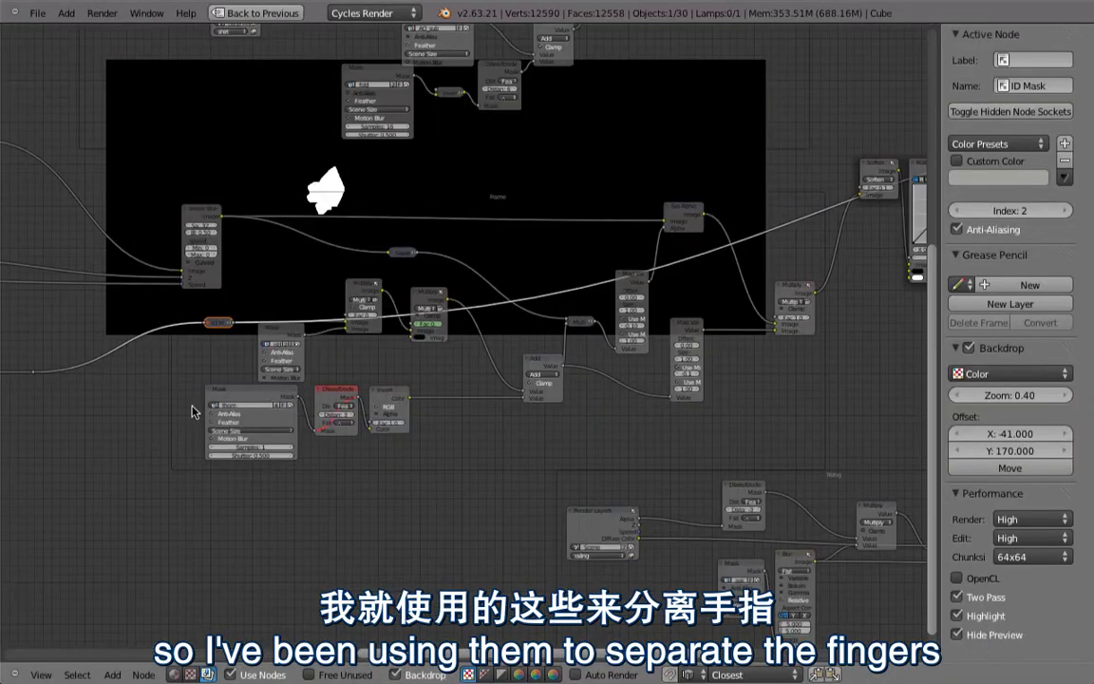
- Return to the maximized node editor and preview the fold mask beside the ID Mask node
middle_drag(193, 410, 326, 315)
middle_drag(504, 295, 355, 219)
scroll(386, 294, up, 3)
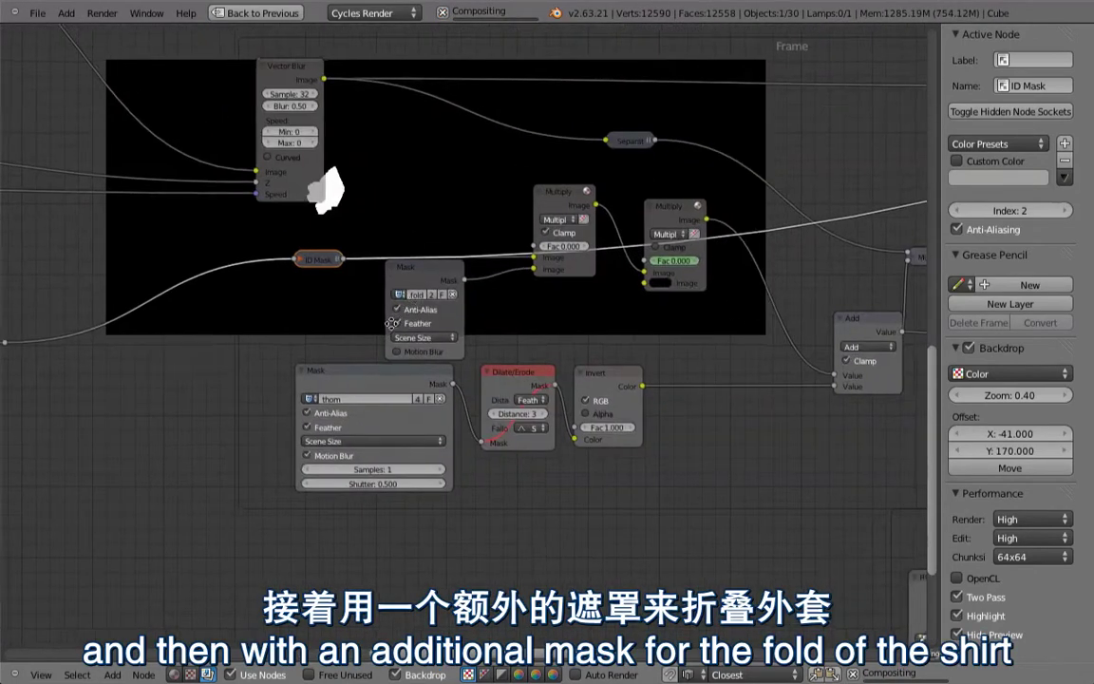
middle_drag(391, 323, 296, 388)
click(345, 326)
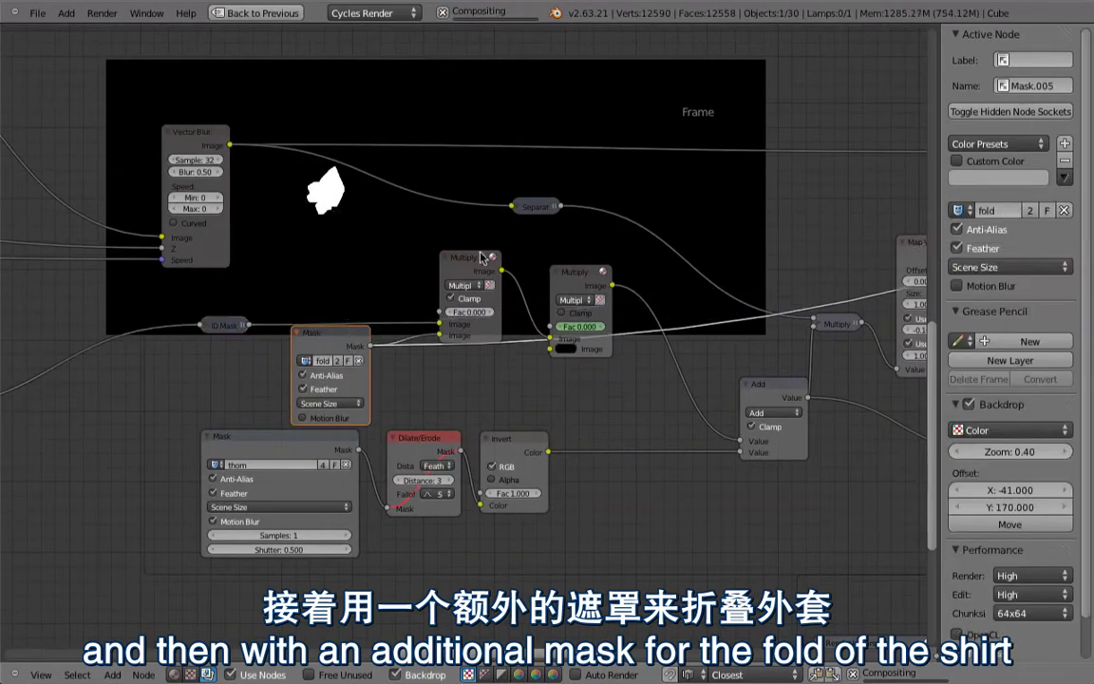
- Preview the two successive Multiply nodes that combine the ID mask with the fold mask and black
click(482, 257)
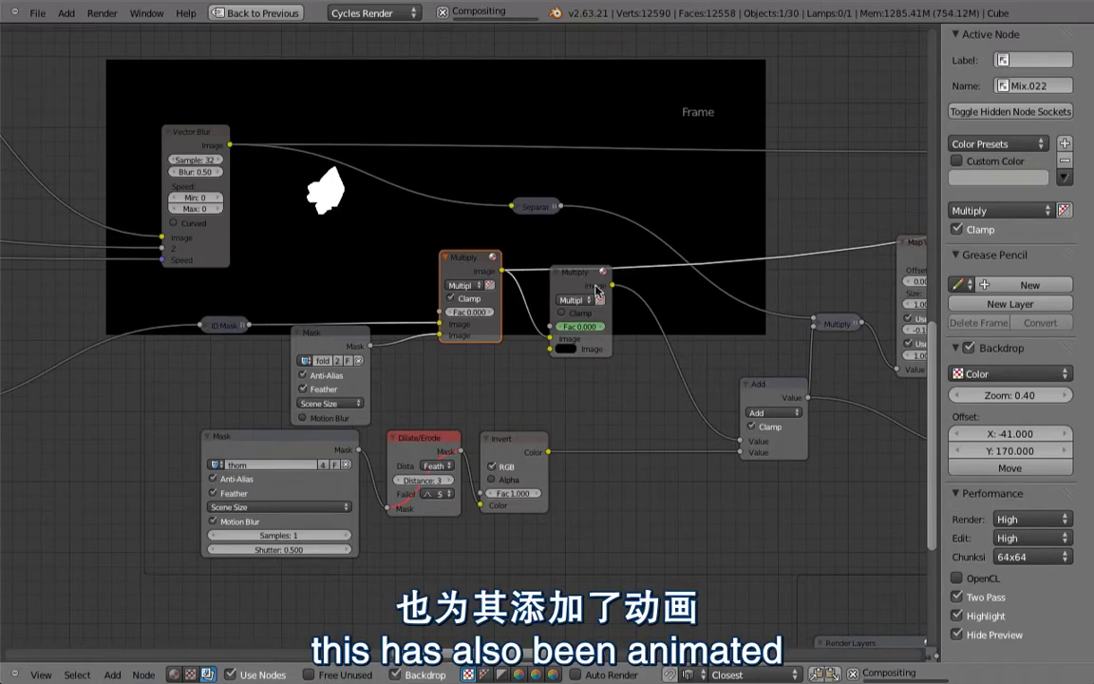
middle_drag(585, 294, 519, 235)
ctrl+shift+click(525, 213)
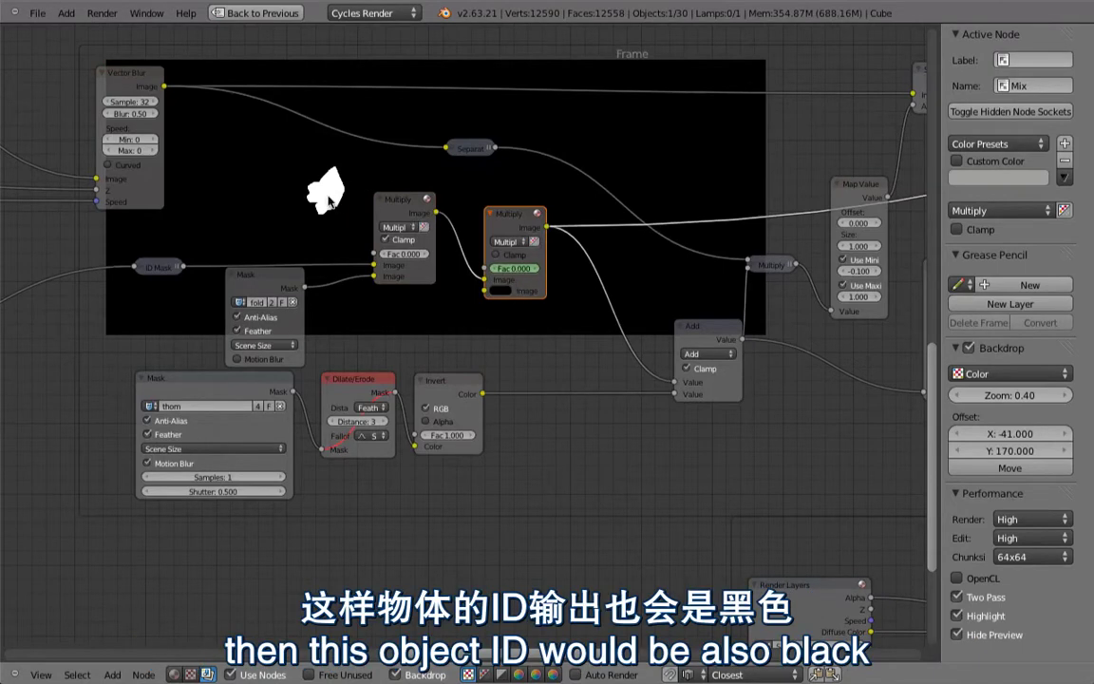
- Preview the Add node that merges the multiplied finger mask with the inverted thom mask
ctrl+shift+click(701, 334)
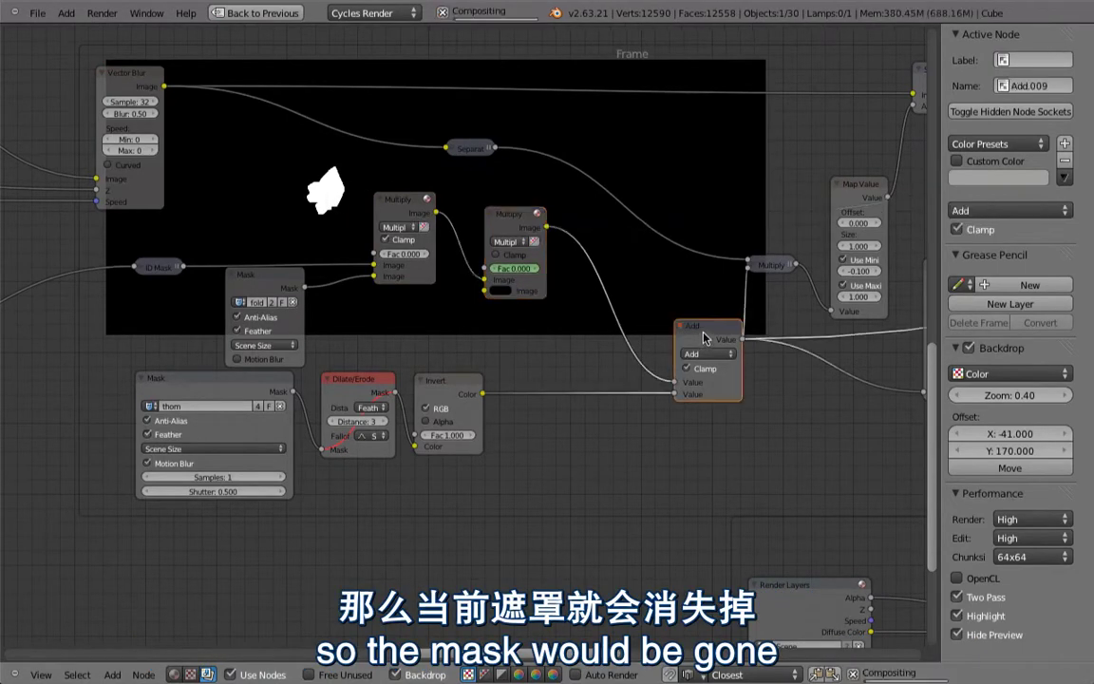
middle_drag(660, 359, 431, 397)
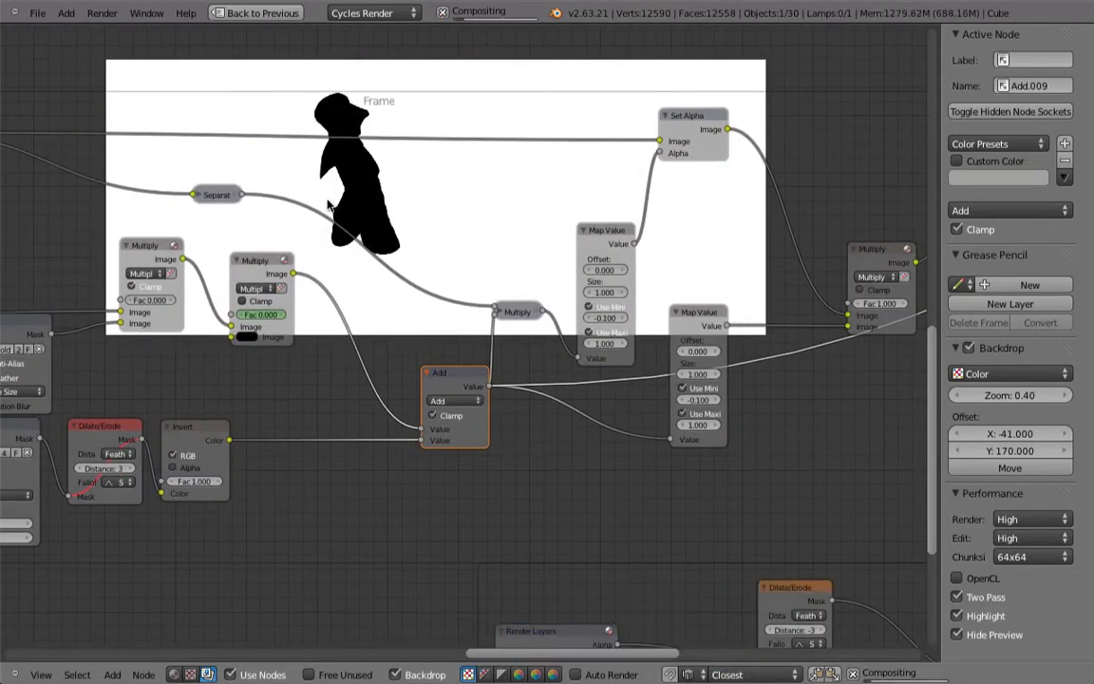
middle_drag(513, 276, 382, 328)
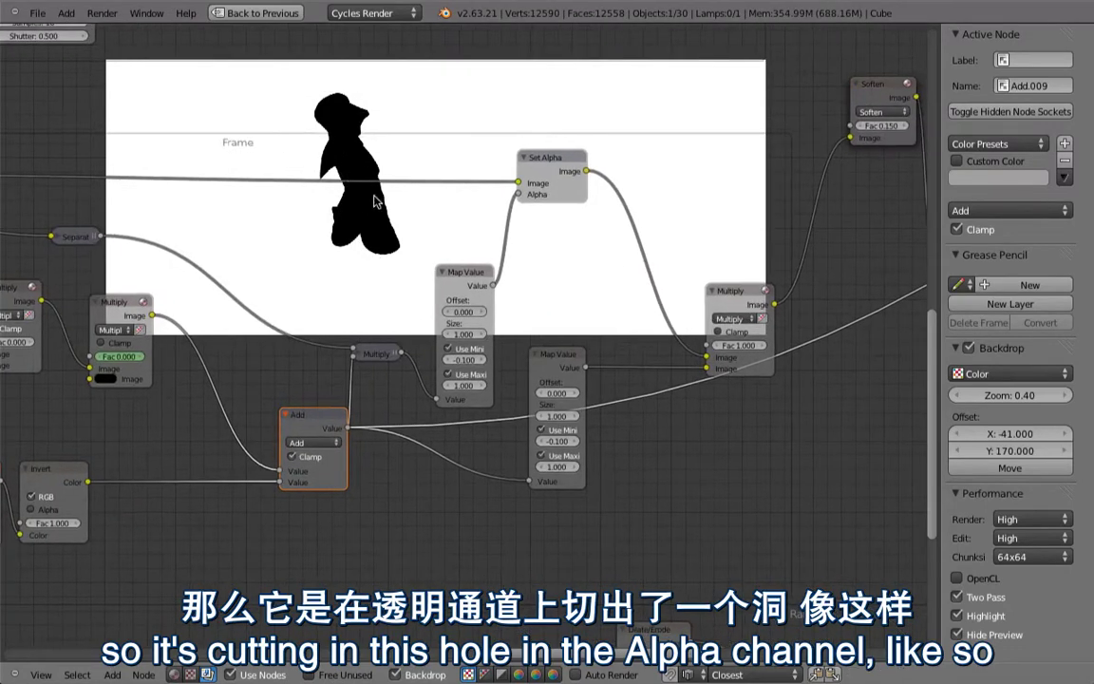
- Preview the robot layer's Set Alpha node and the Alpha Over node that places the robot over the footage
click(541, 166)
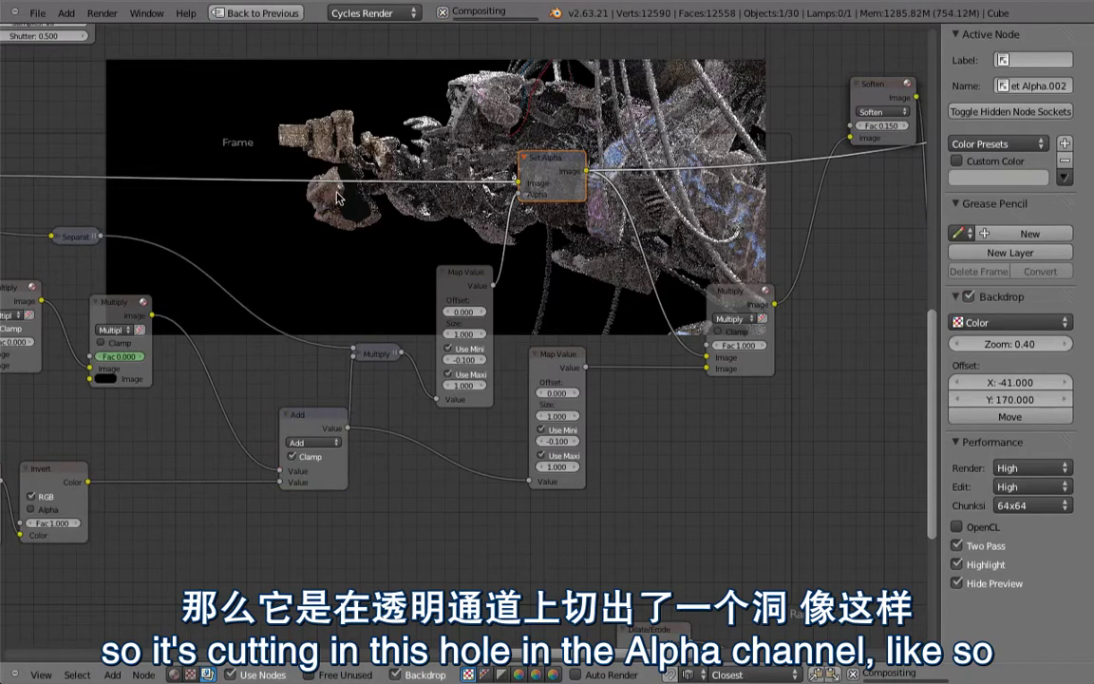
middle_drag(568, 177, 364, 361)
scroll(487, 345, down, 6)
click(589, 242)
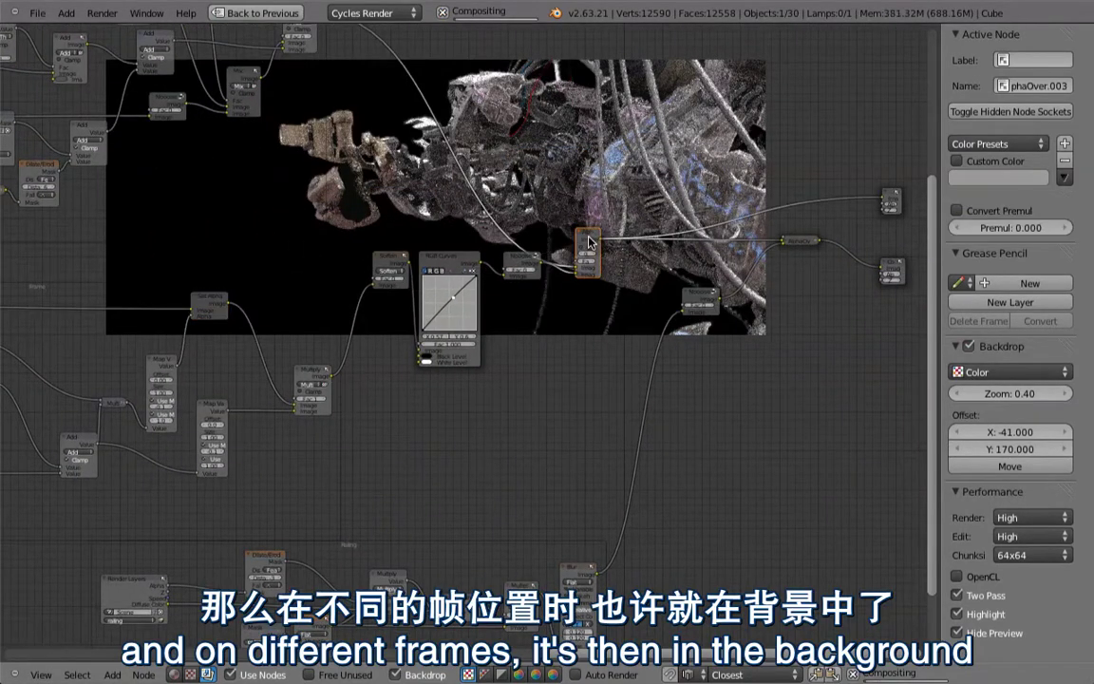
drag(589, 242, 585, 233)
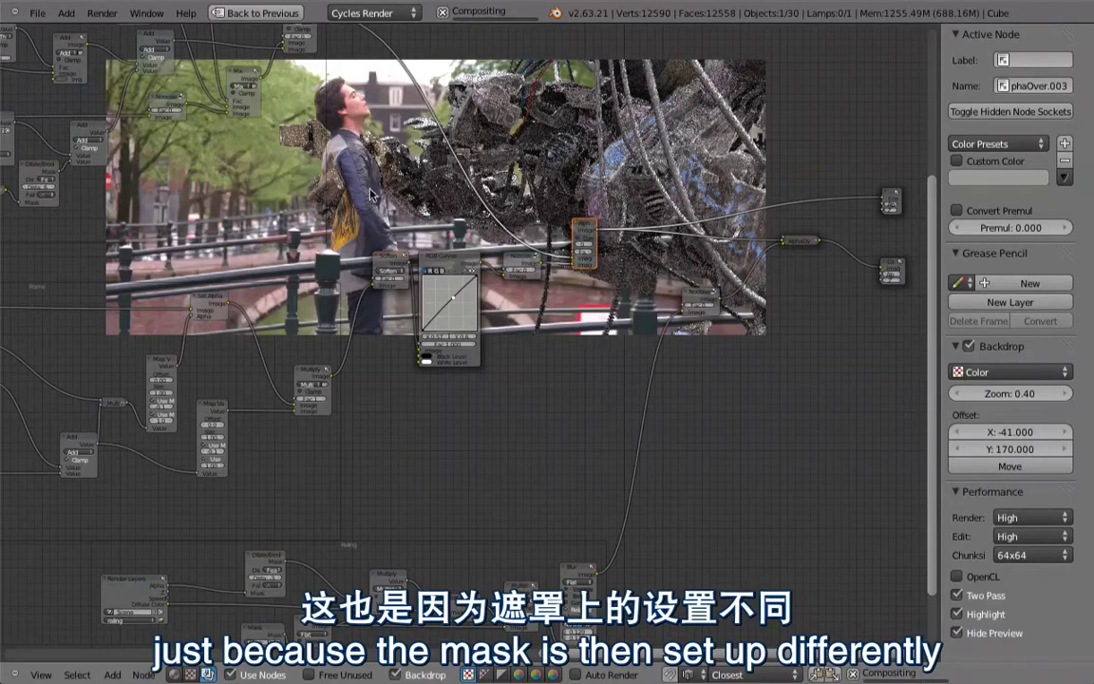
- Preview the final Alpha Over node that puts the railing on top of the composite
middle_drag(371, 194, 318, 166)
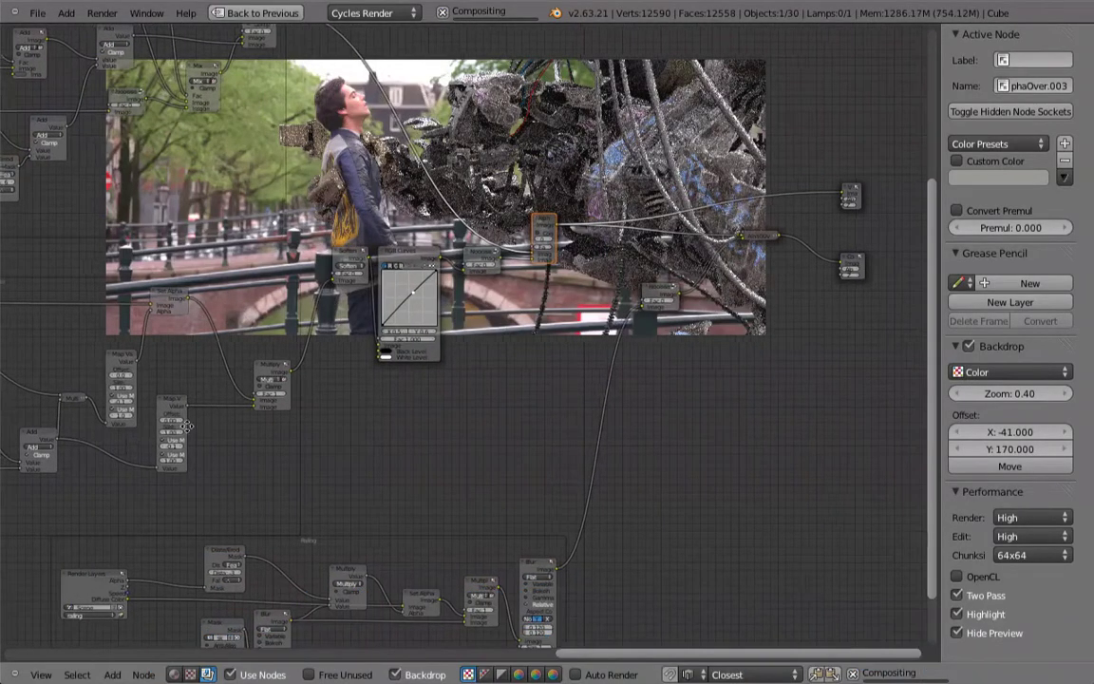
middle_drag(187, 426, 315, 390)
click(124, 350)
middle_drag(481, 367, 386, 342)
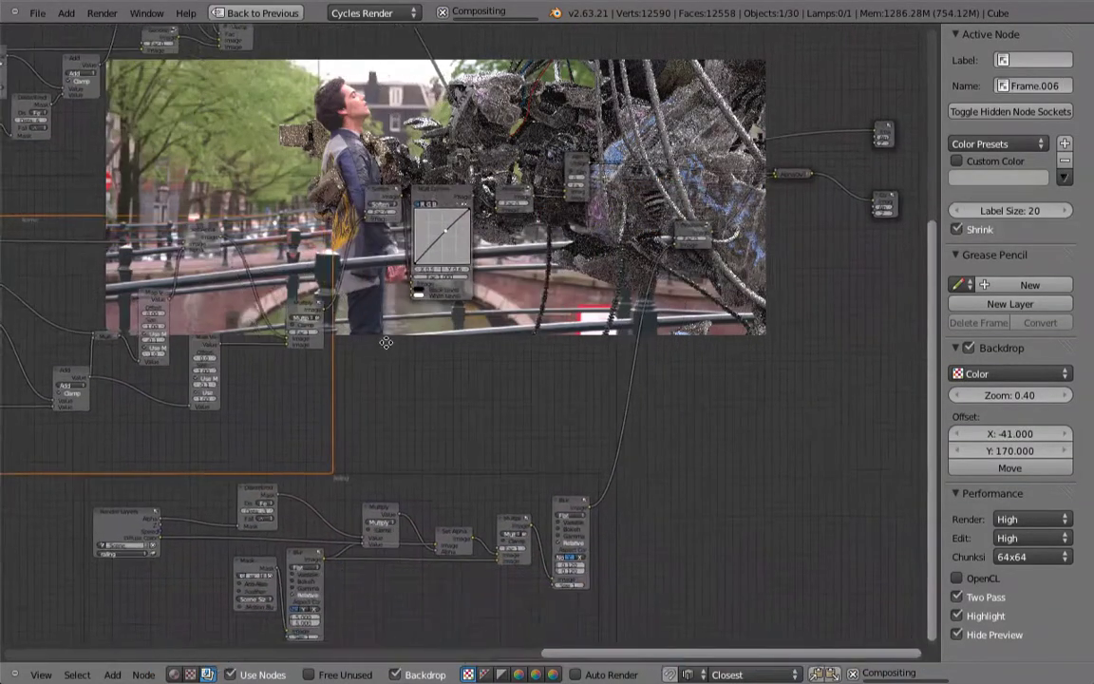
middle_drag(504, 251, 410, 245)
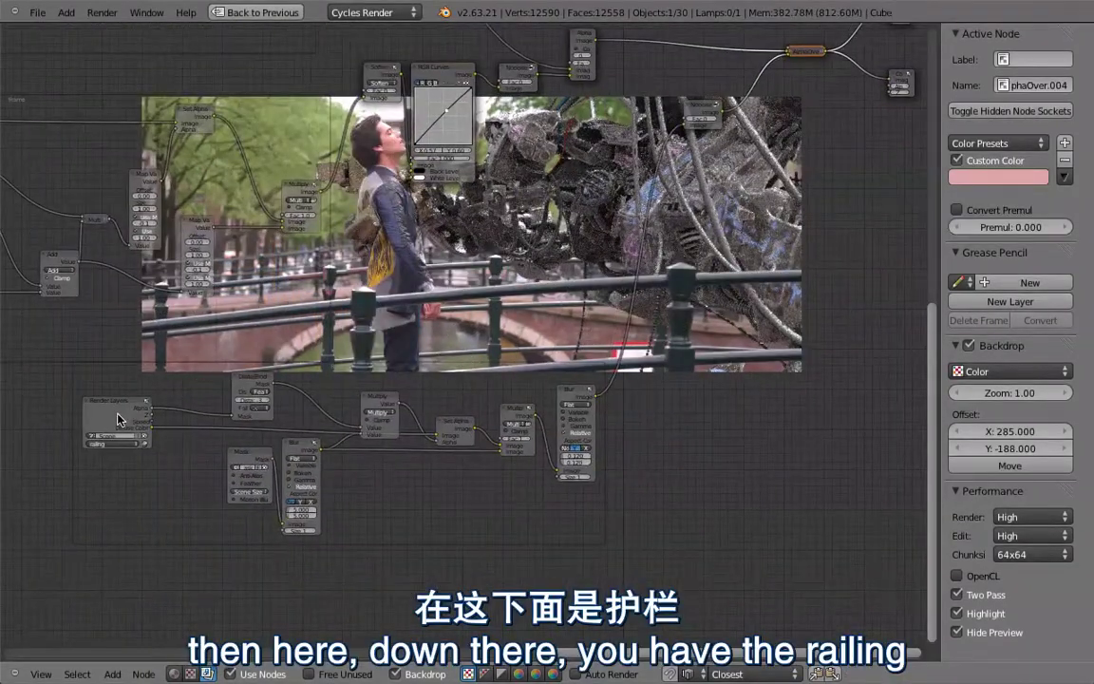
- Preview the railing render layer's alpha and enlarge the backdrop image to inspect its edges
ctrl+shift+click(118, 418)
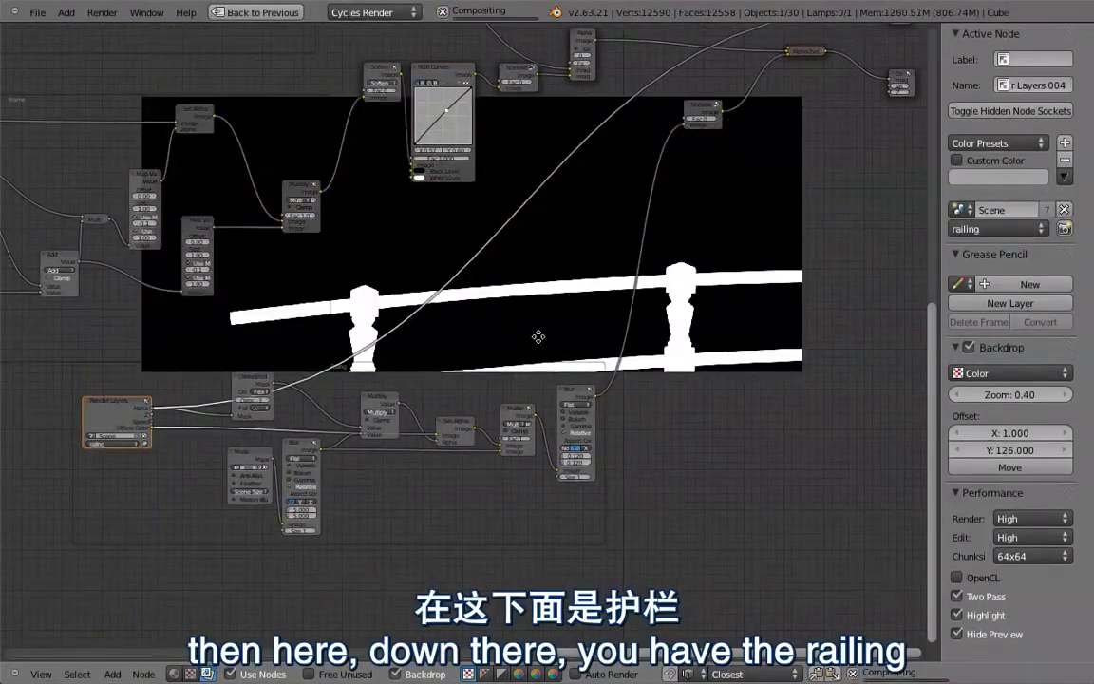
middle_drag(538, 337, 519, 297)
key(alt+v)
key(alt+v)
key(alt+v)
key(alt+v)
key(alt+v)
key(alt+v)
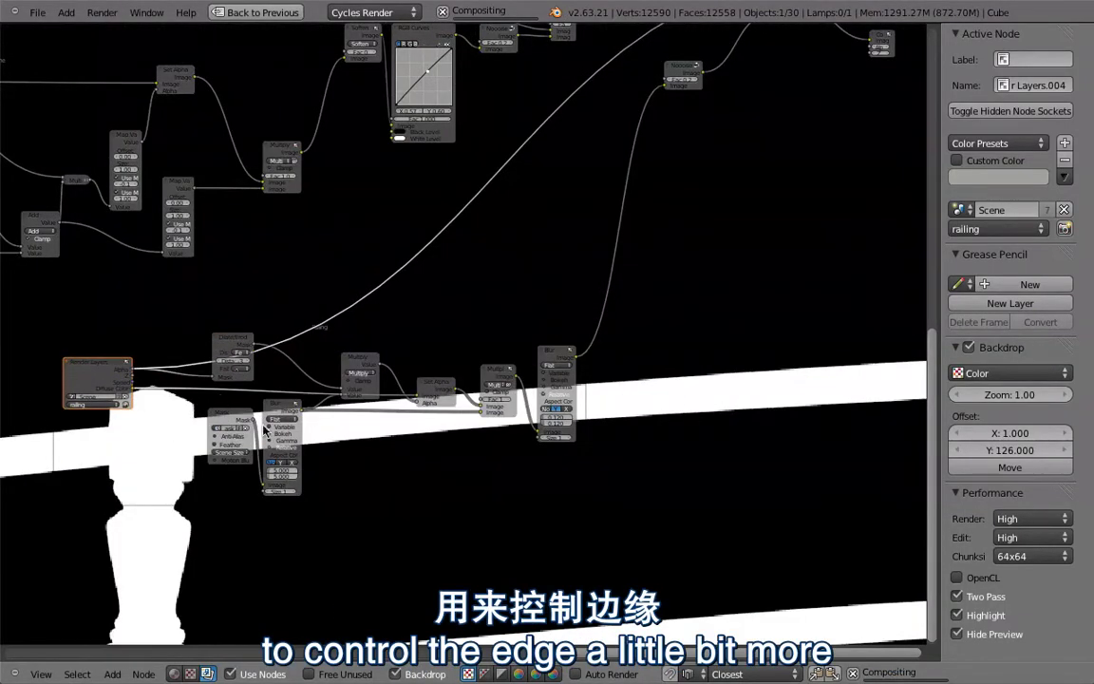
scroll(283, 366, up, 2)
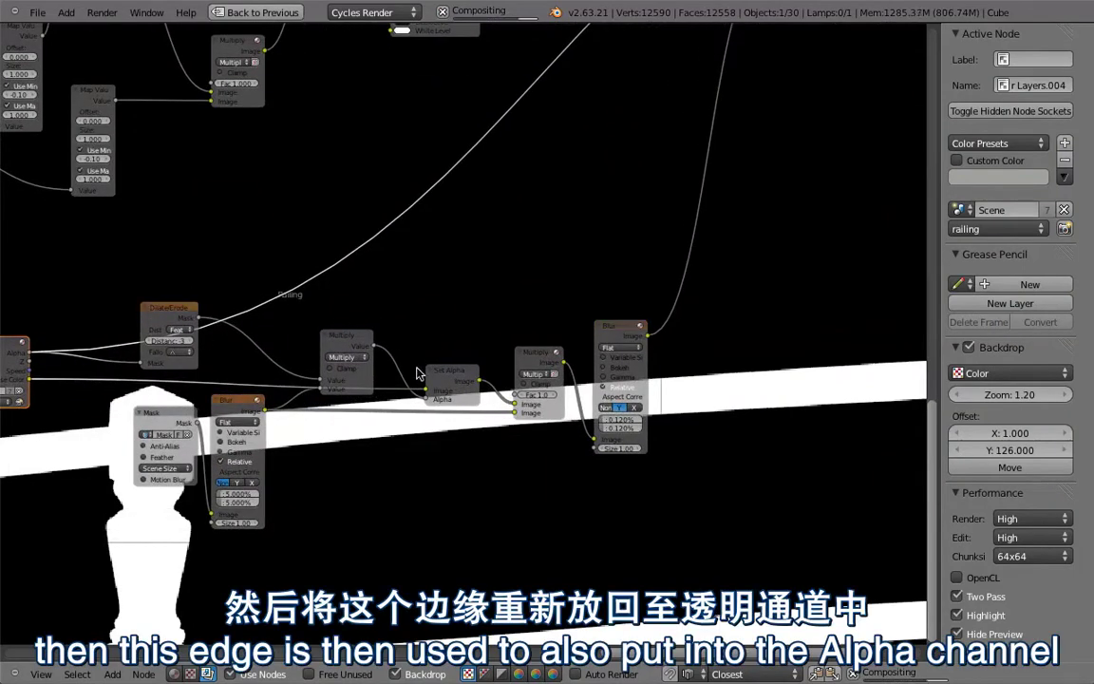
- Preview the railing's Set Alpha node and turn off Two Pass in the compositor performance settings
ctrl+shift+click(439, 376)
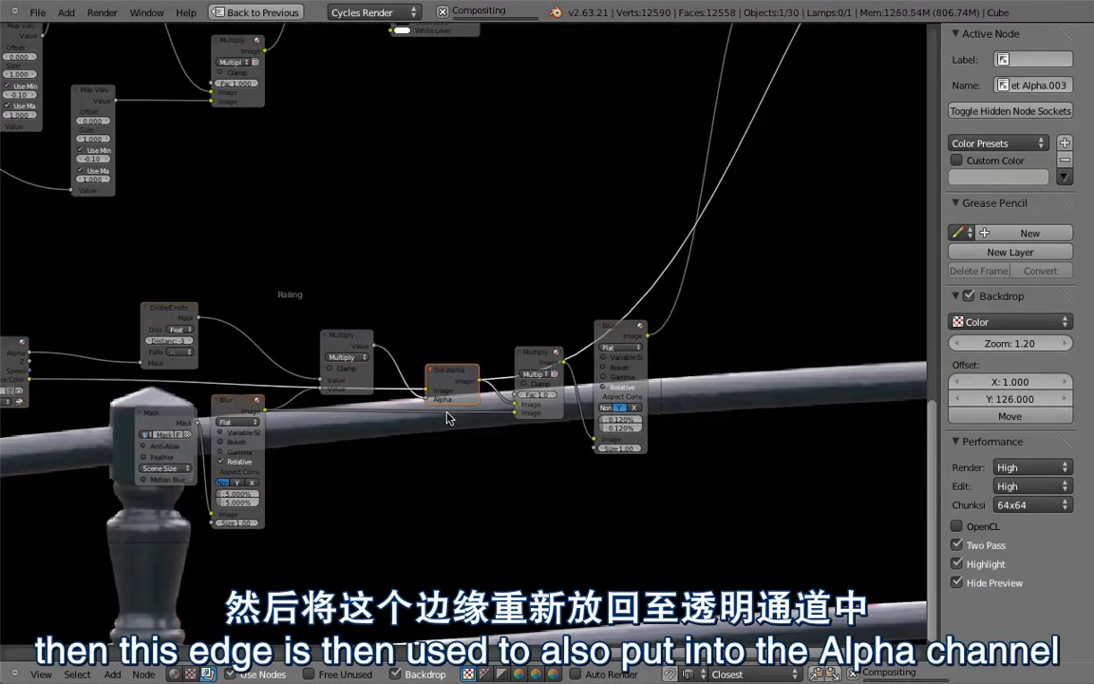
alt+middle_drag(312, 482, 581, 397)
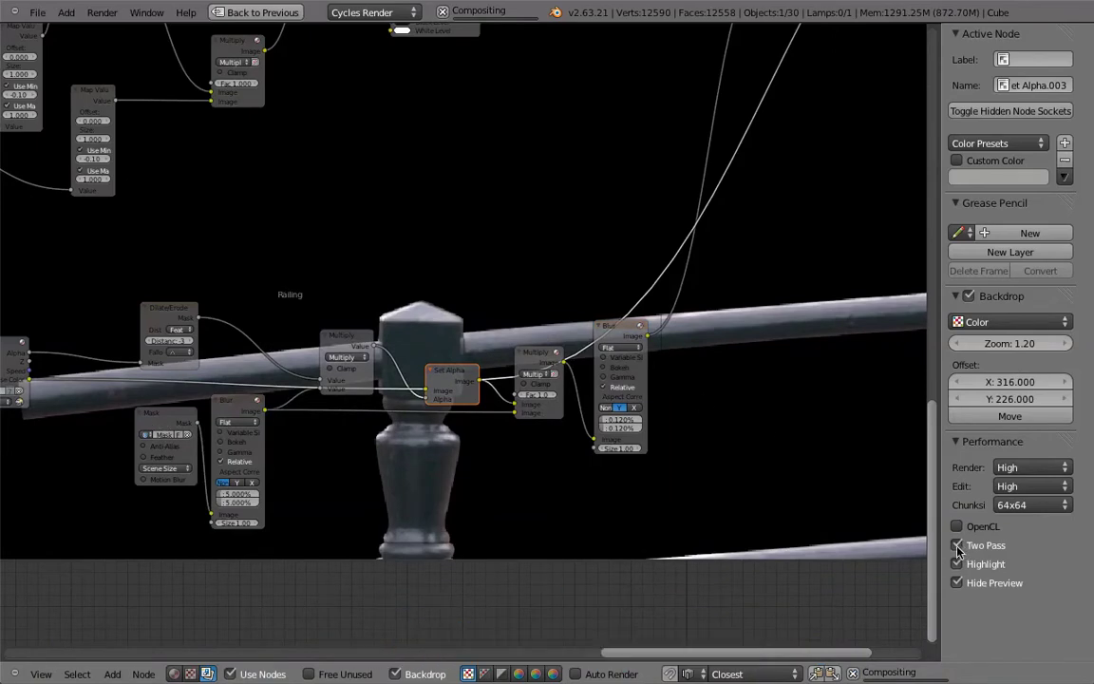
click(960, 545)
- Preview the railing frame's Mask node and the Blur node that softens it
middle_drag(432, 505, 609, 489)
ctrl+shift+click(317, 405)
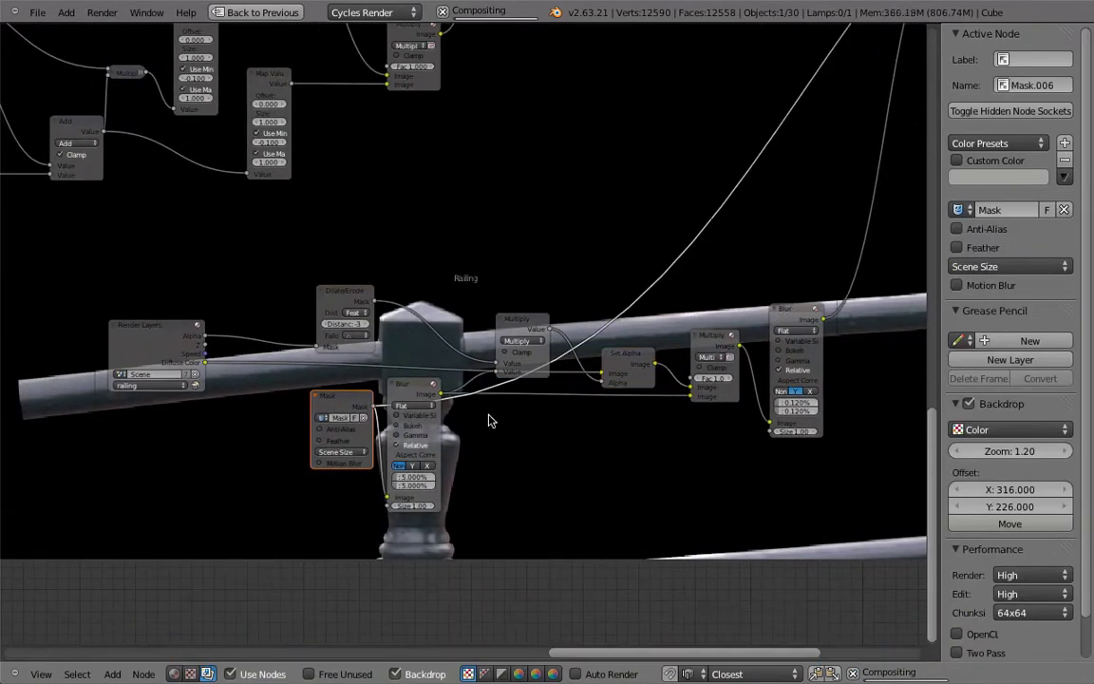
middle_drag(512, 435, 590, 405)
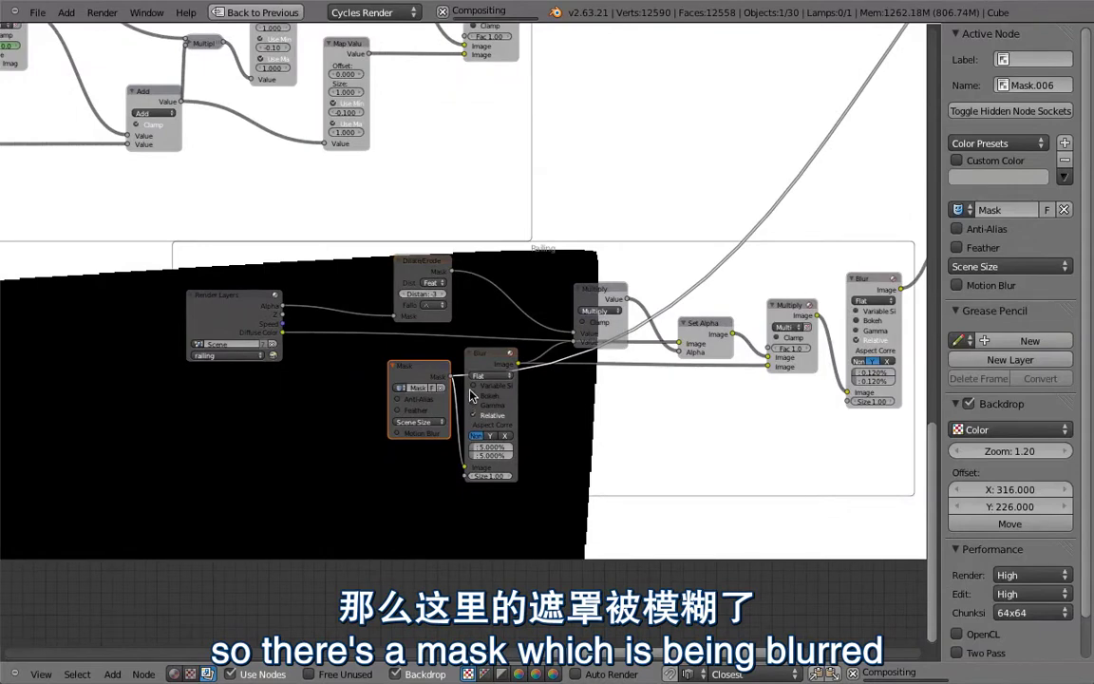
click(475, 379)
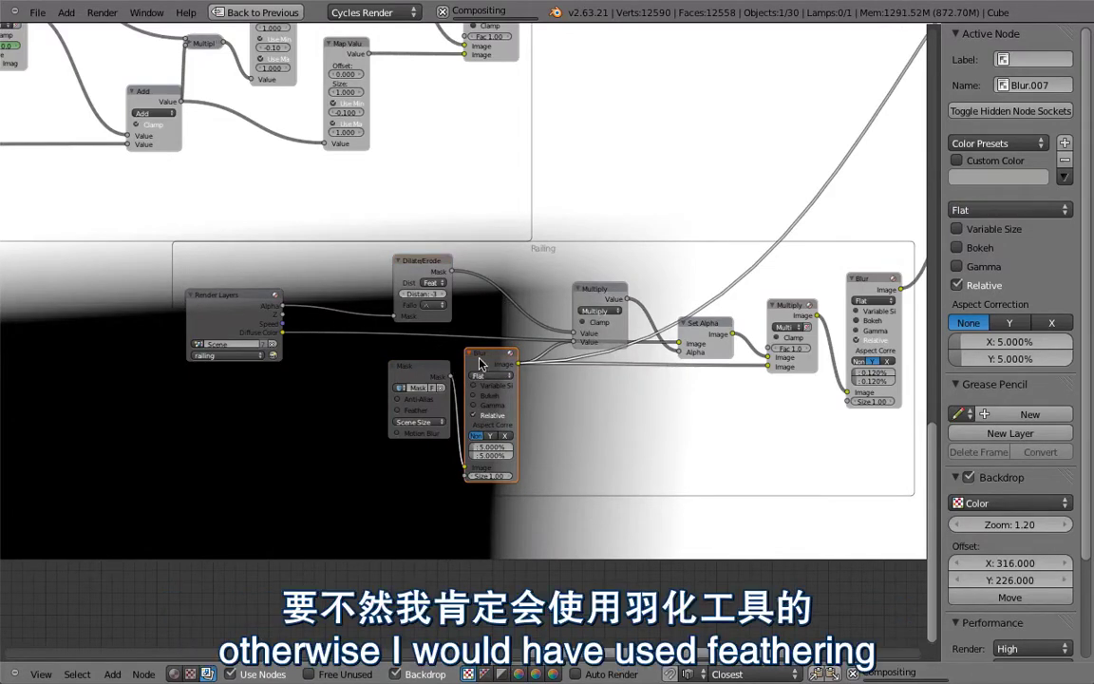
- Preview the railing's alpha Multiply node and the image Multiply node after Set Alpha to inspect the railing's fade-in
ctrl+shift+click(594, 302)
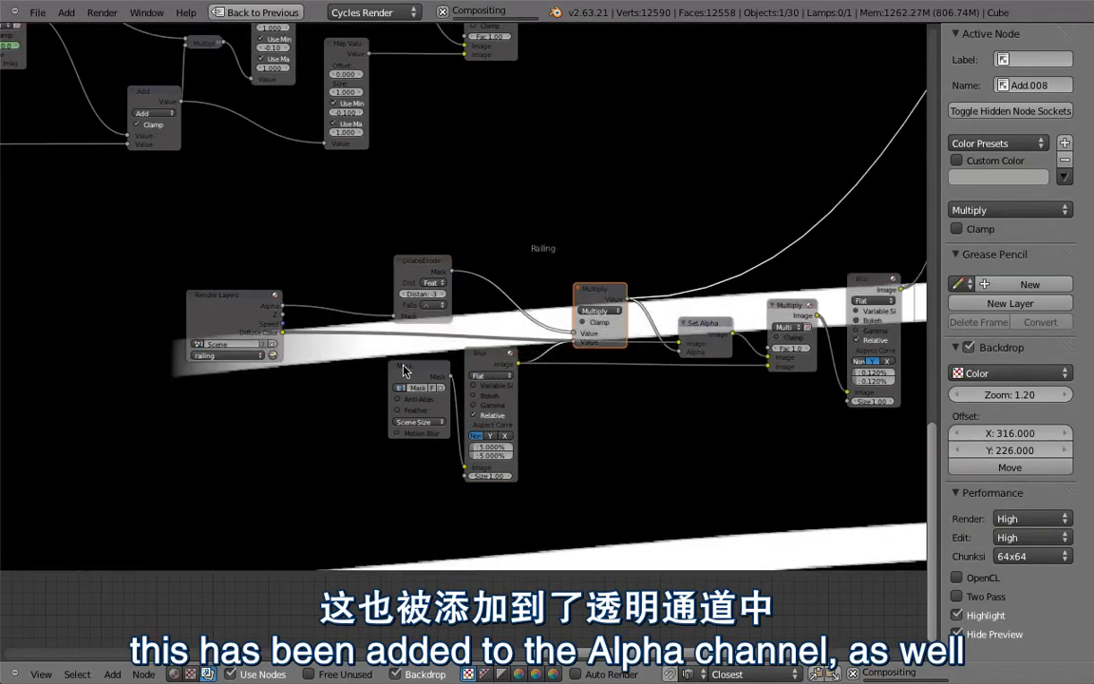
middle_drag(631, 411, 414, 428)
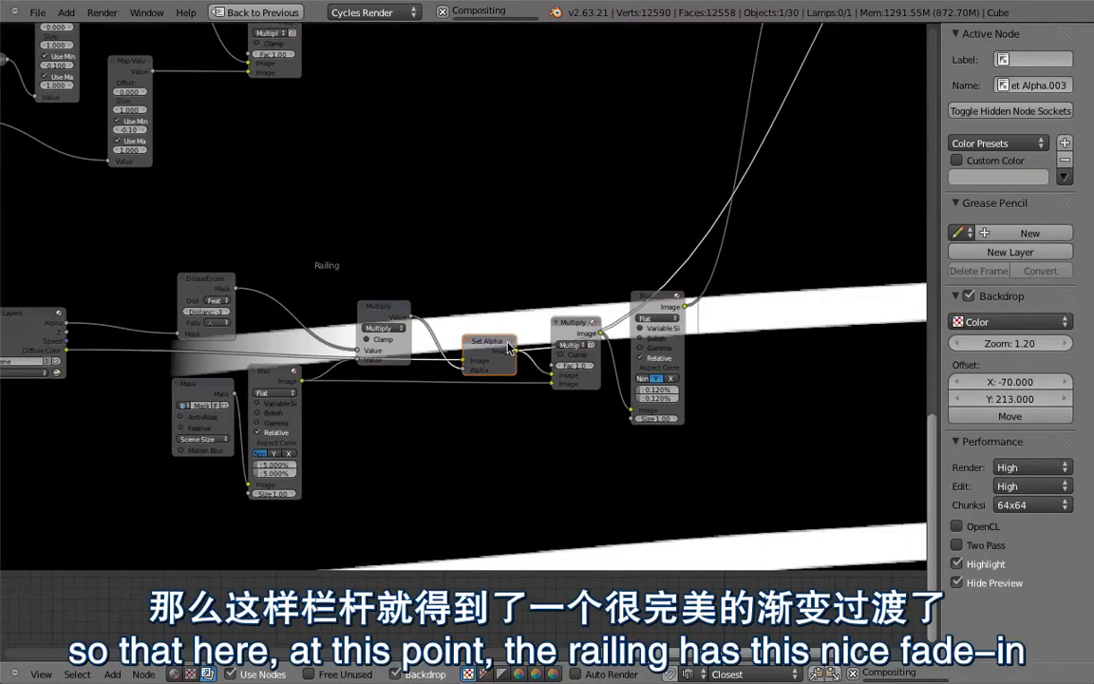
ctrl+shift+click(57, 375)
ctrl+shift+click(575, 333)
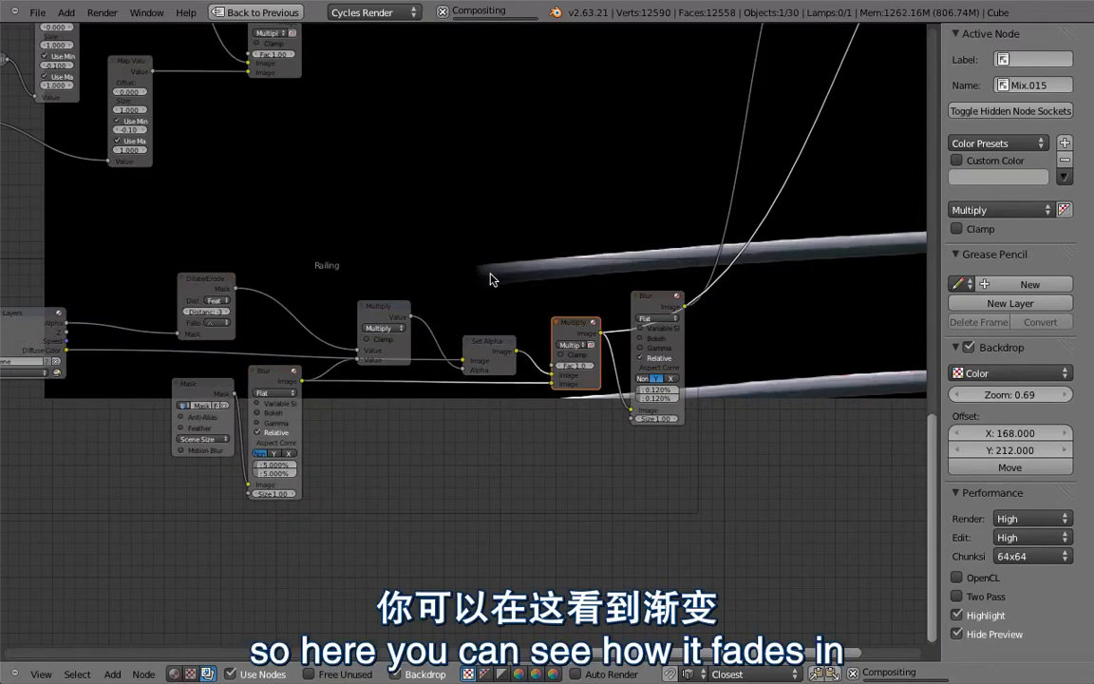
- Preview the Blur node that follows the railing's image Multiply node, shifting the backdrop to show more of the railing
alt+middle_drag(490, 276, 422, 290)
middle_drag(595, 275, 368, 399)
ctrl+shift+click(418, 416)
- Preview the railing's noise node and the final Alpha Over node, and enlarge the backdrop around the man and robot hand
middle_drag(485, 192, 405, 418)
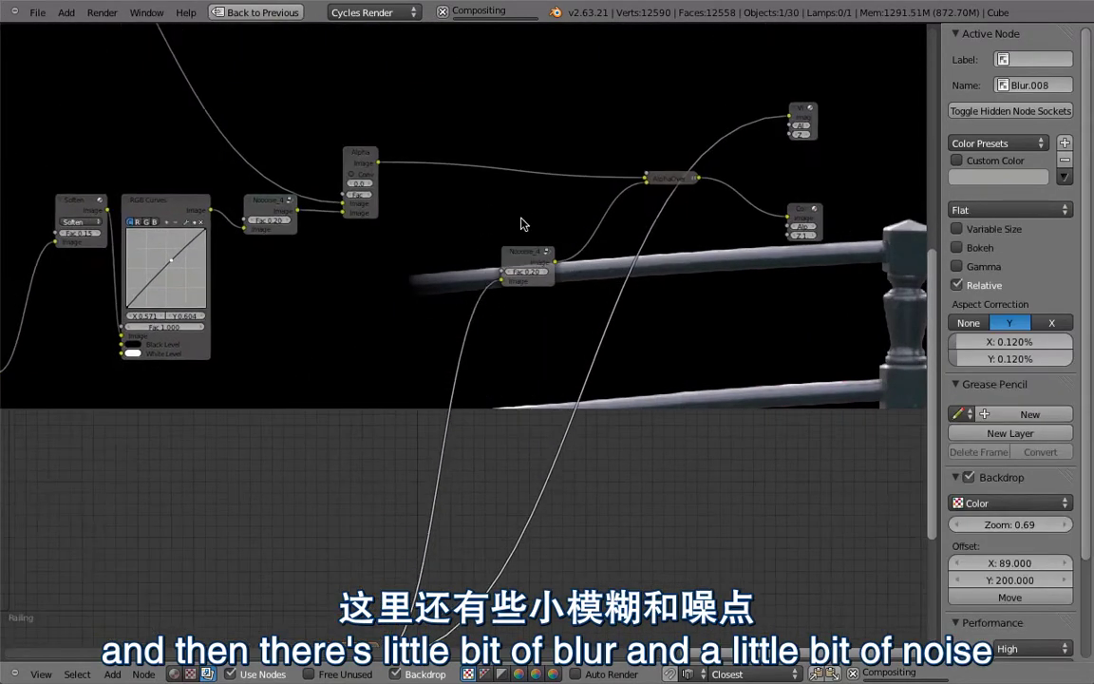
click(522, 252)
click(682, 176)
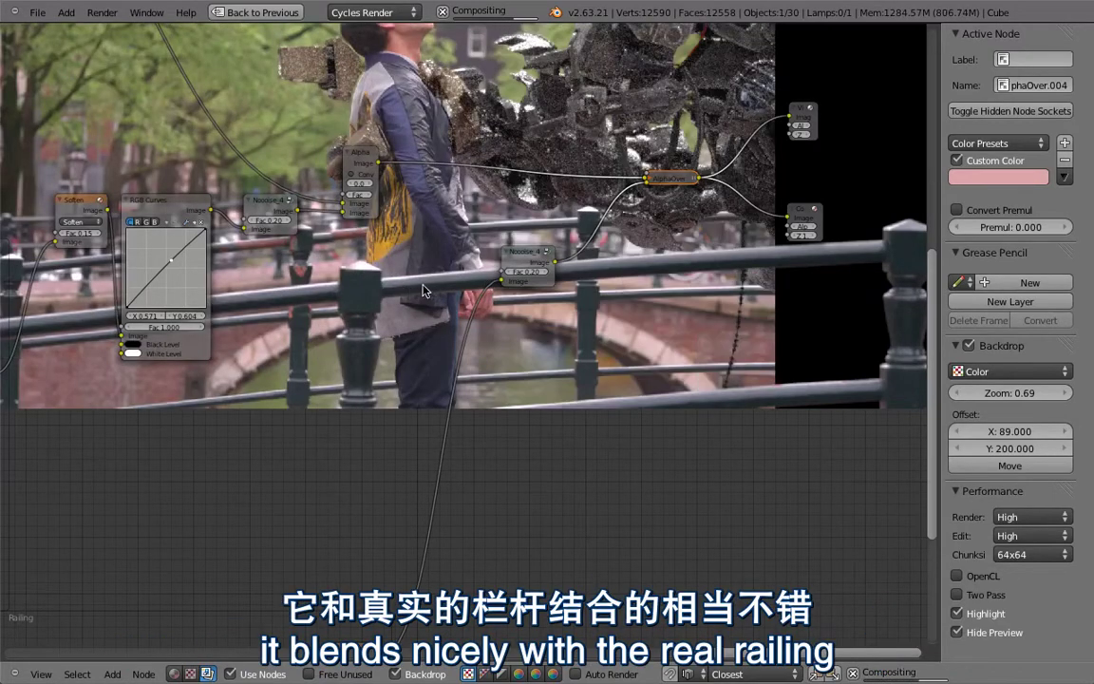
alt+middle_drag(676, 325, 489, 330)
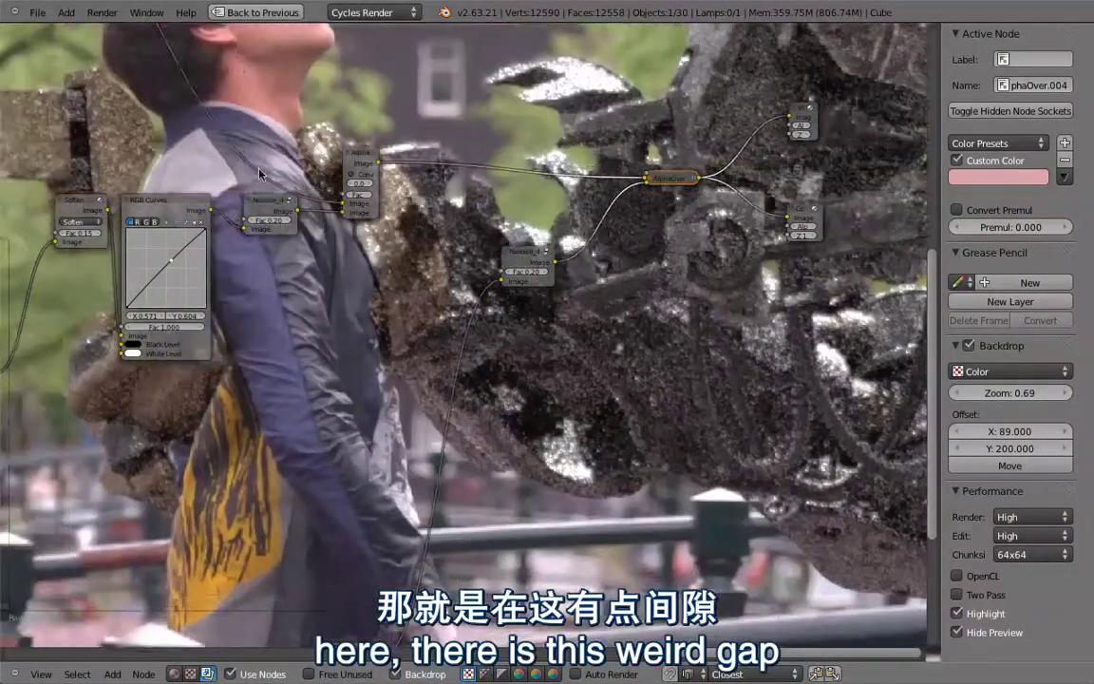
alt+middle_drag(259, 169, 315, 186)
middle_drag(264, 276, 181, 464)
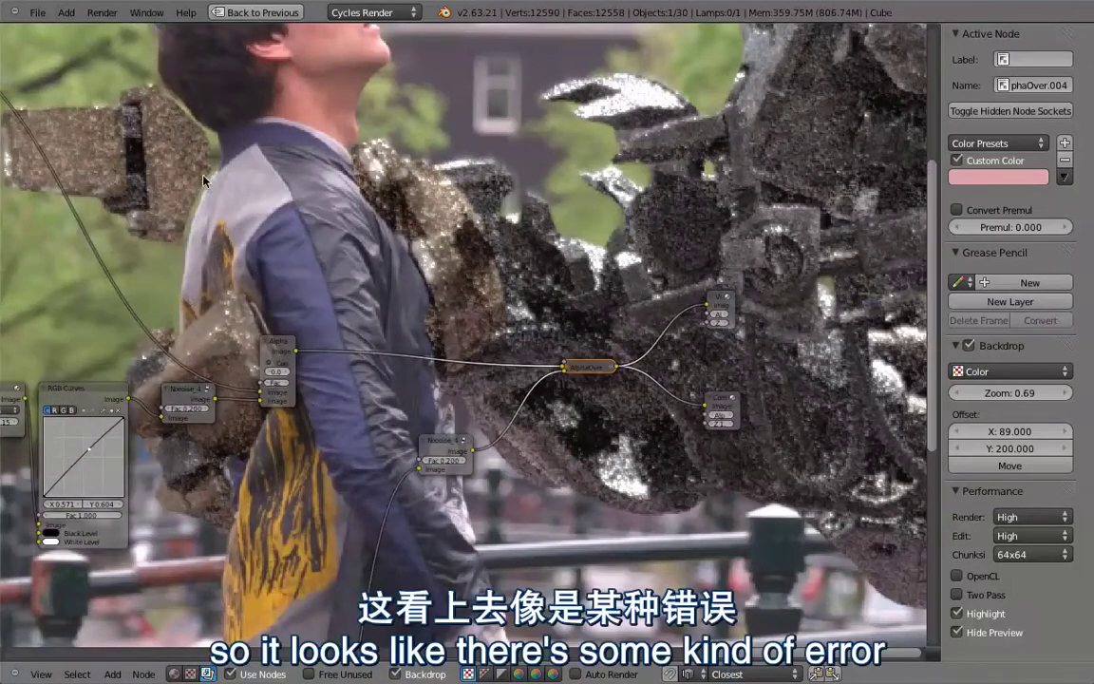
- Set the current frame to 2345 to check the composite there
key(ctrl+Up)
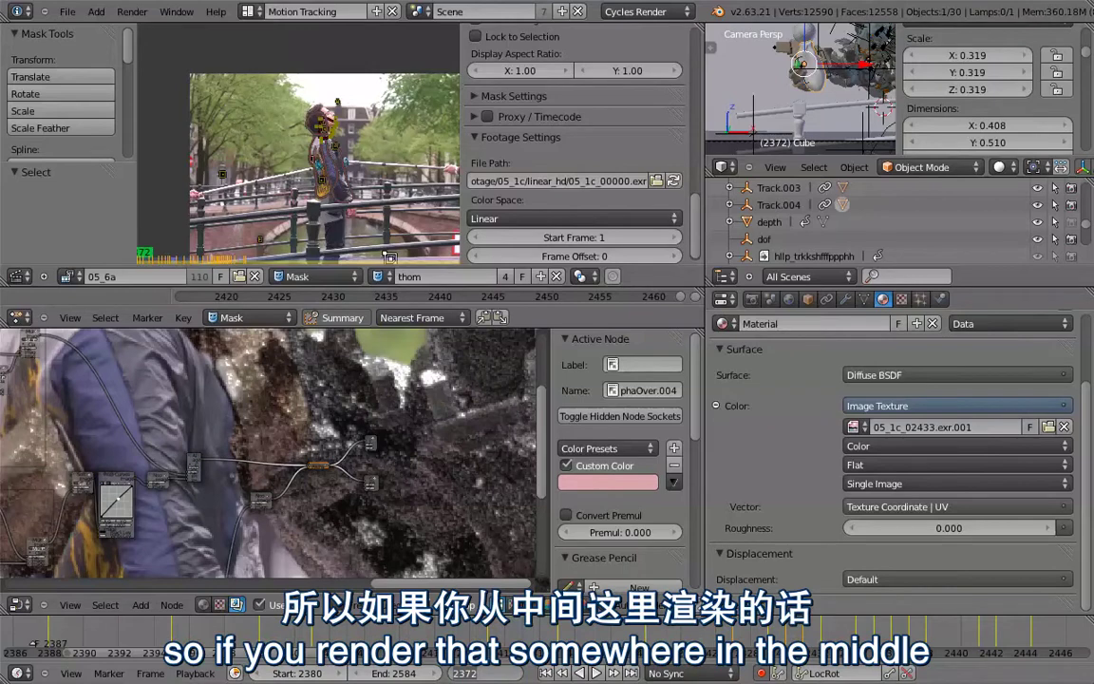
click(463, 672)
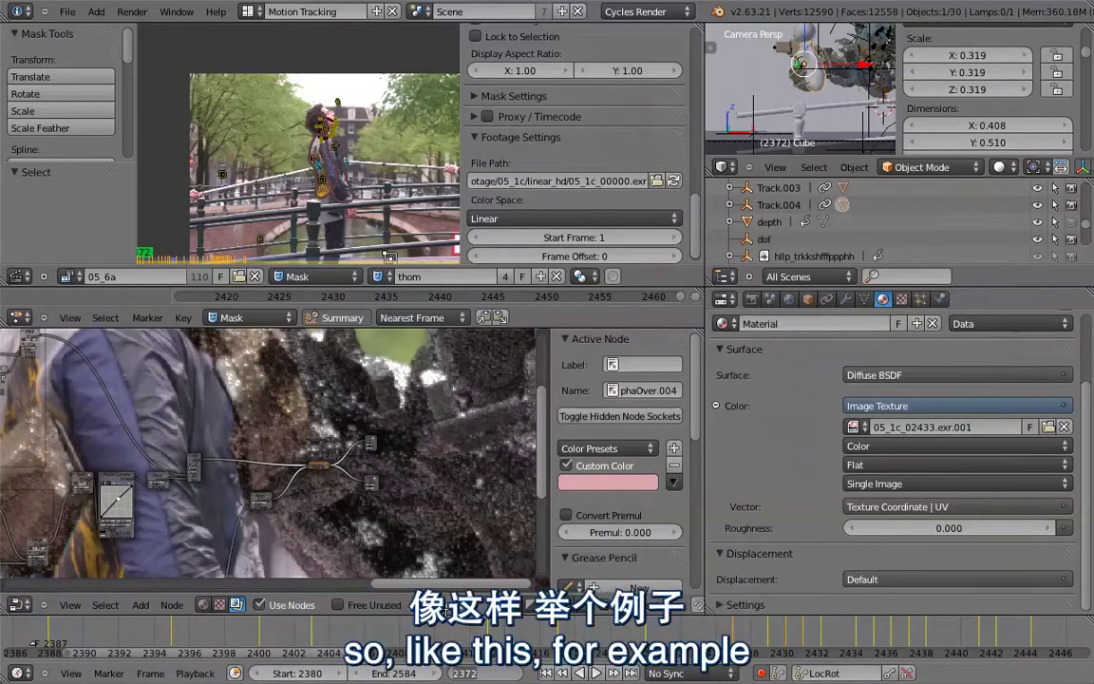
text(2345)
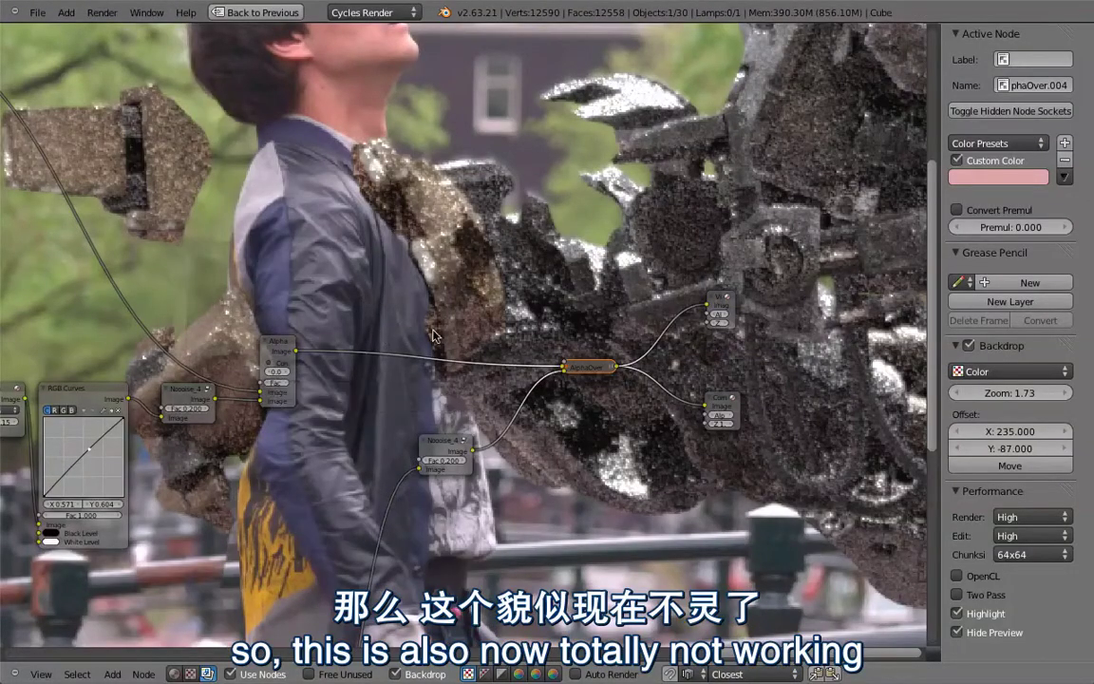
- Move to frame 2429, render it and view the render result in a maximized image editor
key(ctrl+Up)
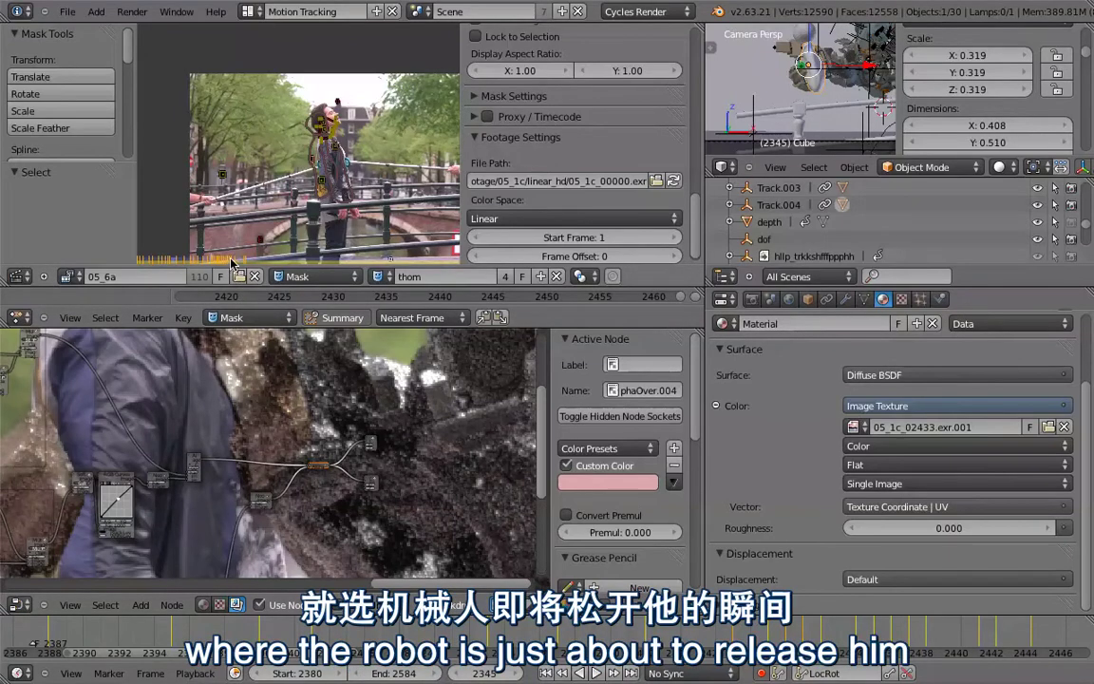
click(231, 262)
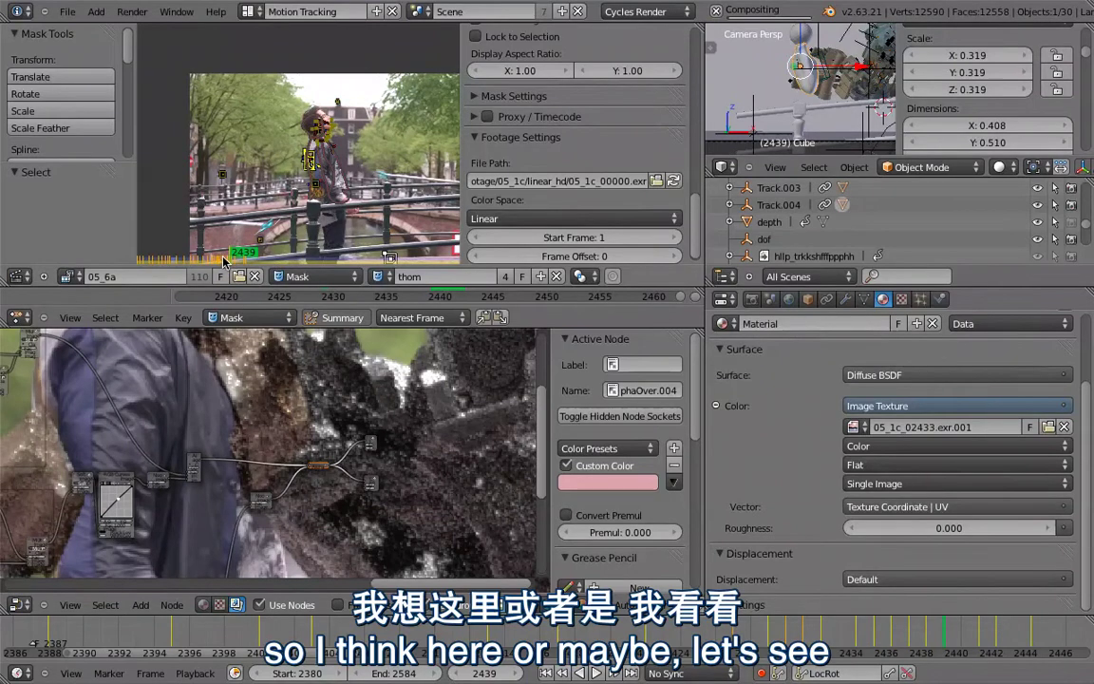
click(216, 263)
key(Right)
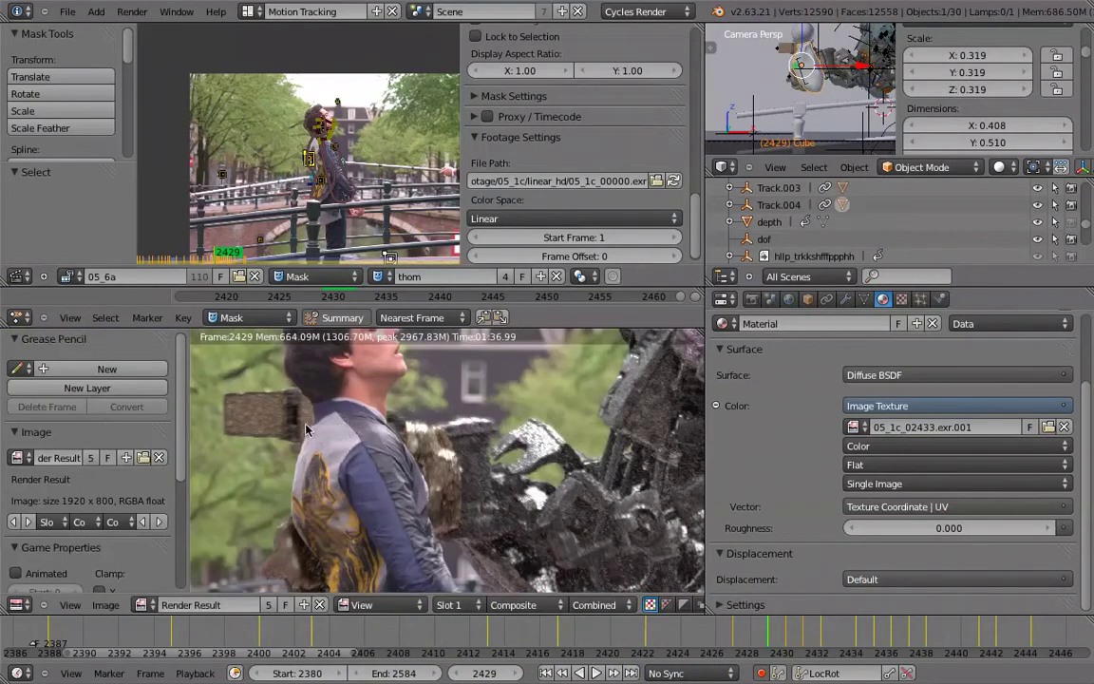
key(ctrl+Up)
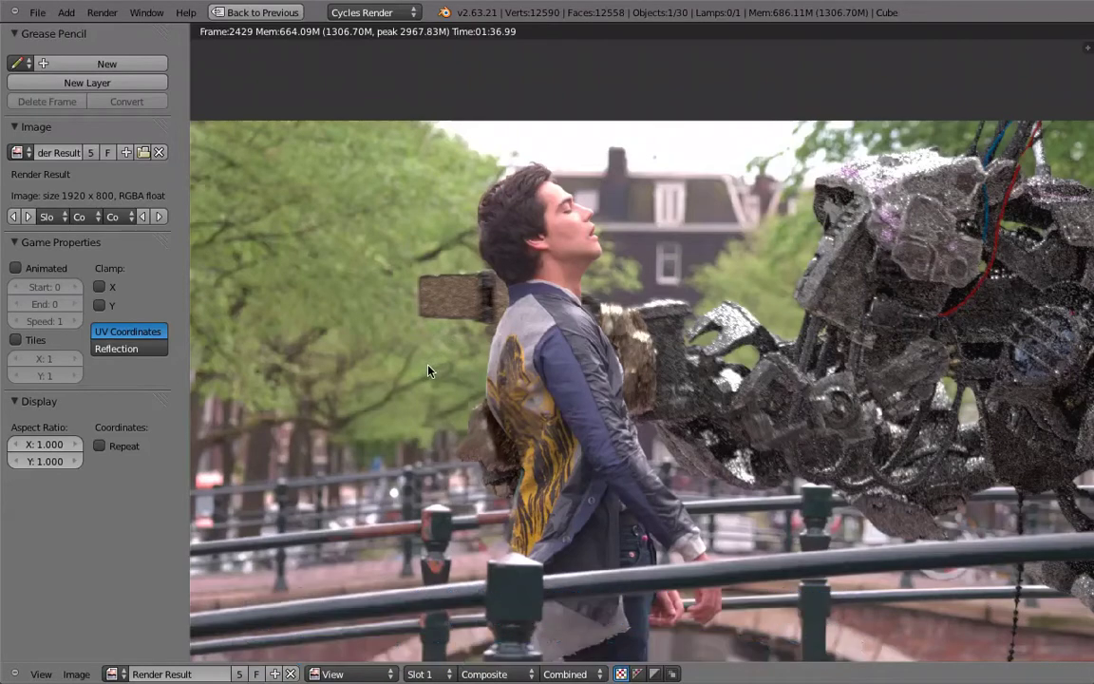
- Select the background clean plate plane 05_1c_02454.exr in the maximized 3D view and examine its placement behind the robot
key(Escape)
key(shift+space)
key(shift+space)
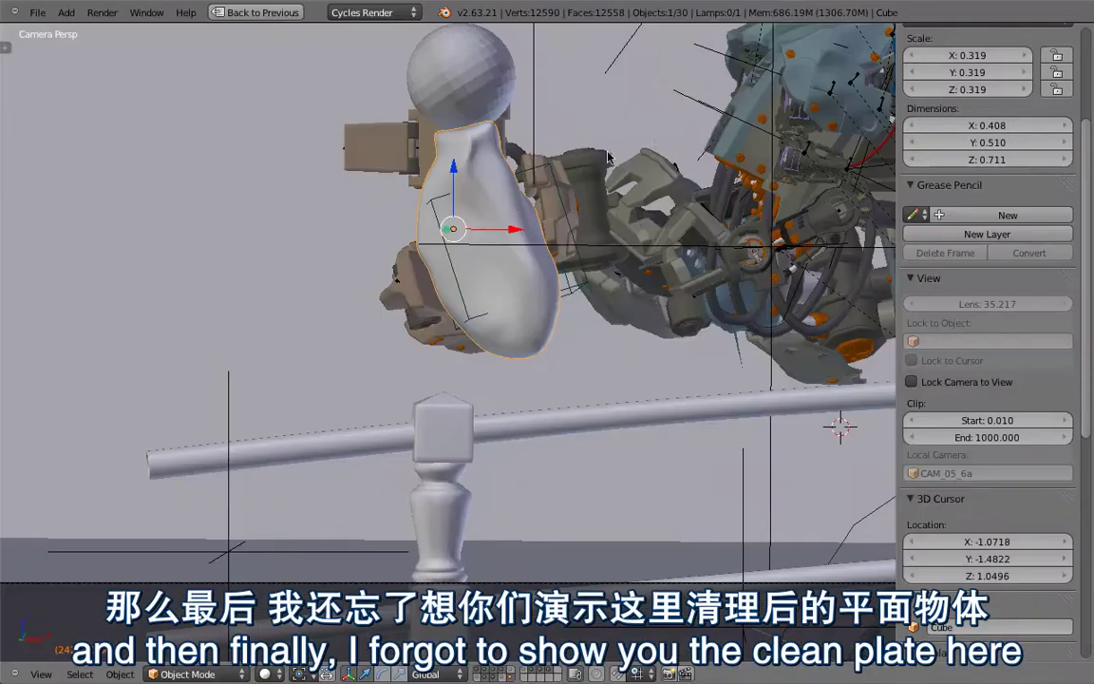
mouse_move(393, 206)
middle_down()
mouse_move(419, 244)
mouse_move(468, 143)
mouse_move(224, 204)
middle_up()
scroll(468, 143, down, 7)
right_click(226, 210)
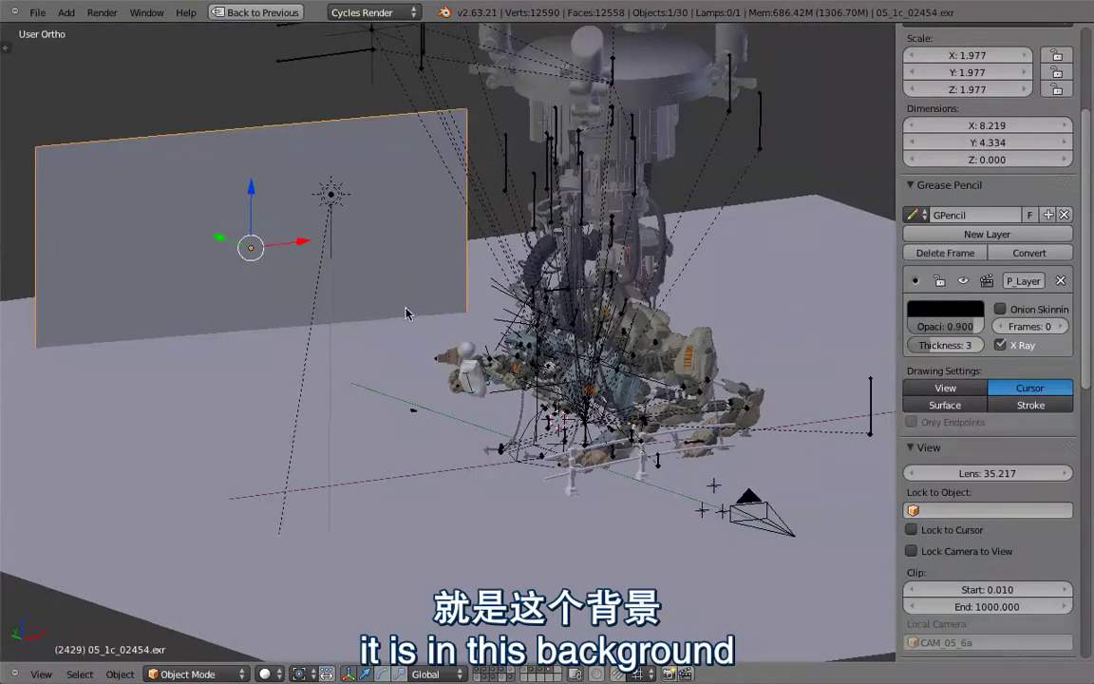
middle_drag(368, 282, 380, 277)
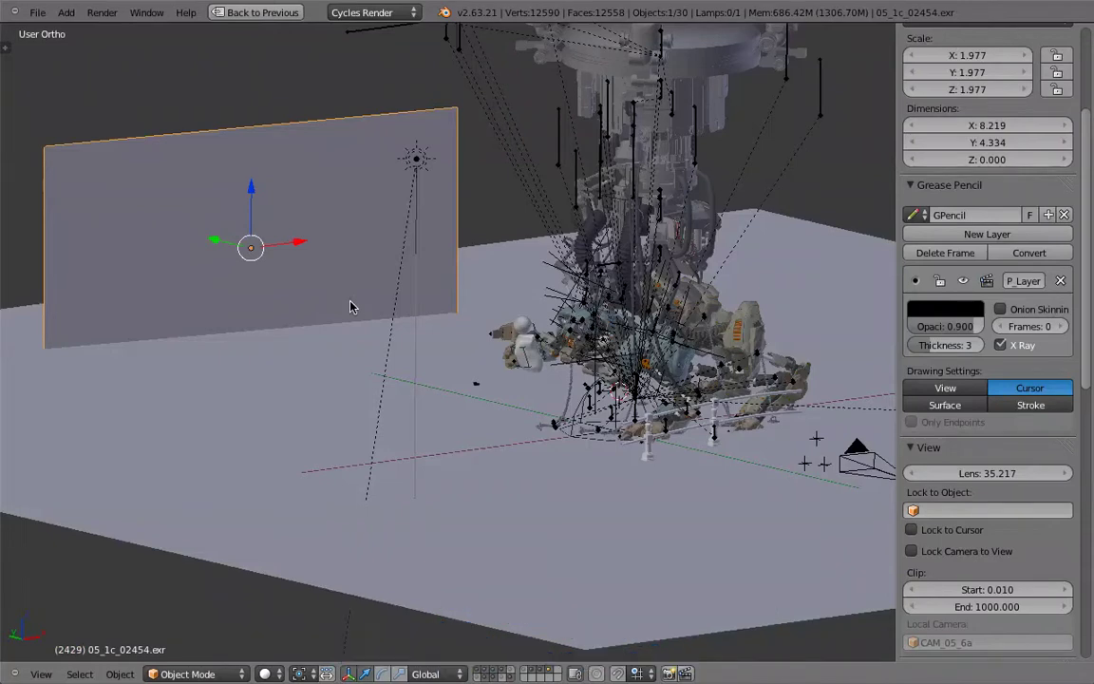
middle_drag(350, 305, 325, 264)
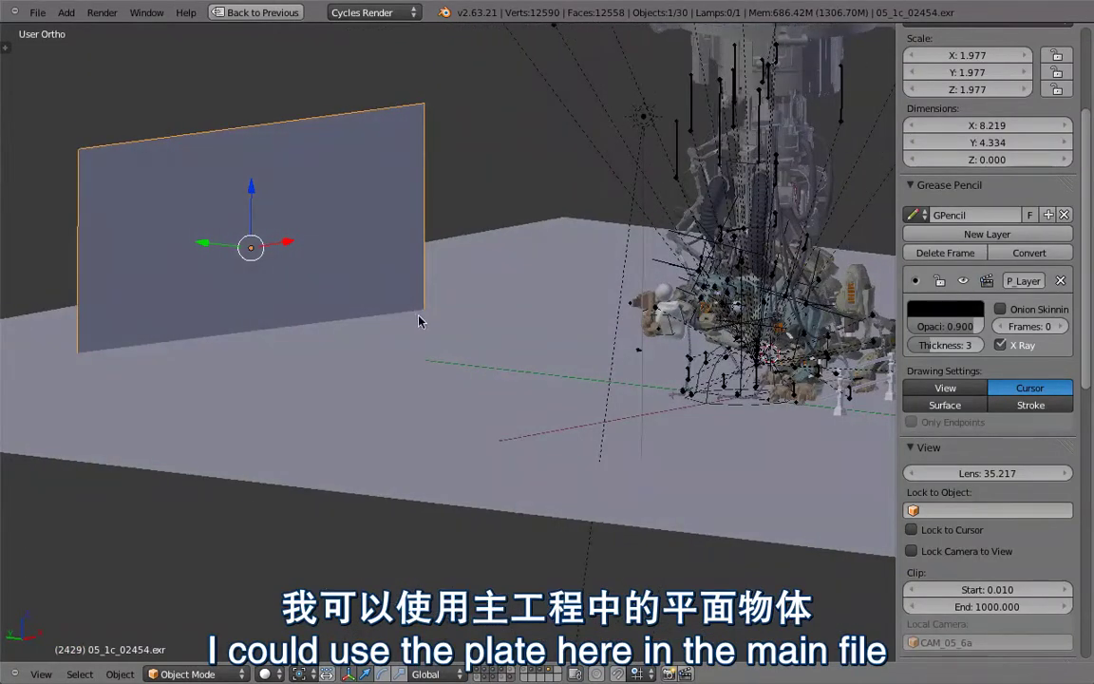
ctrl+middle_drag(419, 316, 395, 236)
- Check the list of scenes in the file and close it without switching
key(ctrl+Up)
click(418, 18)
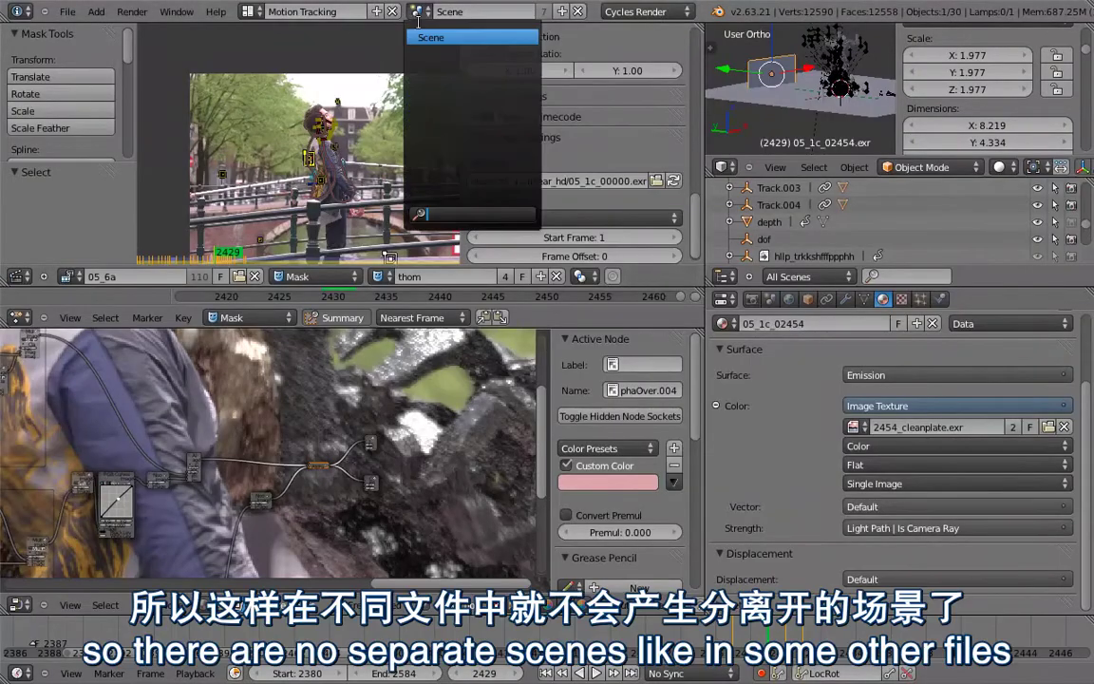
key(Escape)
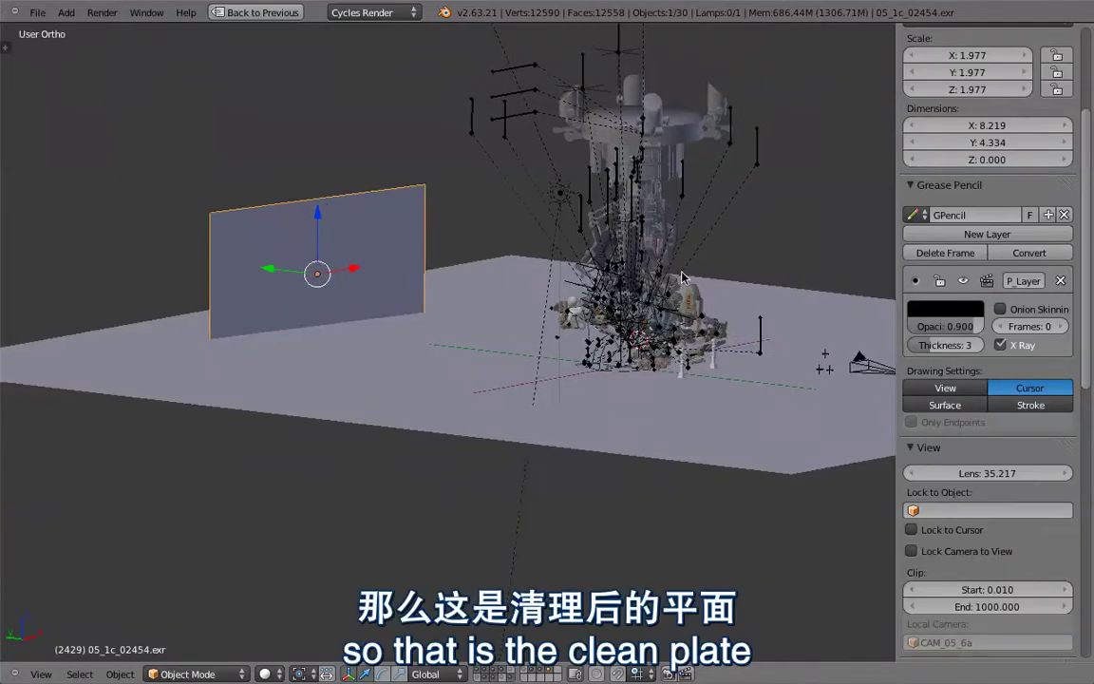
- Examine the clean plate plane relative to the camera, first from outside and then through the camera view
middle_drag(682, 278, 723, 363)
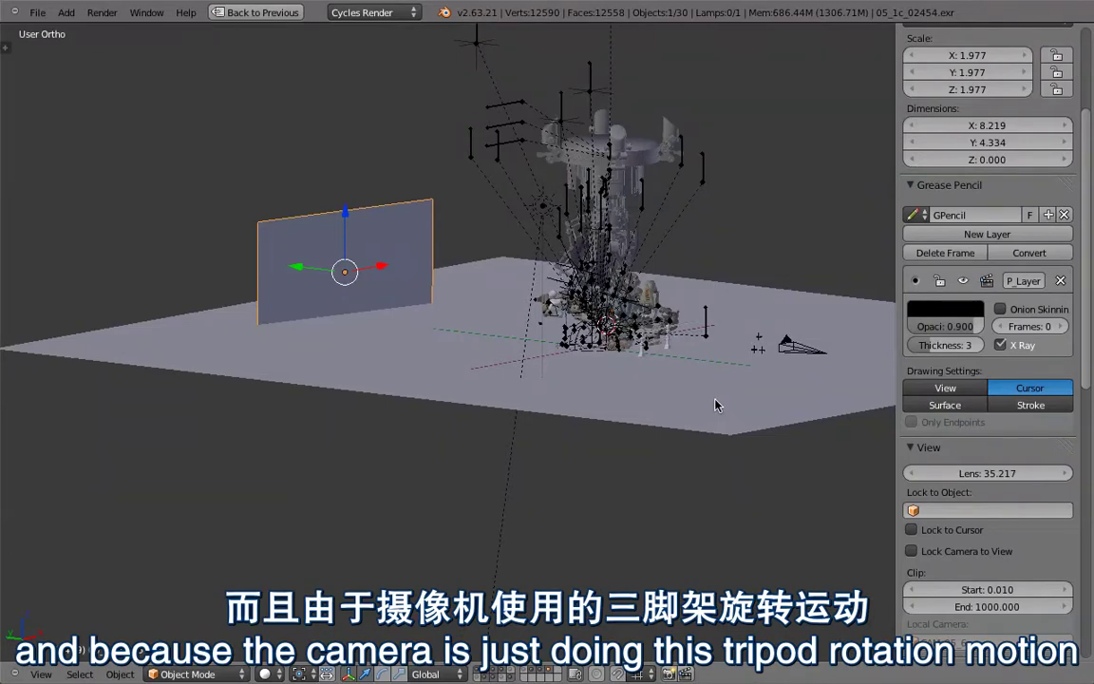
key(KP_0)
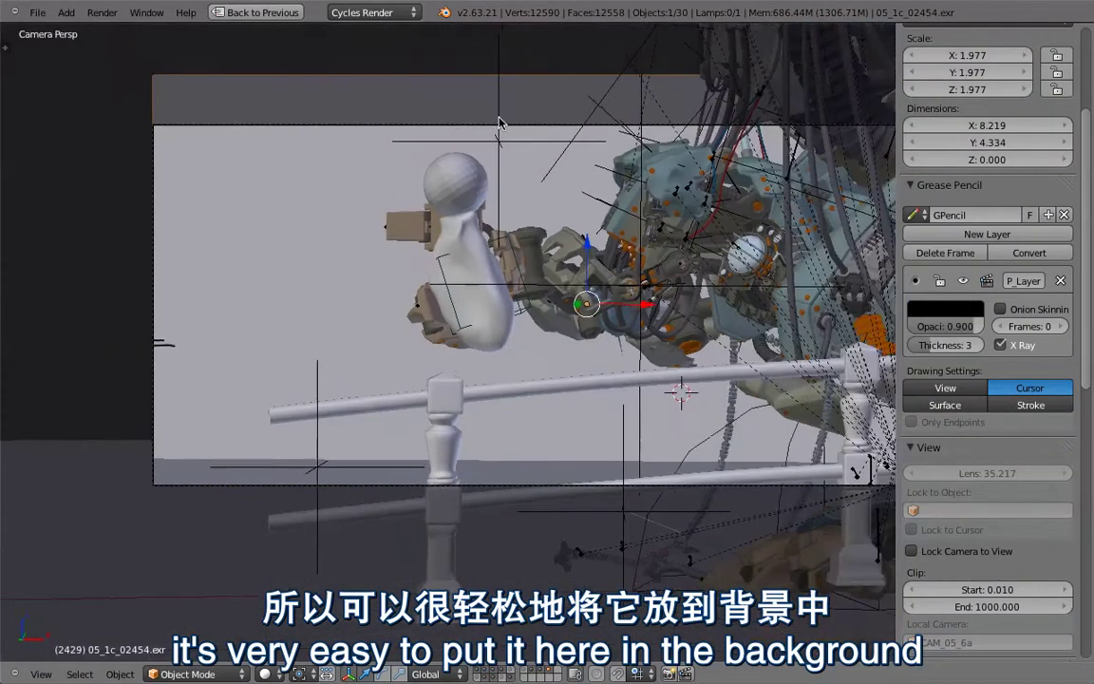
scroll(449, 194, down, 2)
shift+middle_drag(416, 202, 294, 237)
scroll(480, 349, down, 1)
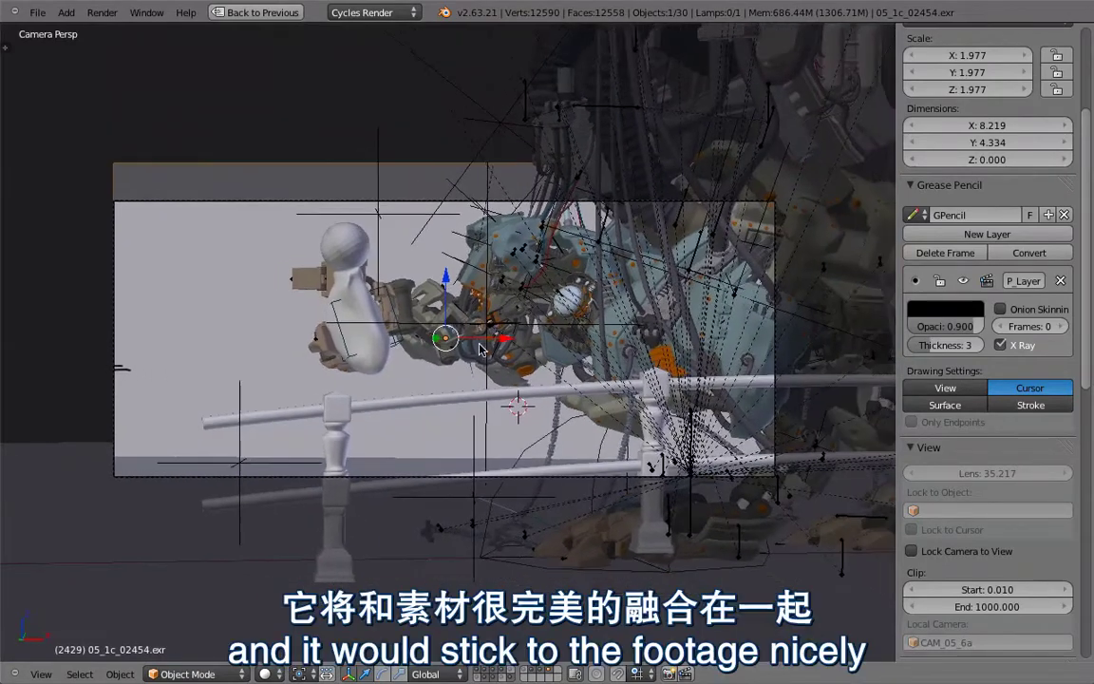
key(ctrl+Up)
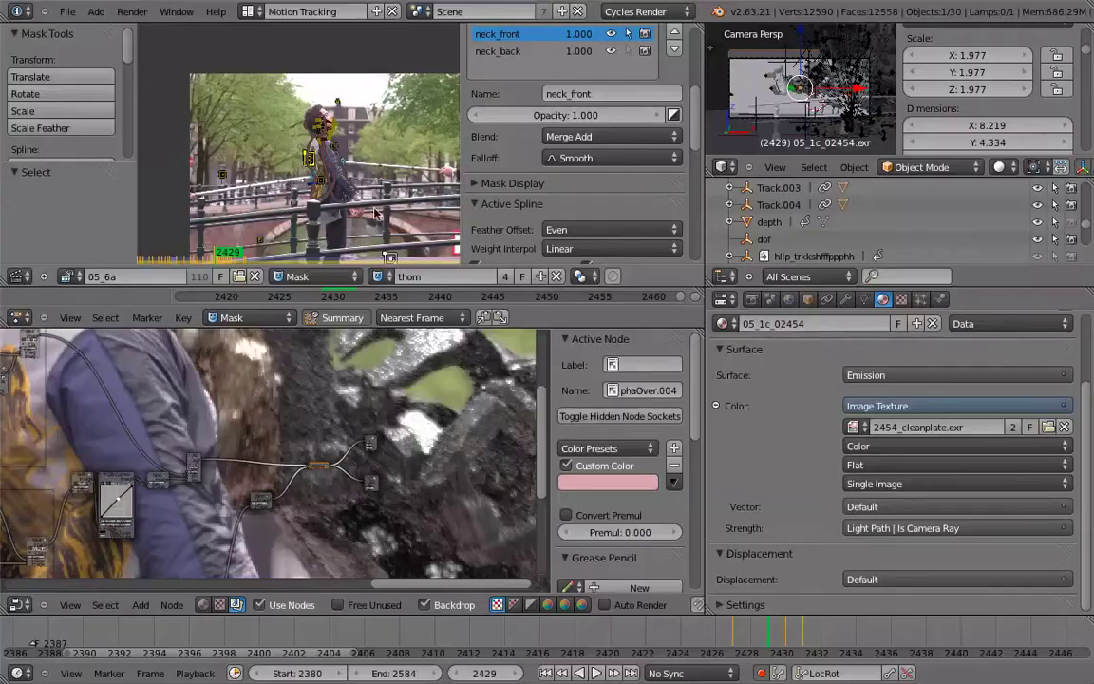
- Select the large ground plane serving as the fake road and show its material settings
mouse_move(757, 95)
middle_down()
mouse_move(765, 131)
mouse_move(764, 117)
middle_up()
key(ctrl+Up)
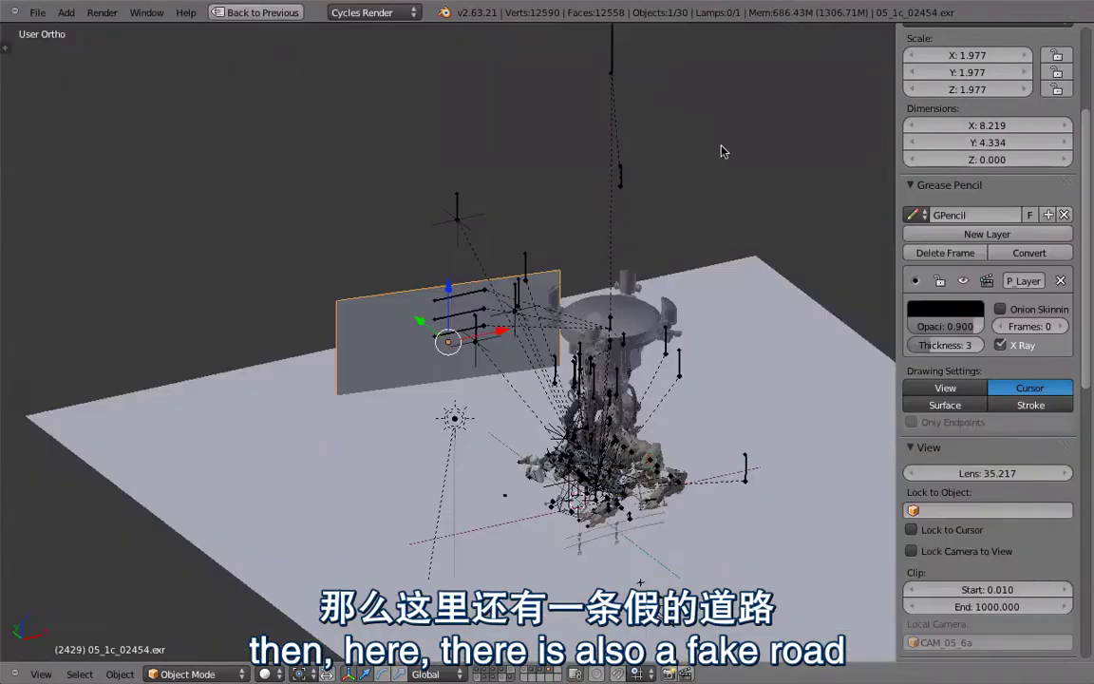
right_click(719, 289)
shift+middle_drag(700, 360, 655, 259)
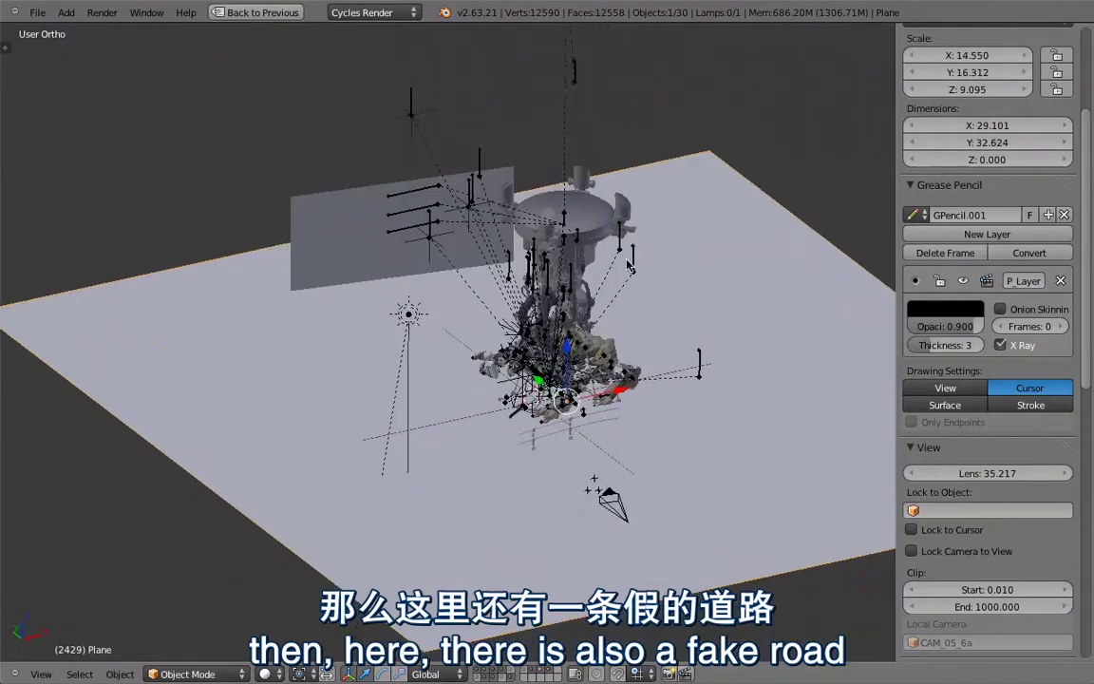
key(ctrl+Up)
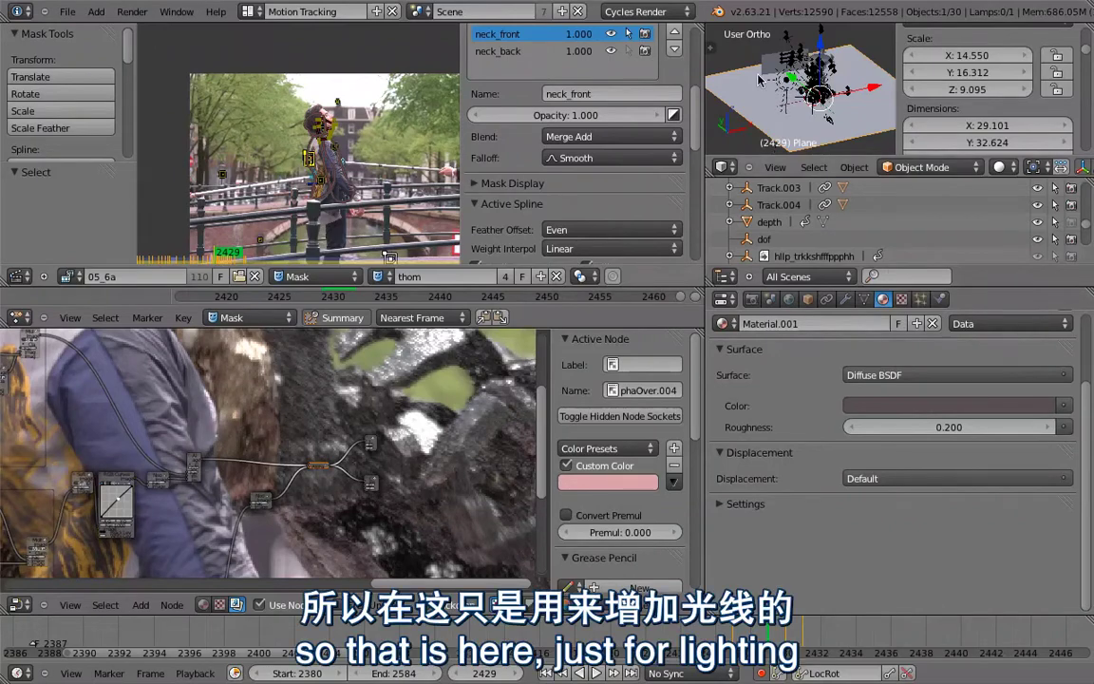
- Select the Sun lamp and examine its position in the 3D scene, then return to the maximized compositing node editor
key(ctrl+Up)
middle_drag(513, 380, 435, 384)
scroll(285, 285, up, 2)
right_click(309, 272)
middle_drag(321, 311, 555, 275)
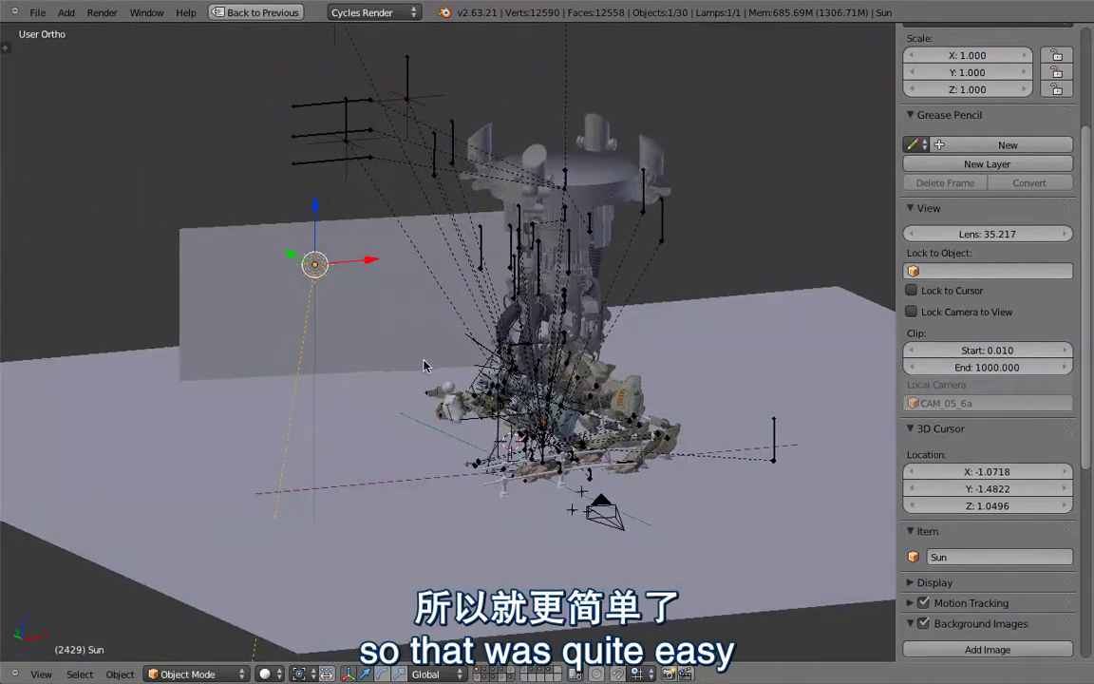
key(ctrl+Up)
key(ctrl+Up)
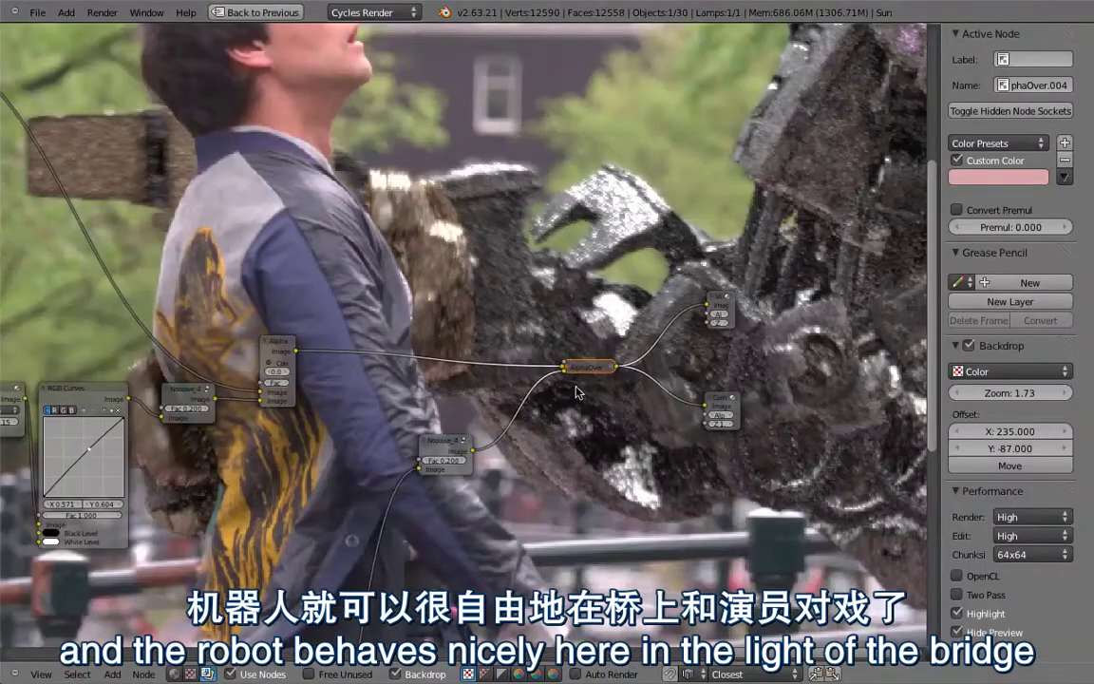